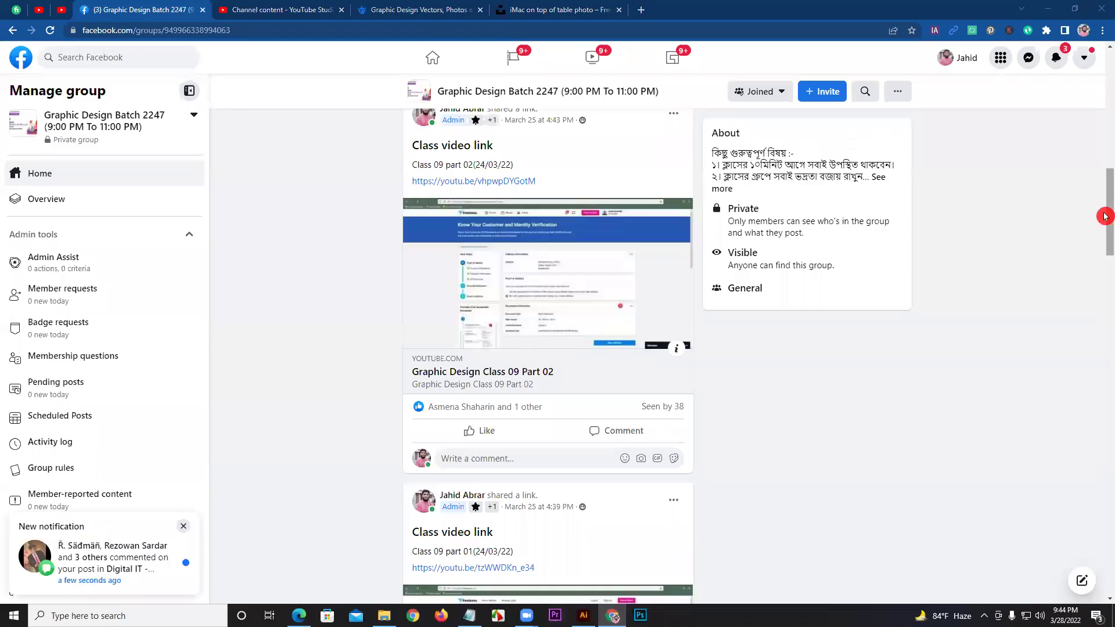
Scroll to the Class 08 homework post and open its first GraphicRiver corporate-flyer link in a background tab.
mouse_move(1105, 216)
mouse_down()
mouse_move(1105, 351)
mouse_move(1083, 342)
mouse_up()
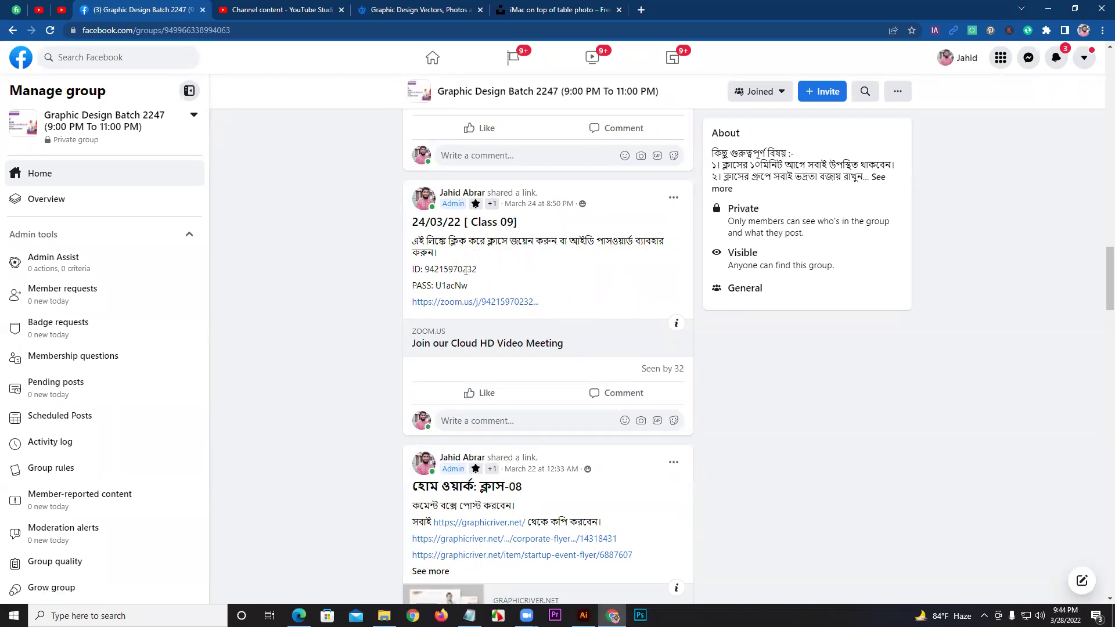
scroll(1105, 312, down, 2)
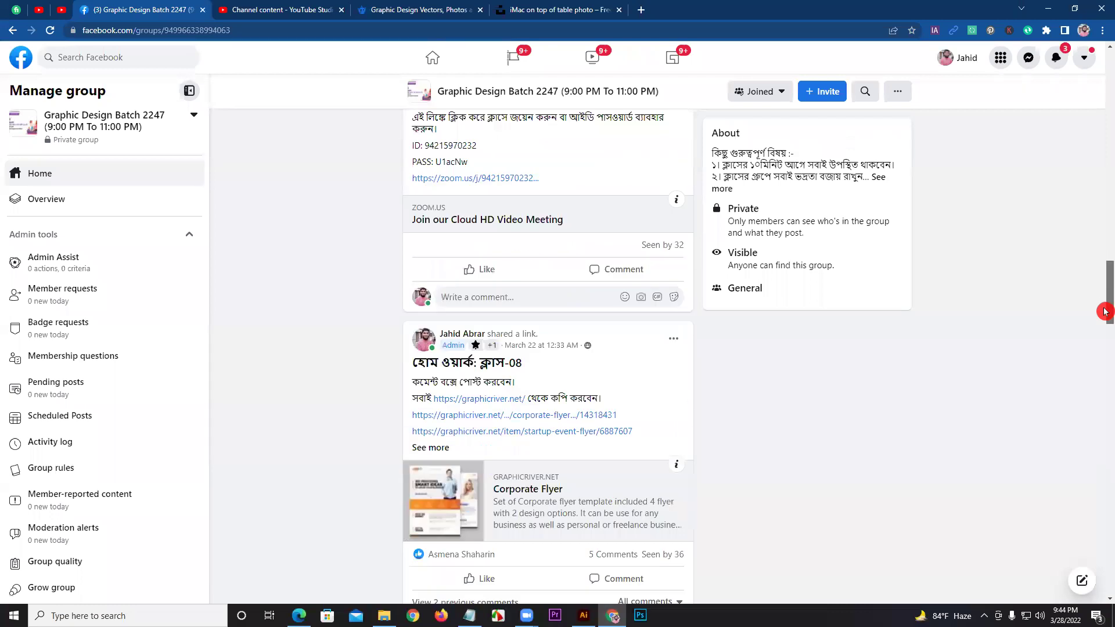
drag(1105, 312, 1106, 324)
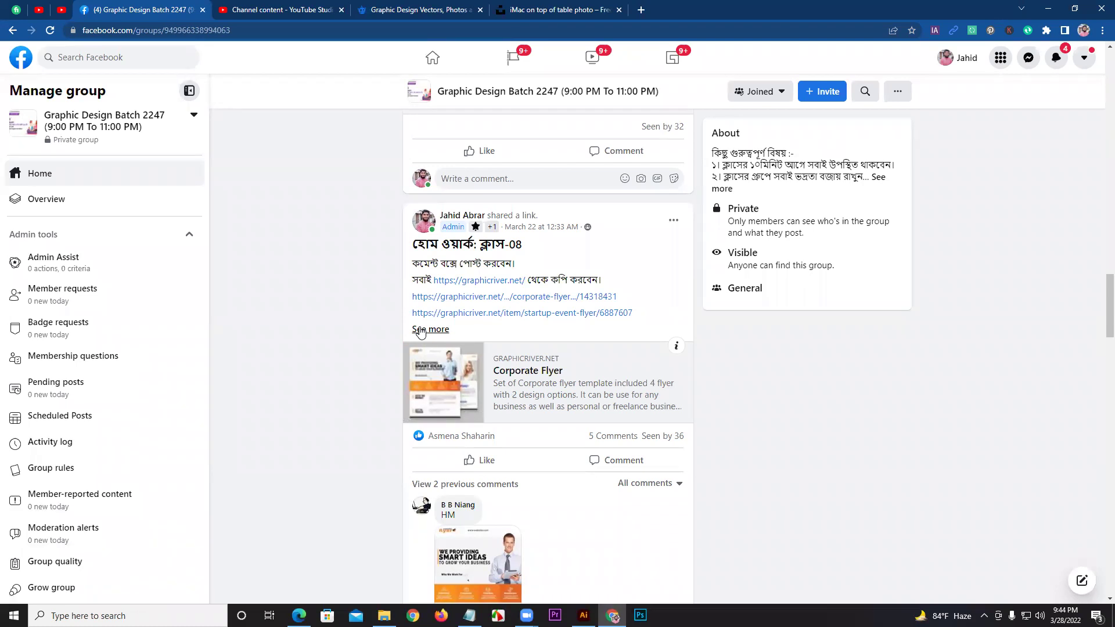
scroll(522, 302, down, 5)
mouse_move(1108, 361)
mouse_down()
mouse_move(1105, 421)
mouse_move(1095, 326)
mouse_move(1104, 370)
mouse_up()
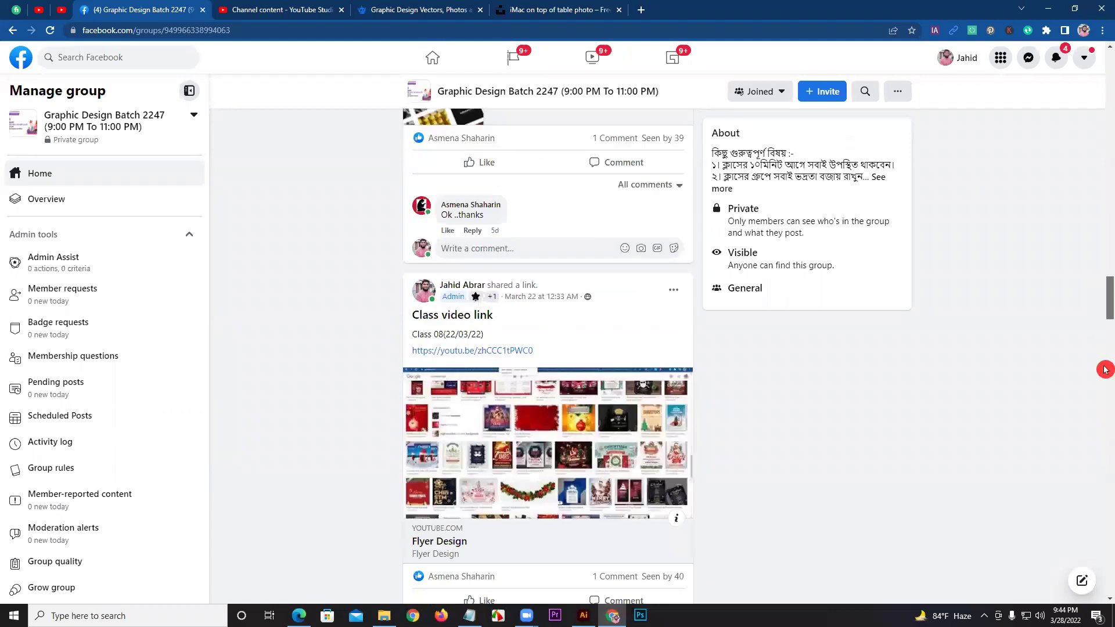
drag(1105, 370, 1105, 192)
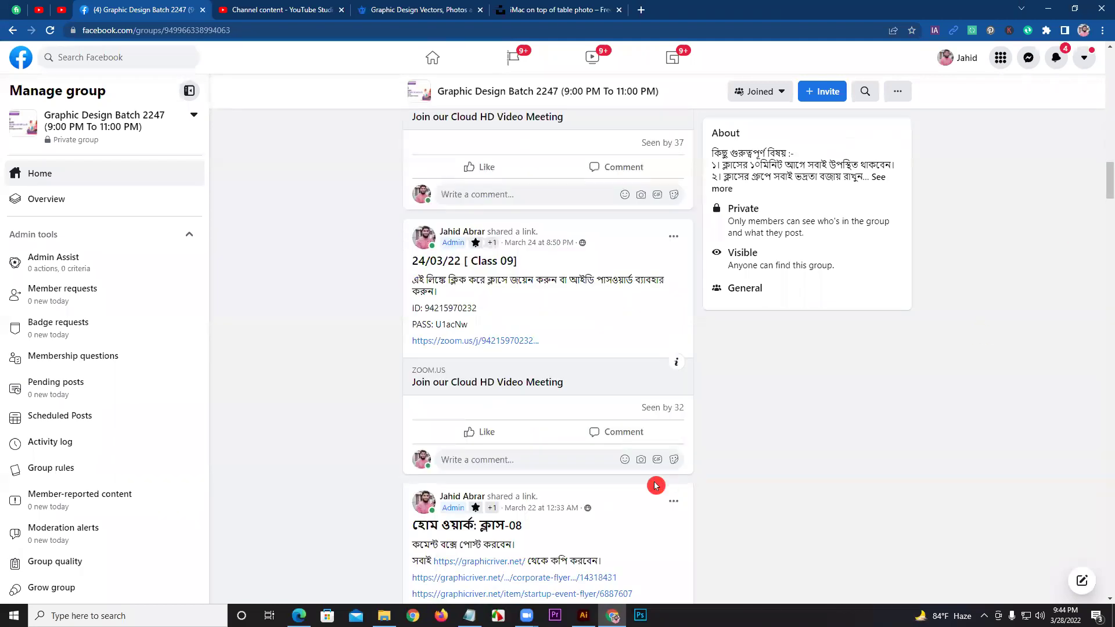
scroll(655, 485, down, 4)
middle_click(523, 345)
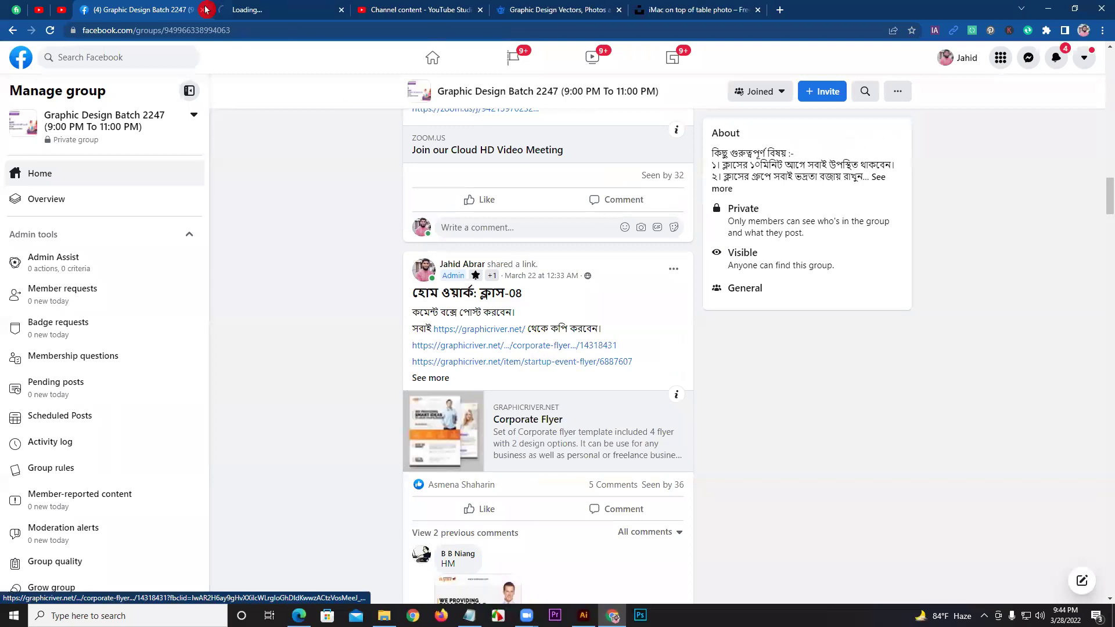
Open the Startup Event Flyer link from the post and close the broken 404 tab.
click(261, 10)
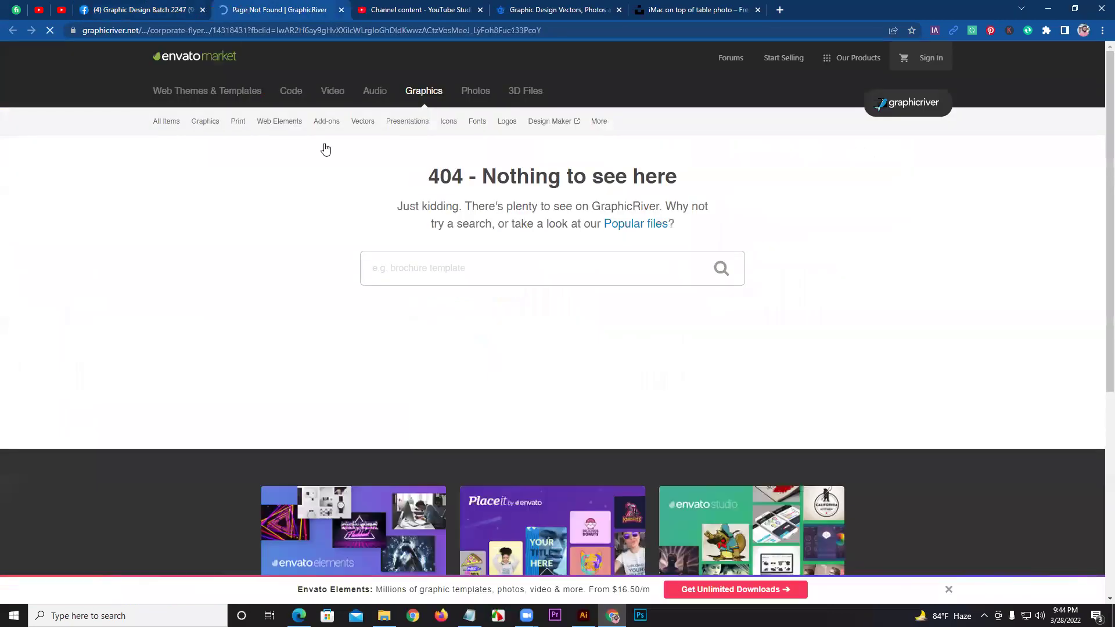
click(186, 9)
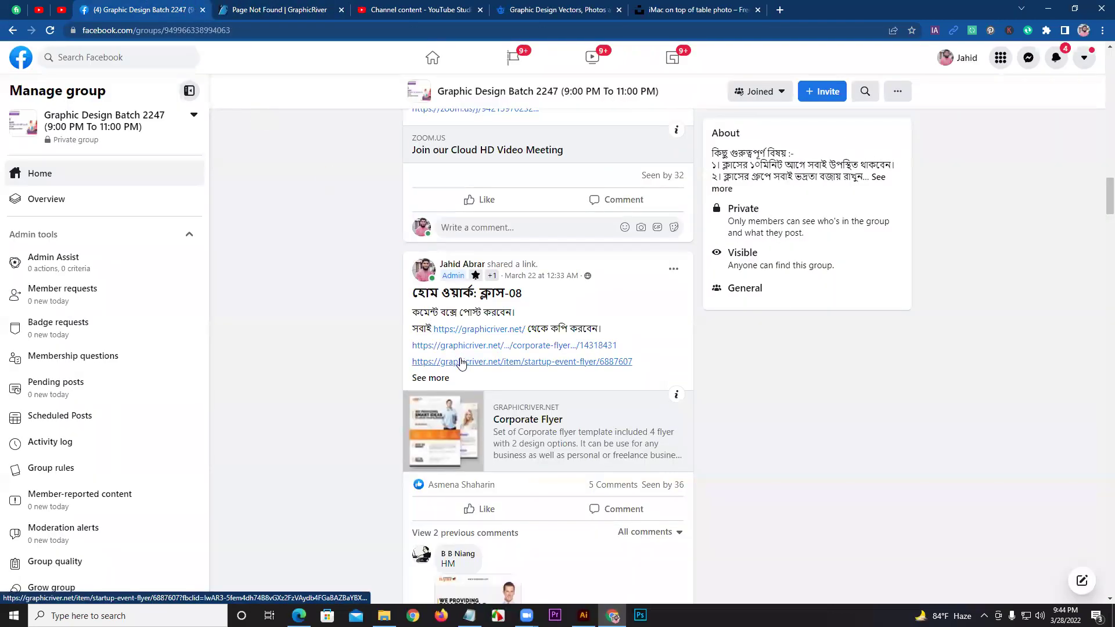
click(461, 363)
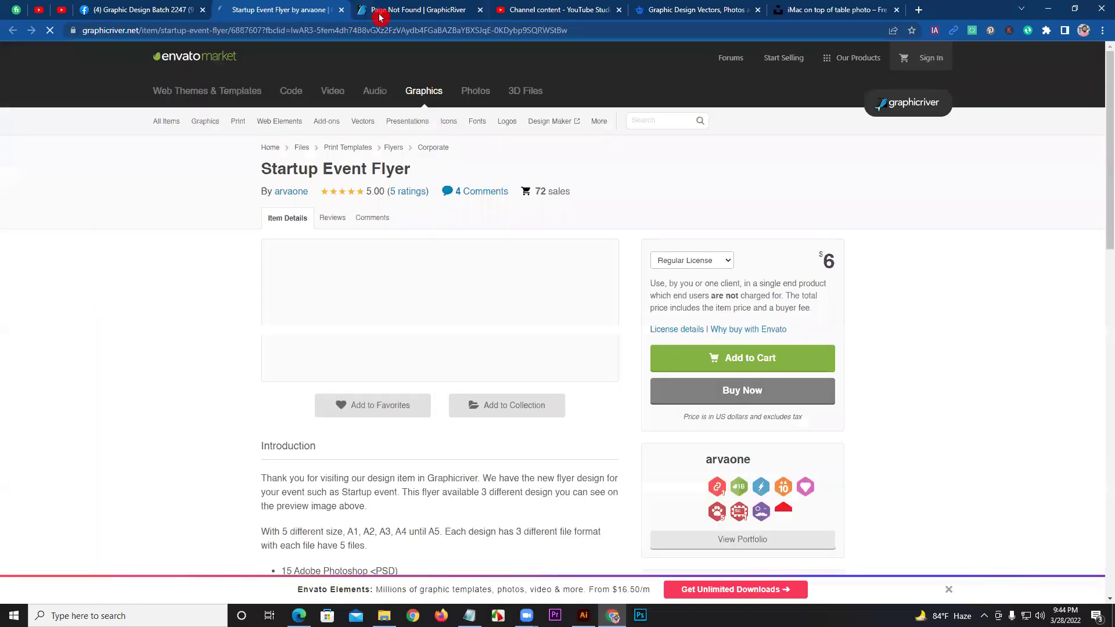
click(482, 10)
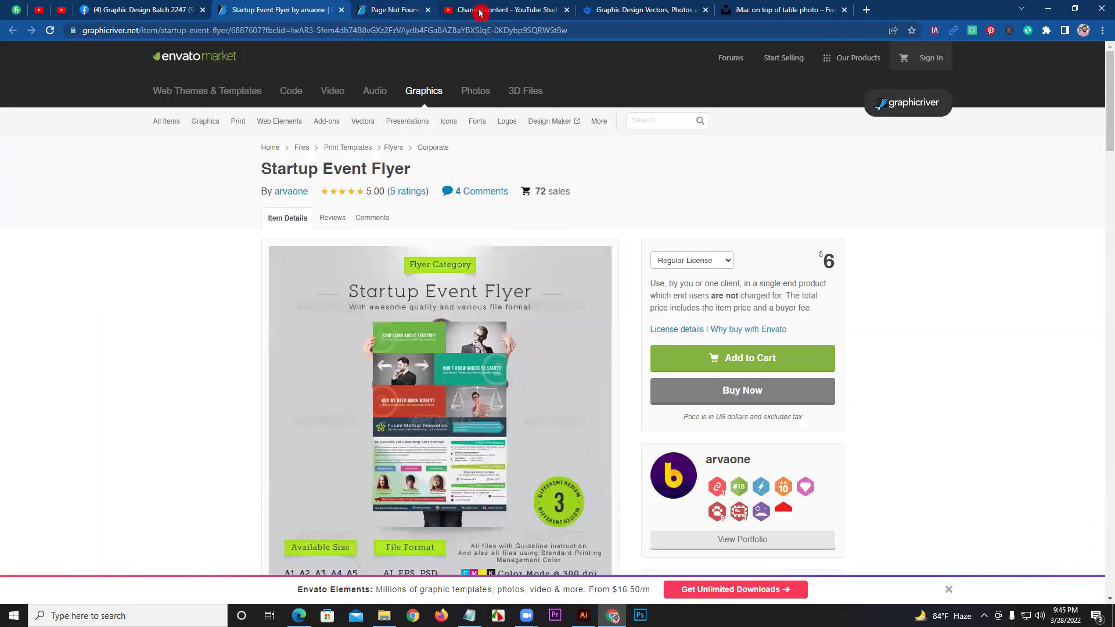
Screen-capture the Version 1 flyer image, then return to the Facebook group feed.
scroll(443, 316, down, 2)
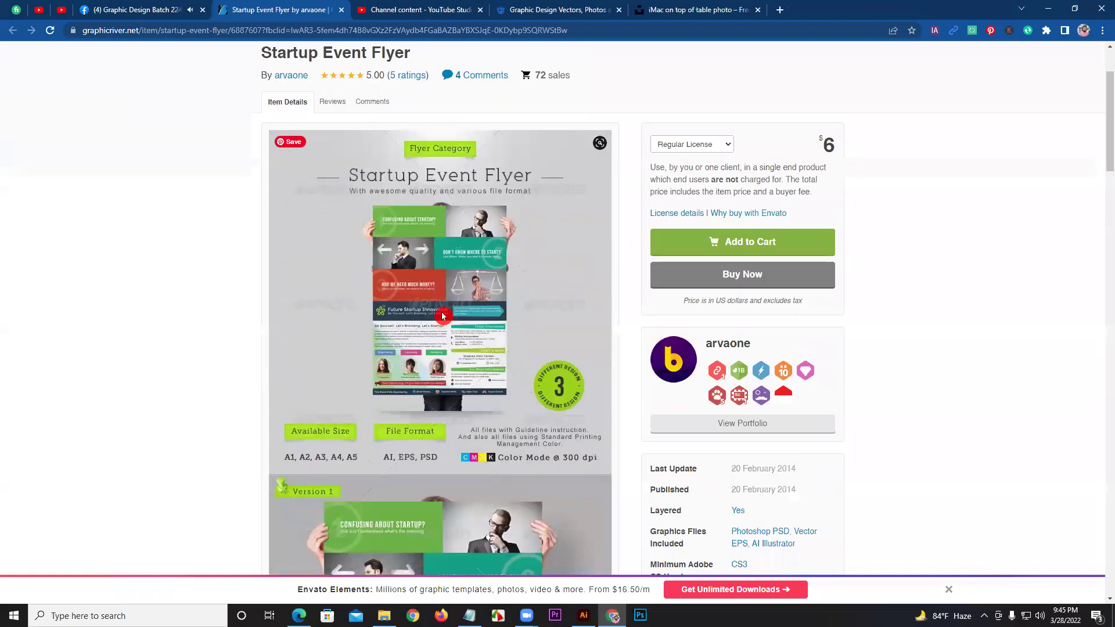
scroll(437, 317, down, 3)
scroll(436, 316, down, 3)
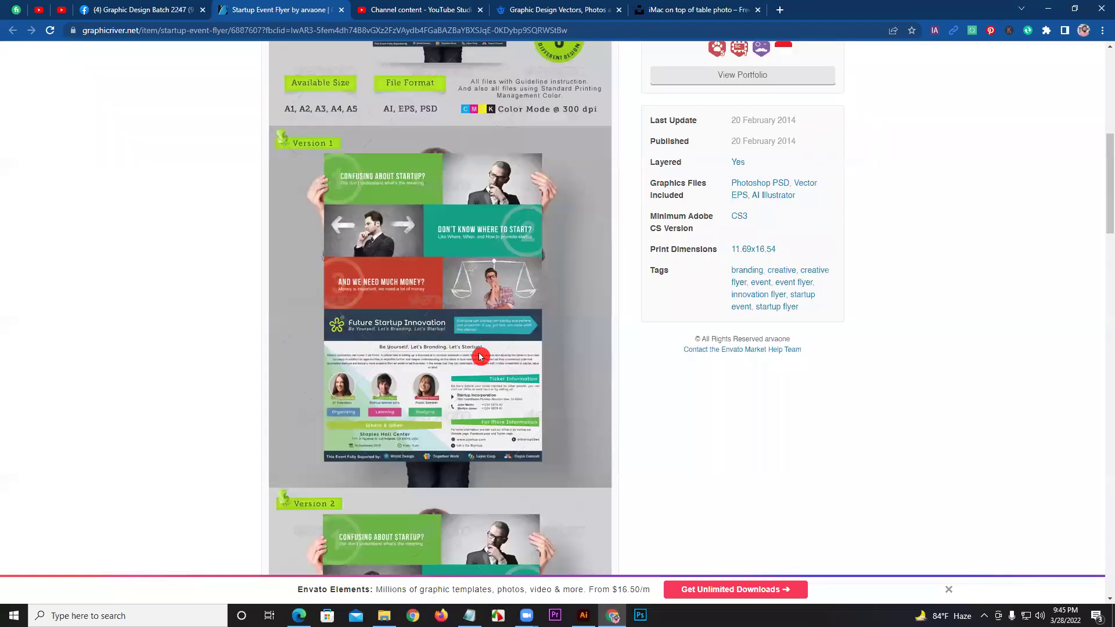
key(Print)
drag(323, 153, 540, 460)
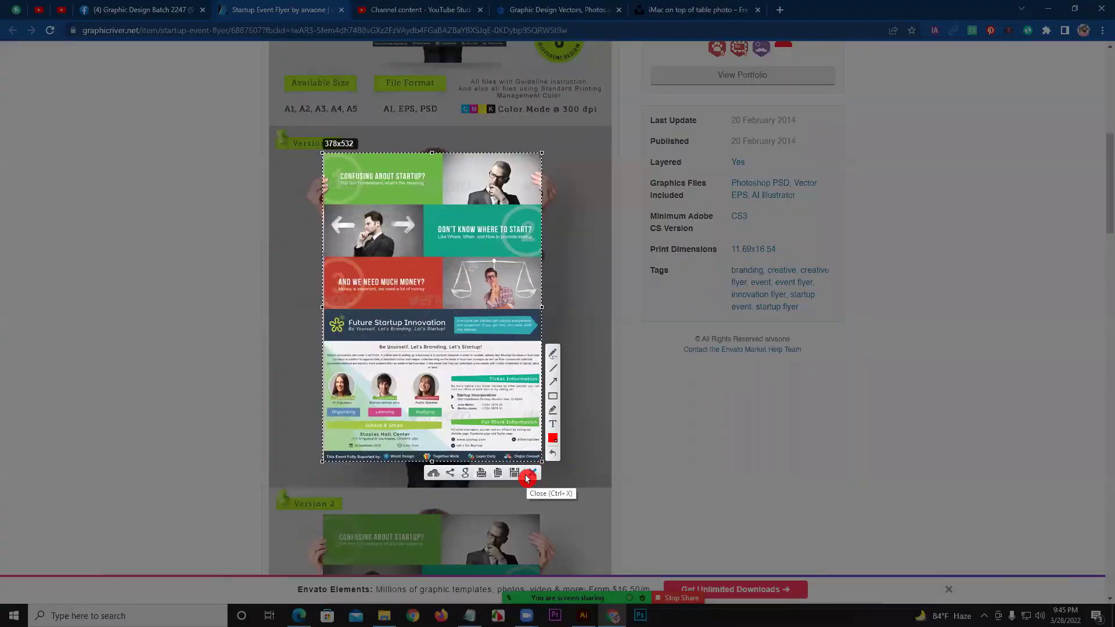
click(529, 476)
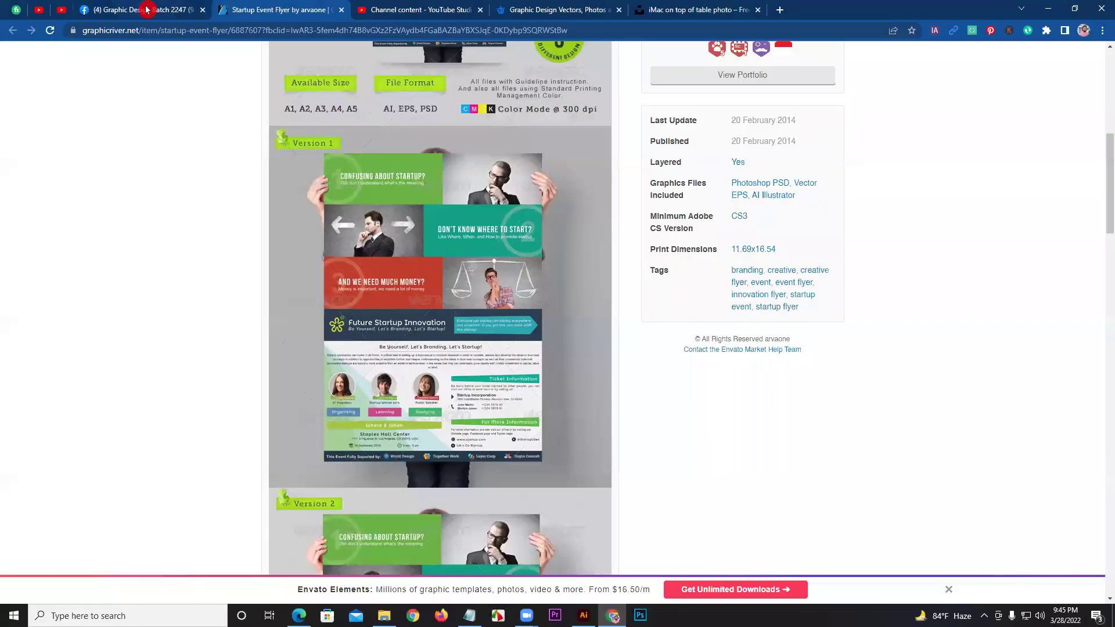
click(145, 10)
Expand the homework post, try the technical-data flyer link, and close its 404 tab.
click(442, 379)
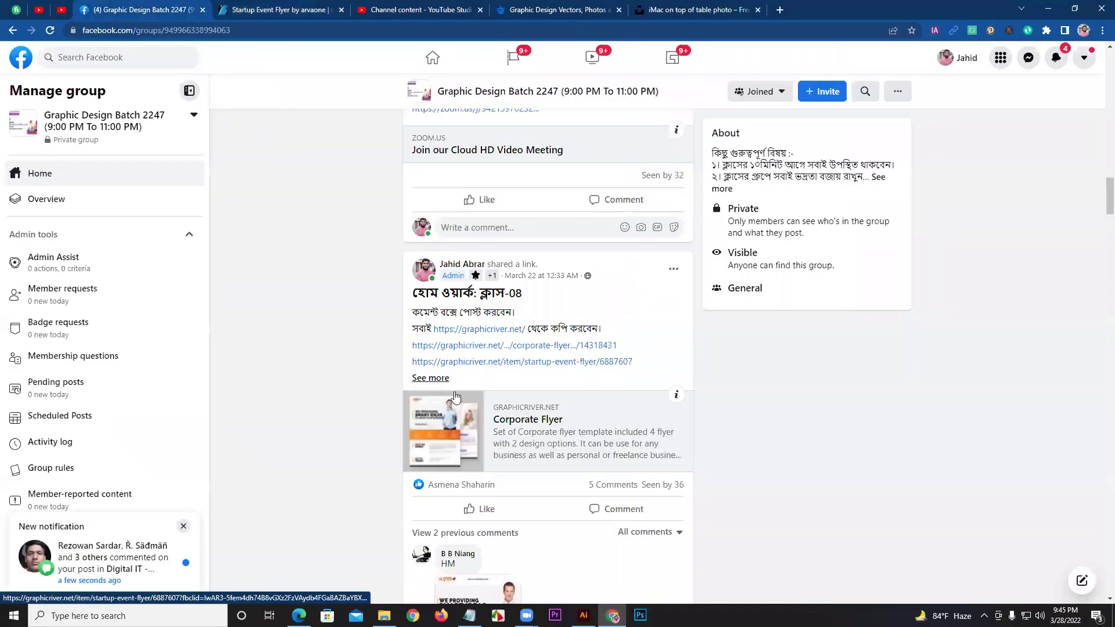
click(454, 395)
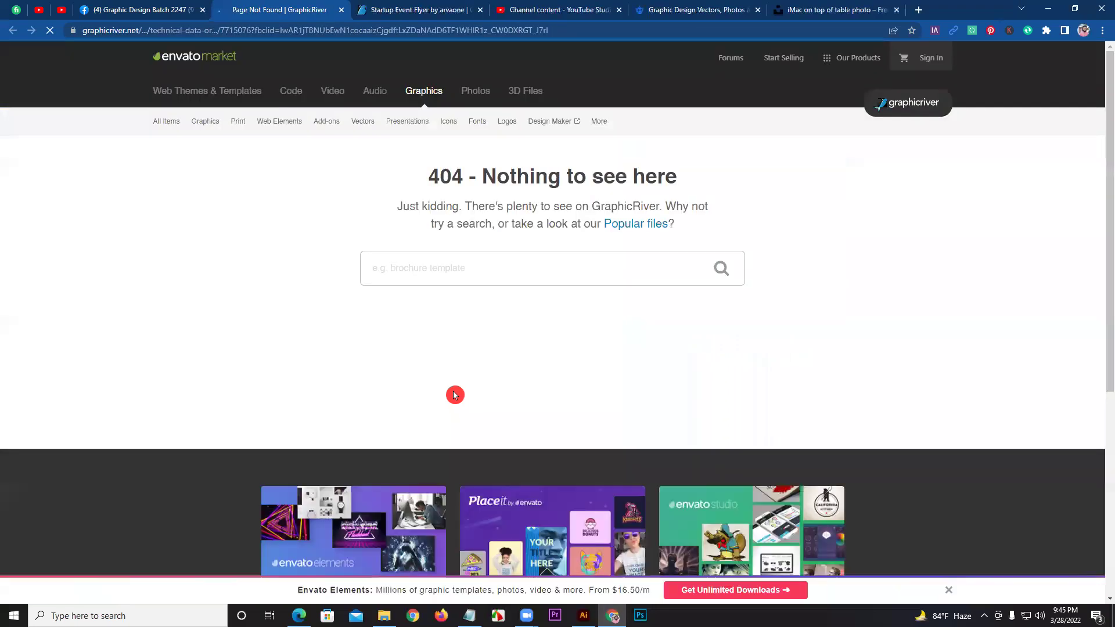
click(344, 10)
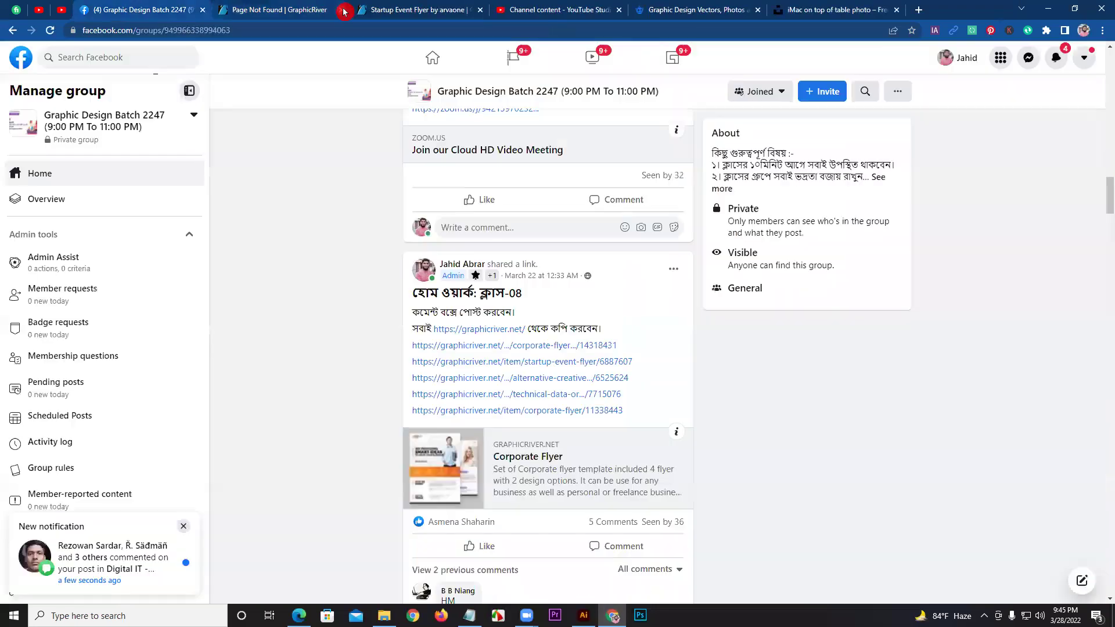
click(325, 12)
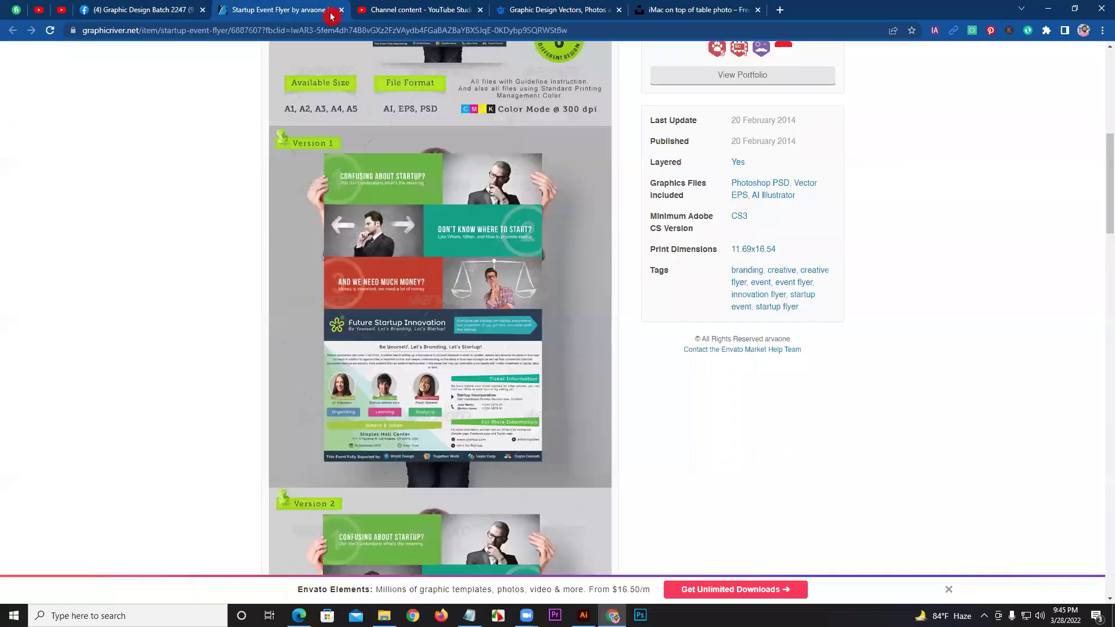
click(142, 10)
Open the $4 Corporate Flyer page, view its enlarged preview, cancel saving the image, then close it.
click(462, 411)
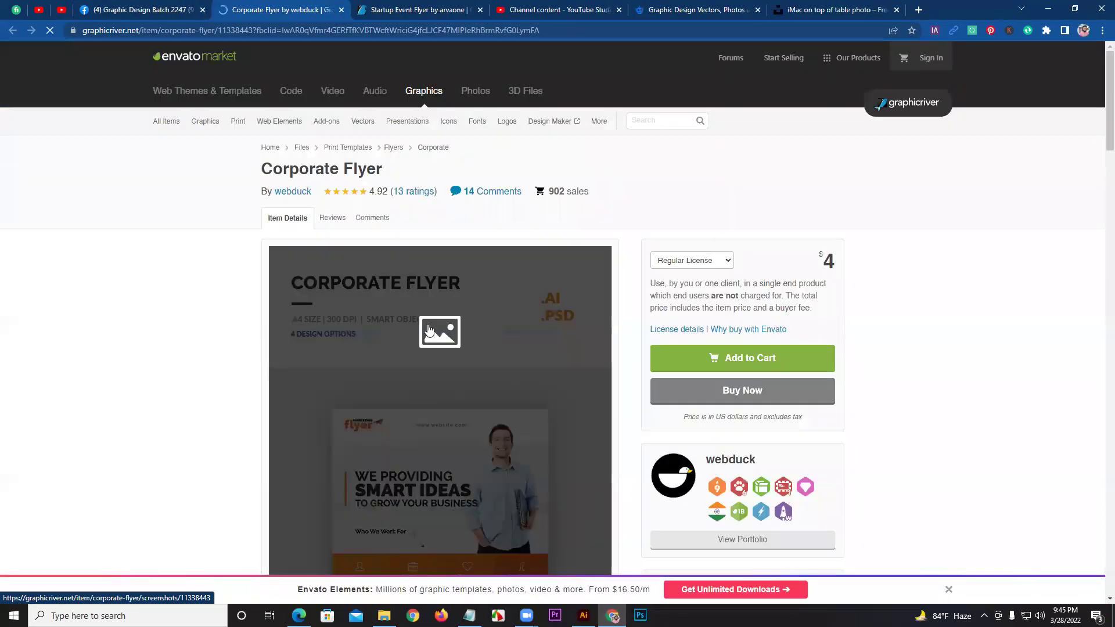
scroll(416, 378, down, 3)
click(417, 378)
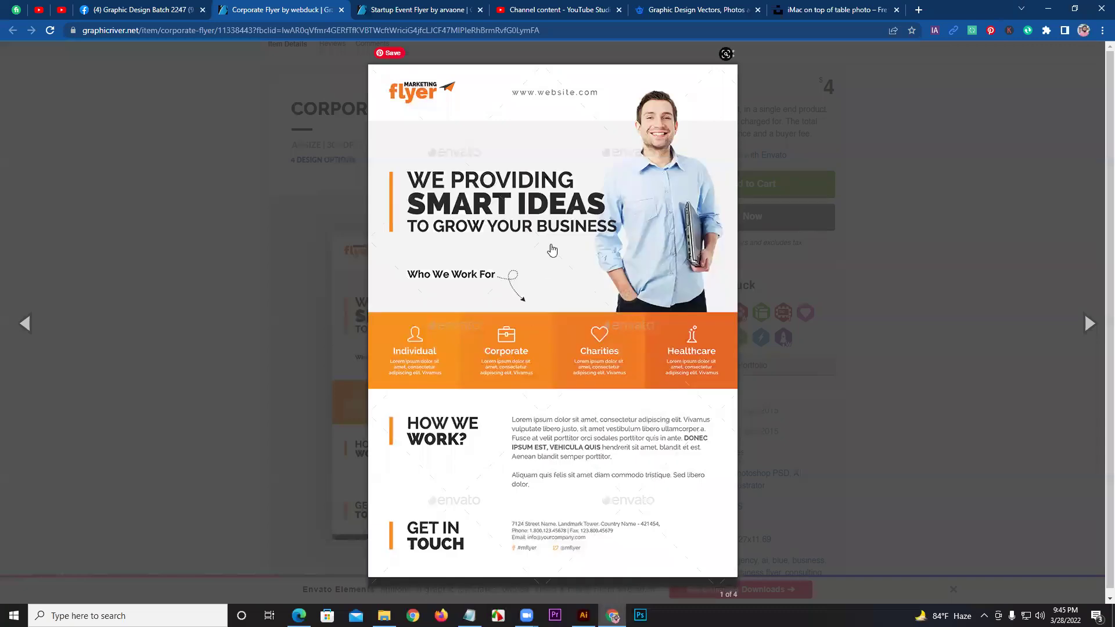
right_click(552, 245)
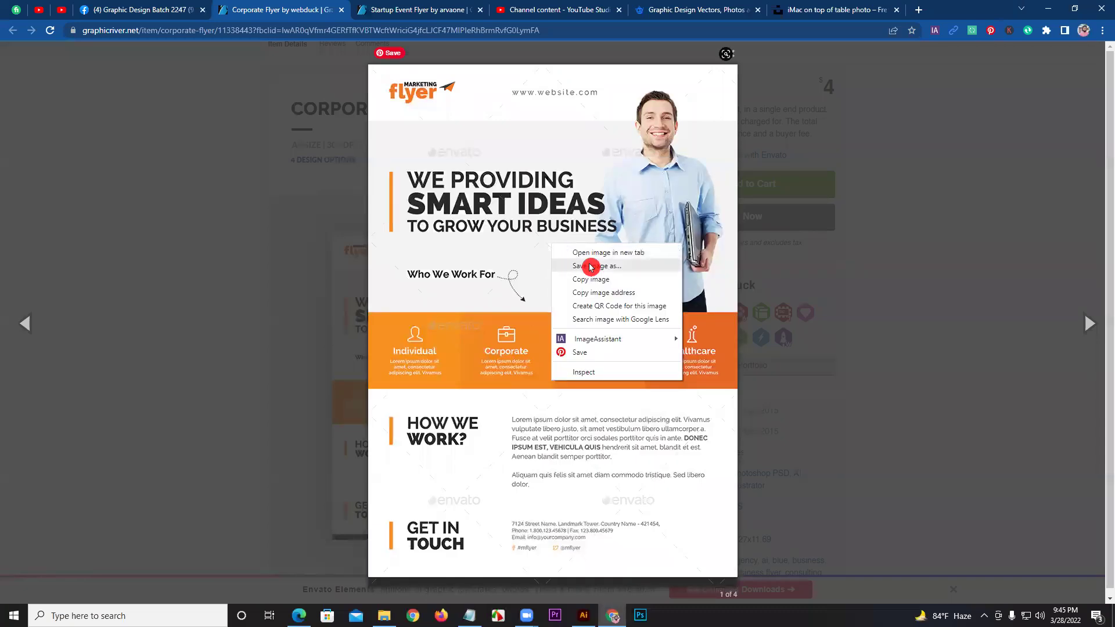
click(592, 271)
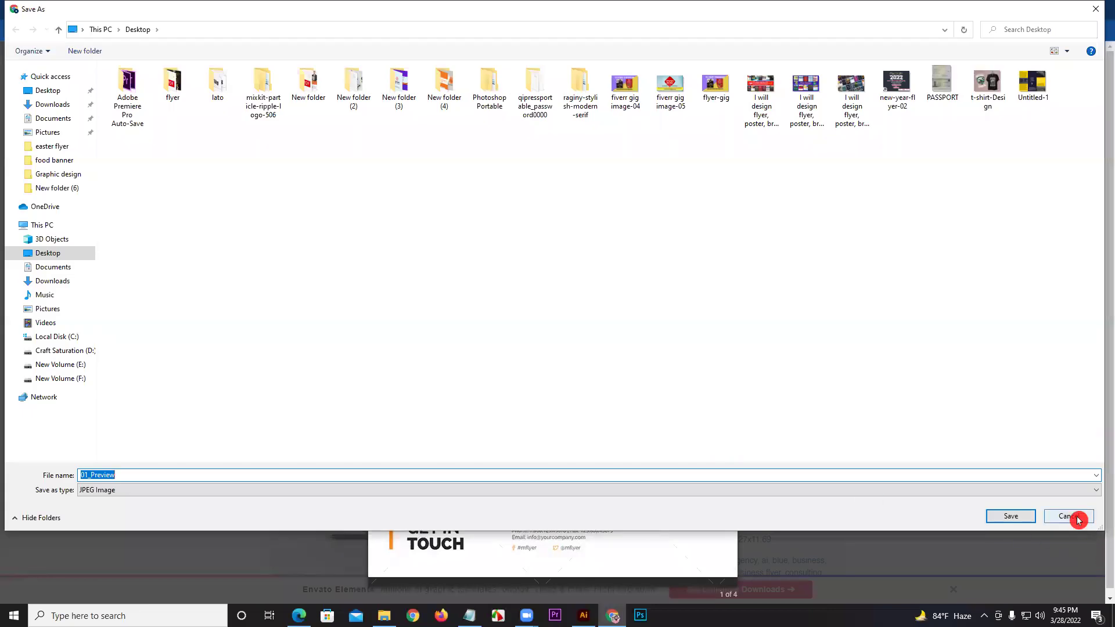
click(1078, 519)
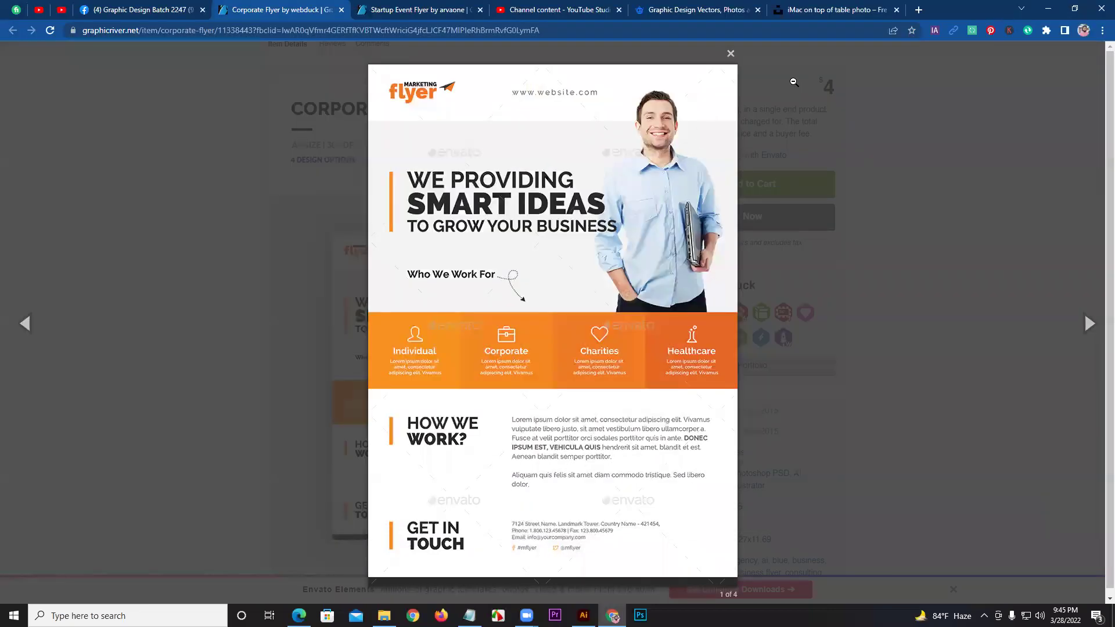
click(847, 67)
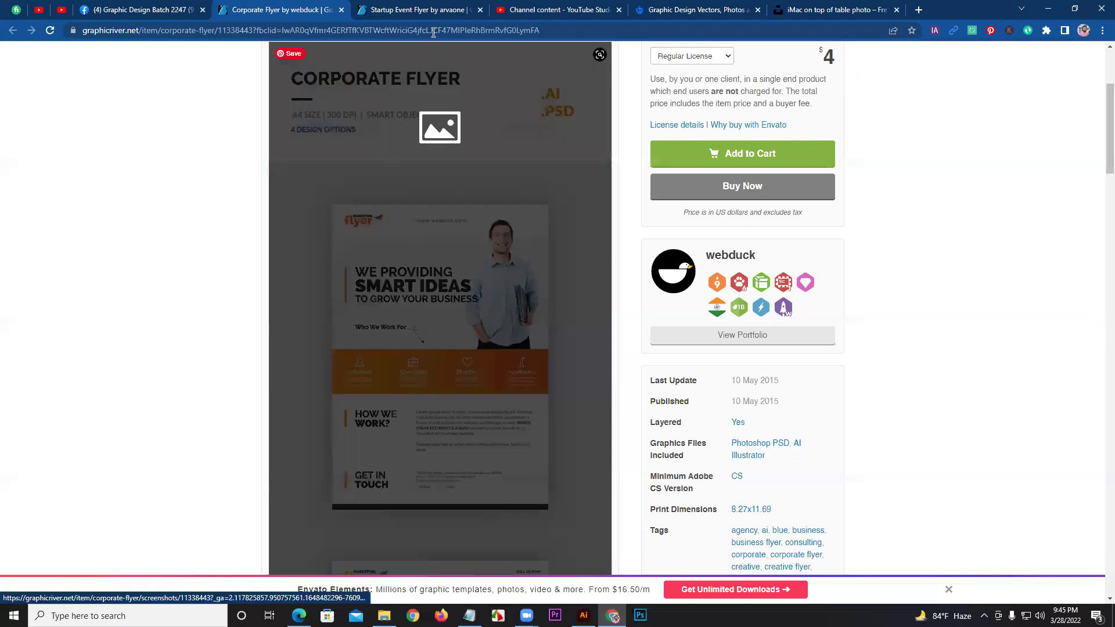
click(343, 10)
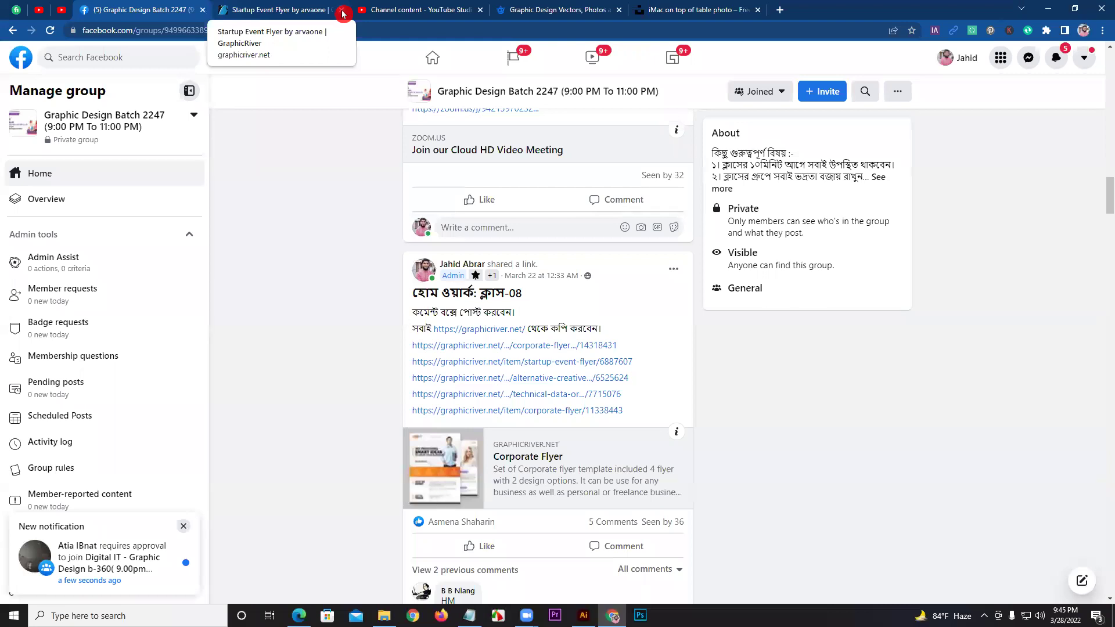
Close the Startup Event Flyer tab and open another flyer link from the homework post.
click(342, 9)
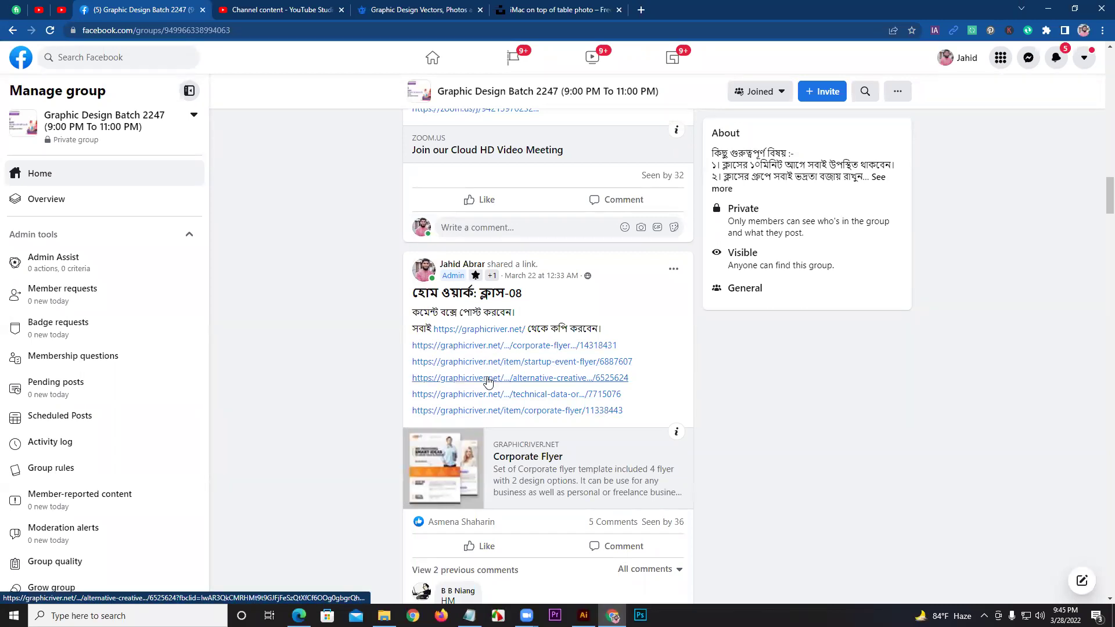
click(471, 414)
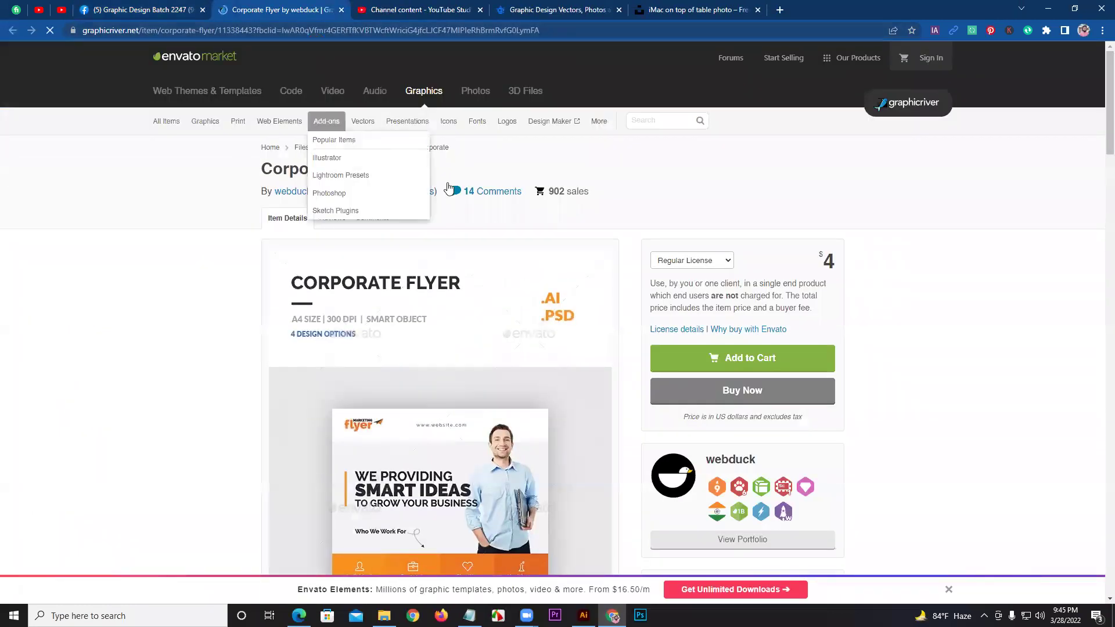
scroll(533, 401, down, 3)
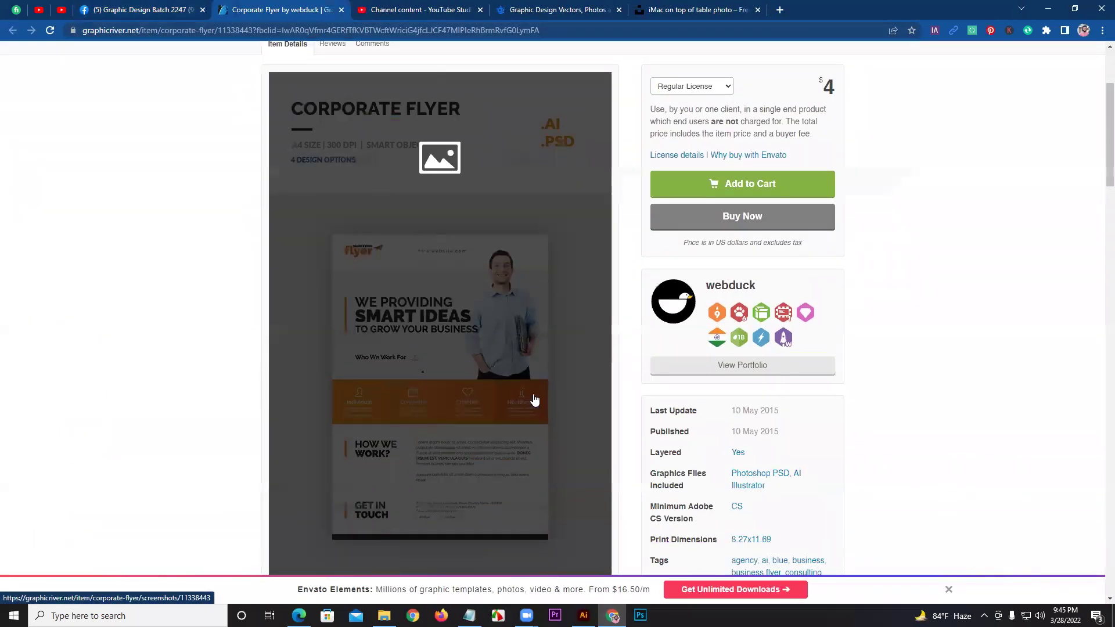
scroll(465, 378, up, 3)
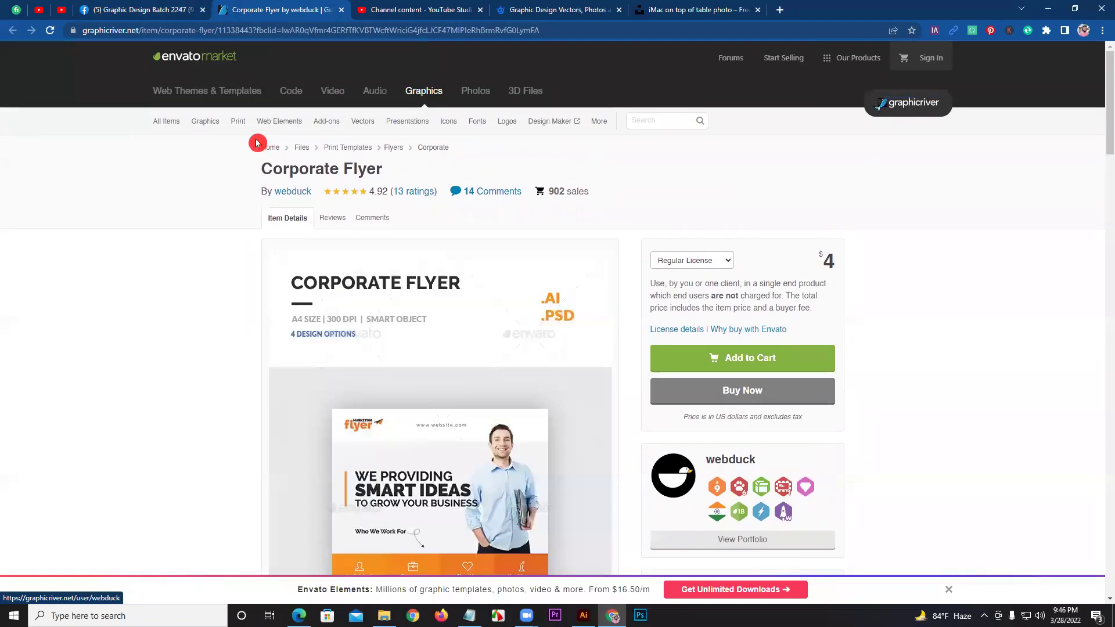
mouse_move(238, 120)
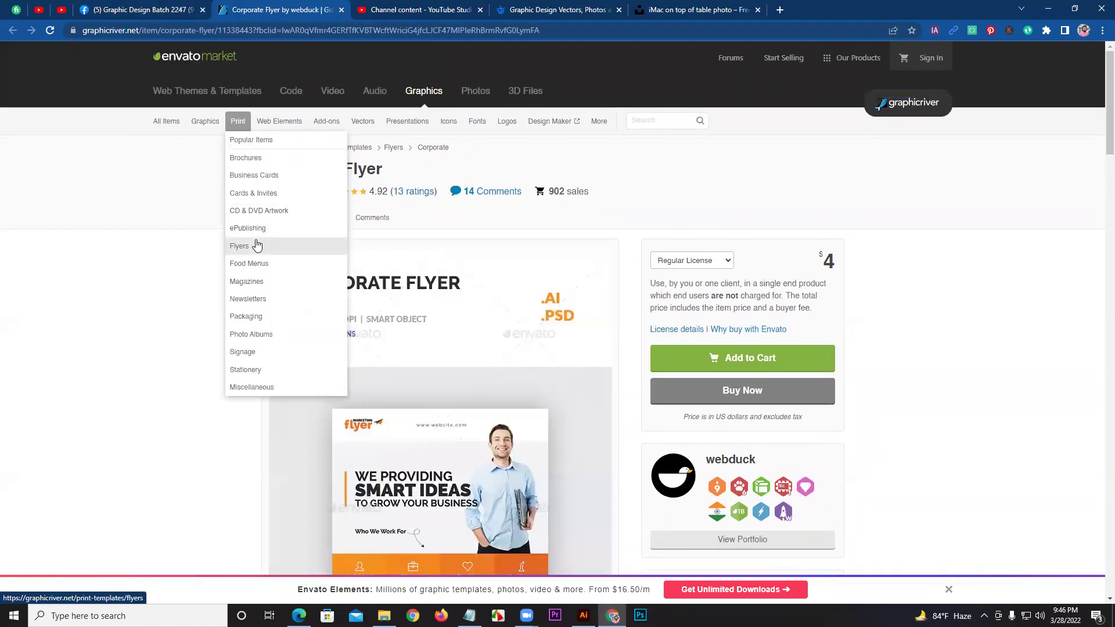
Browse Print > Flyers filtered to Corporate (14,536 templates), then close that GraphicRiver page.
click(258, 245)
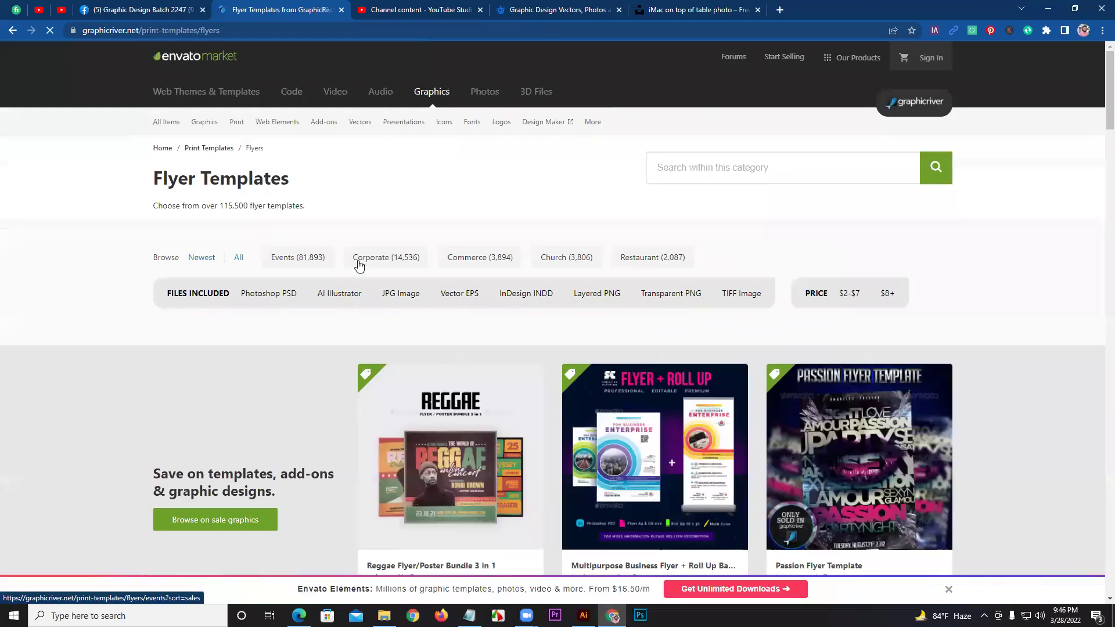
click(369, 263)
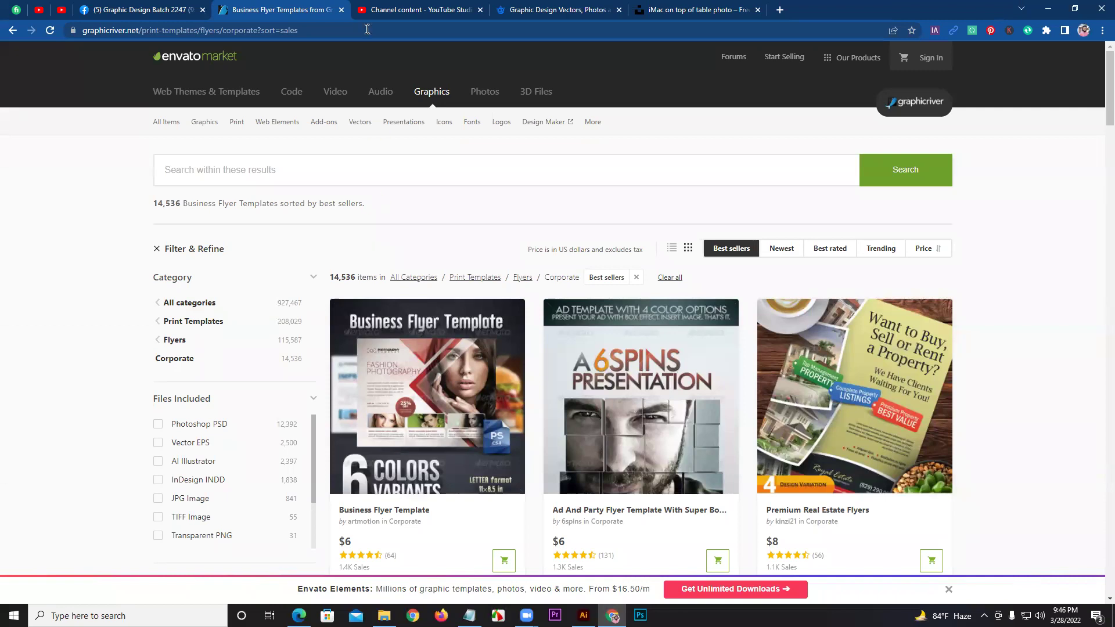
click(343, 11)
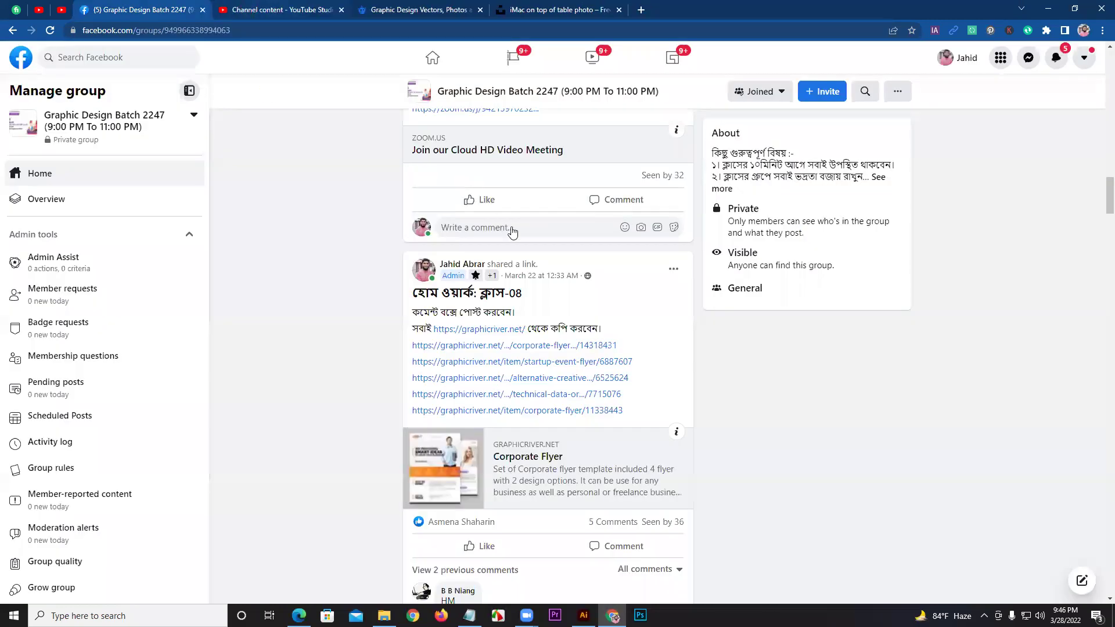
Scroll down through the Graphic Design Batch 2247 group's older class posts.
scroll(922, 439, down, 5)
drag(1102, 197, 1103, 568)
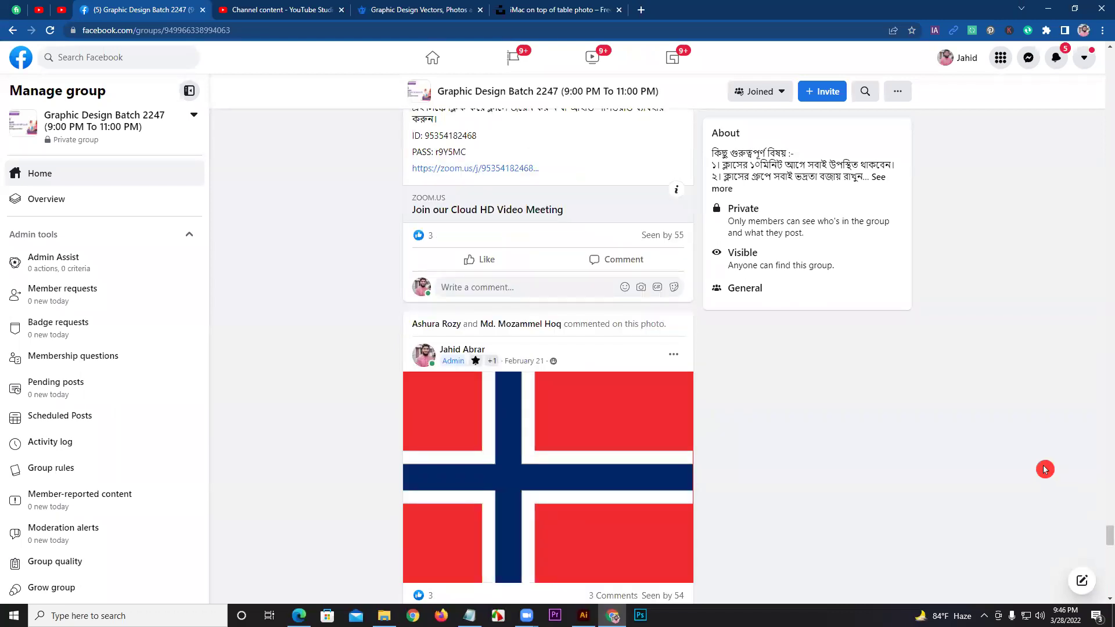
scroll(1045, 469, down, 3)
scroll(1044, 469, down, 3)
scroll(1045, 470, down, 5)
scroll(1044, 469, down, 5)
scroll(1045, 469, down, 5)
scroll(1045, 470, down, 5)
scroll(1044, 470, down, 5)
scroll(1044, 467, down, 5)
scroll(1042, 467, down, 5)
scroll(1035, 467, down, 5)
scroll(1035, 467, down, 5)
scroll(1033, 466, down, 5)
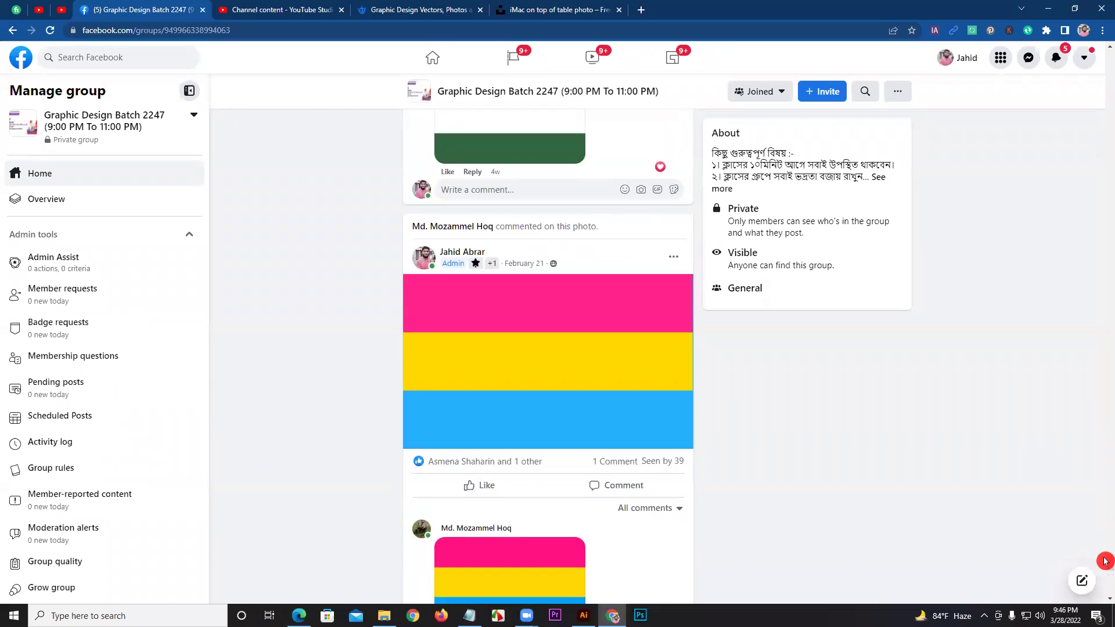
scroll(1105, 569, down, 10)
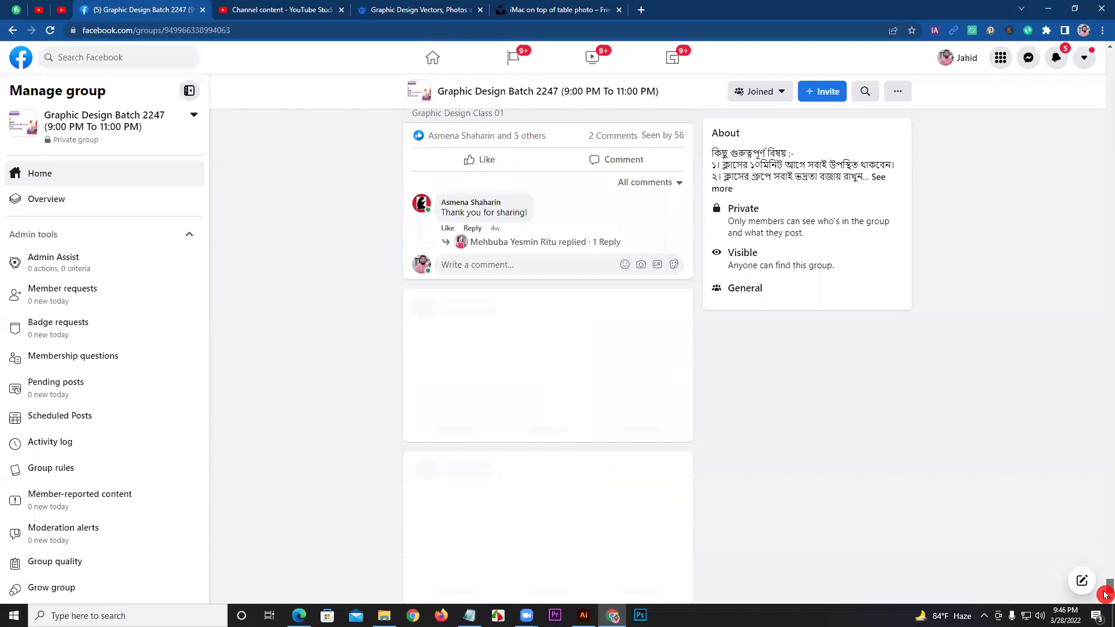
scroll(1105, 588, down, 6)
scroll(1104, 584, down, 2)
scroll(1086, 558, down, 1)
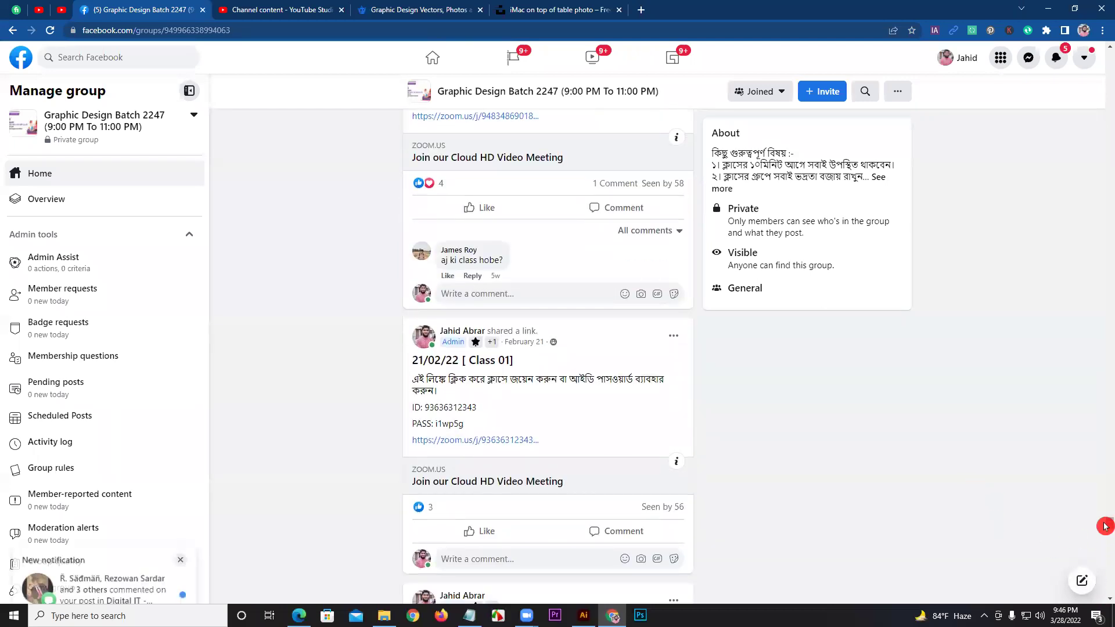
scroll(1105, 528, down, 5)
scroll(1105, 540, down, 5)
scroll(1103, 558, down, 5)
scroll(1105, 569, down, 5)
scroll(1105, 572, down, 5)
scroll(1105, 572, down, 5)
scroll(1105, 574, down, 5)
scroll(1105, 575, down, 5)
Scroll back up the feed a little, then open a new blank browser tab.
scroll(1105, 575, up, 1)
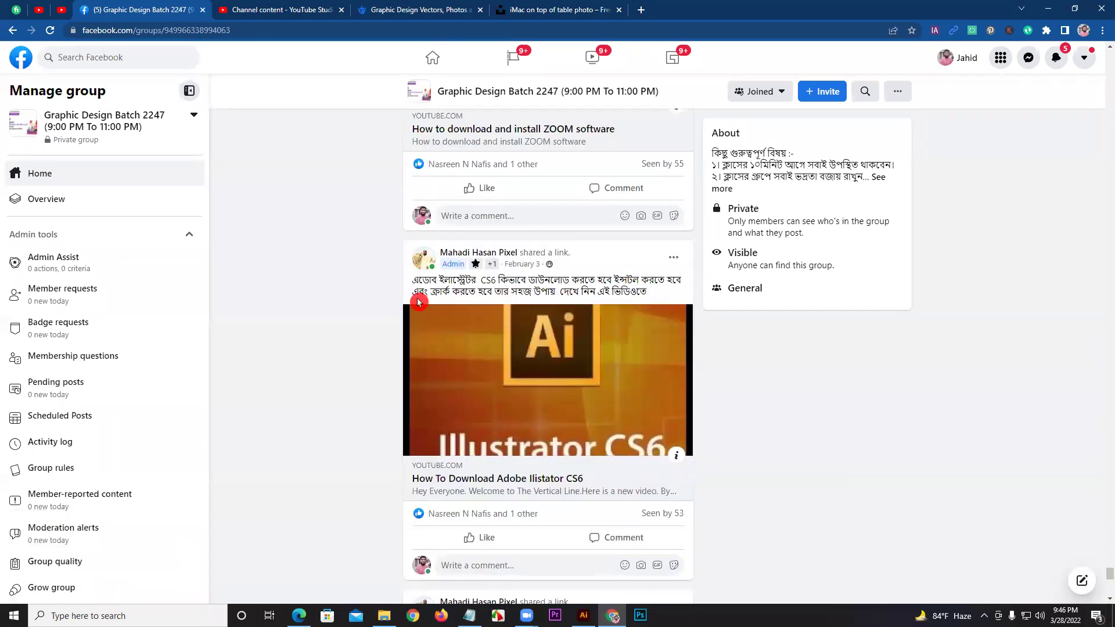
scroll(552, 369, down, 2)
scroll(552, 369, down, 2)
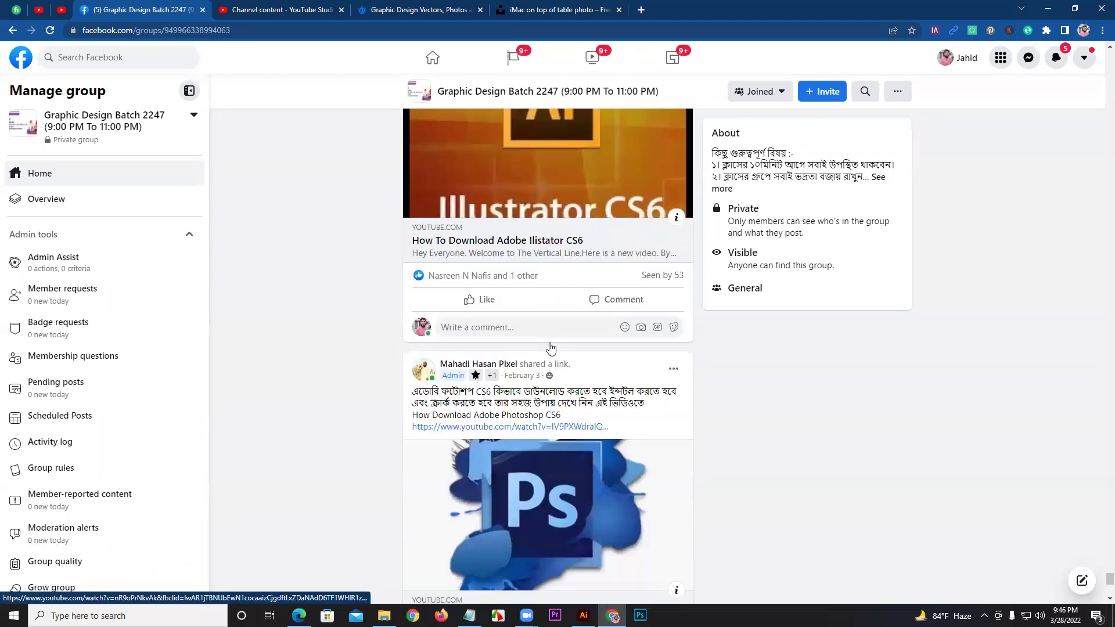
scroll(552, 369, down, 1)
scroll(504, 376, down, 4)
scroll(504, 377, down, 3)
scroll(522, 337, up, 4)
scroll(539, 303, up, 8)
scroll(539, 303, up, 6)
scroll(535, 303, up, 2)
scroll(531, 302, up, 2)
scroll(529, 300, up, 2)
click(527, 299)
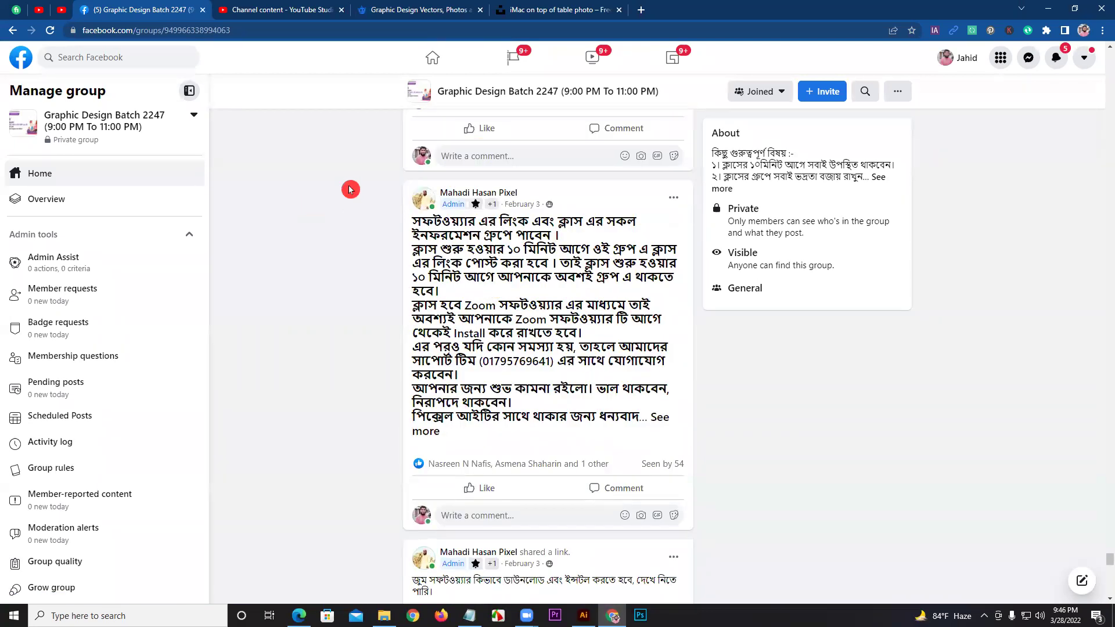
click(643, 12)
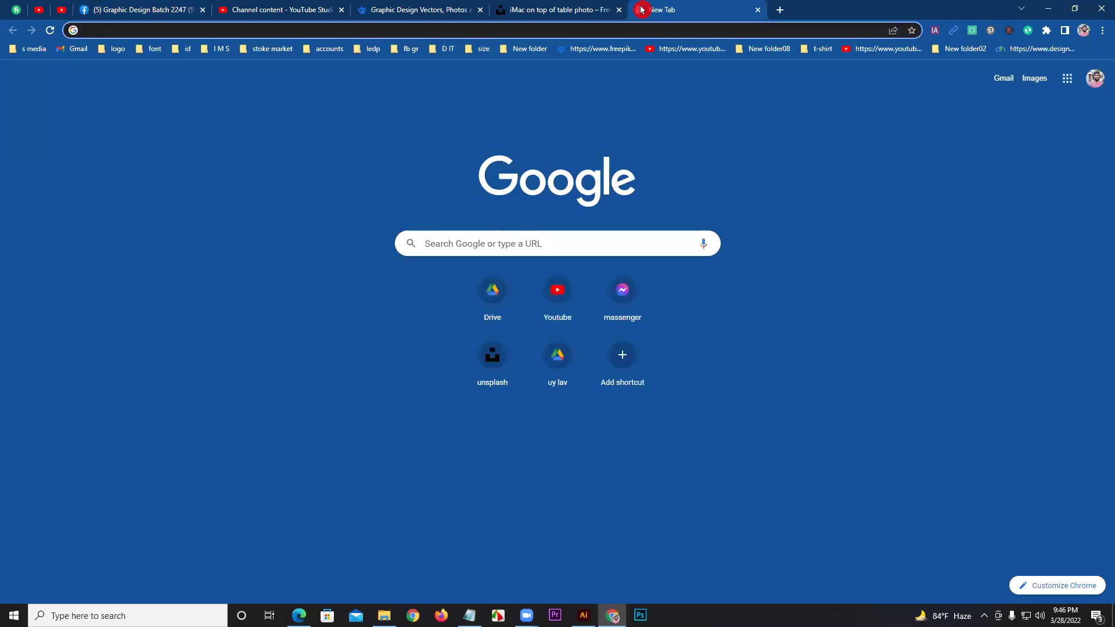
Enter 'get' in the address bar and go to the autocompleted getintopc.com.
text(get)
key(BackSpace)
key(BackSpace)
key(BackSpace)
text(get)
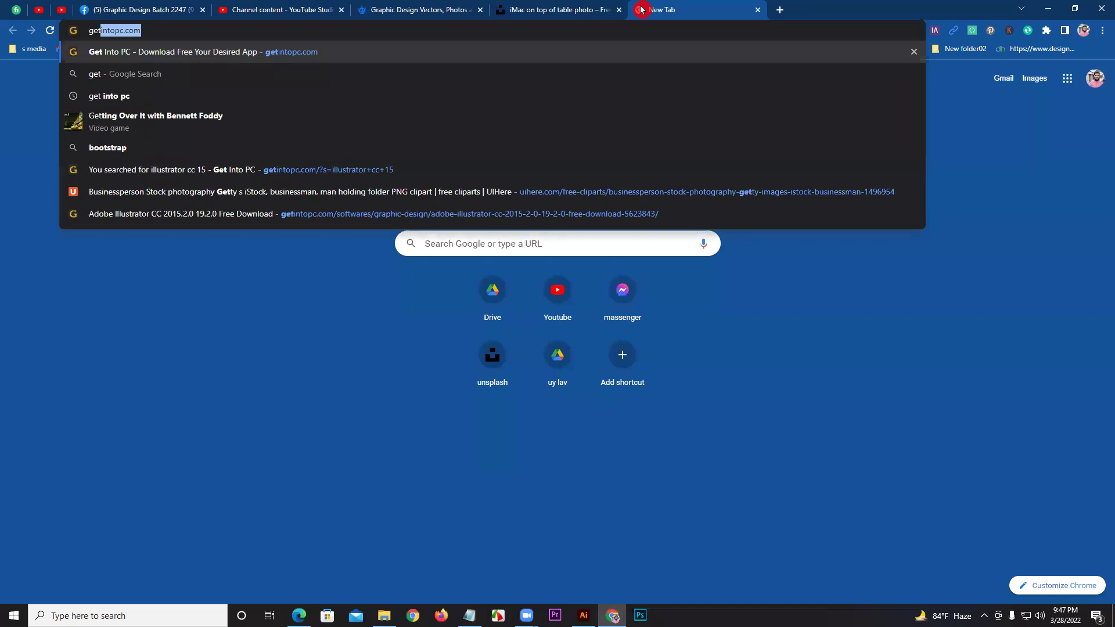
key(Return)
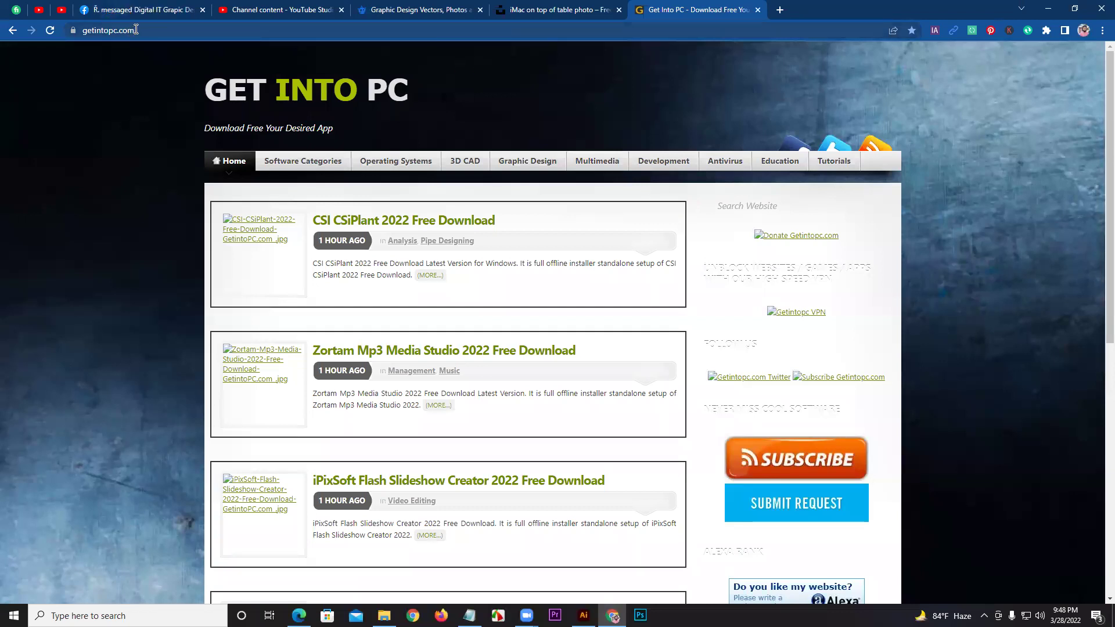
Search Get Into PC for 'illustrator cc 18' using the site's search suggestion.
click(749, 207)
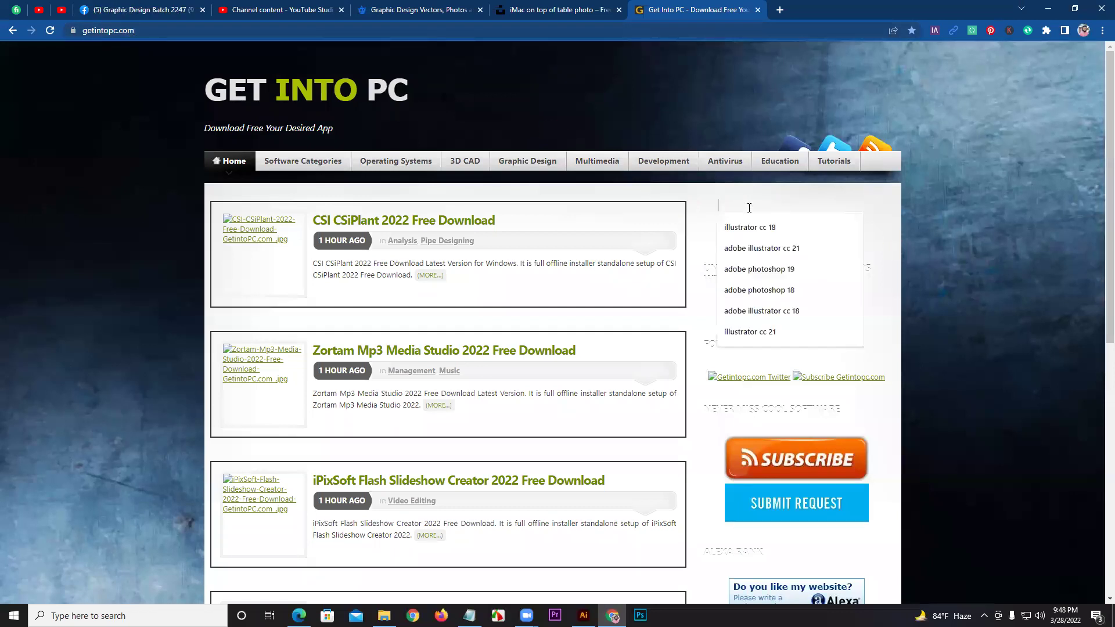
click(775, 232)
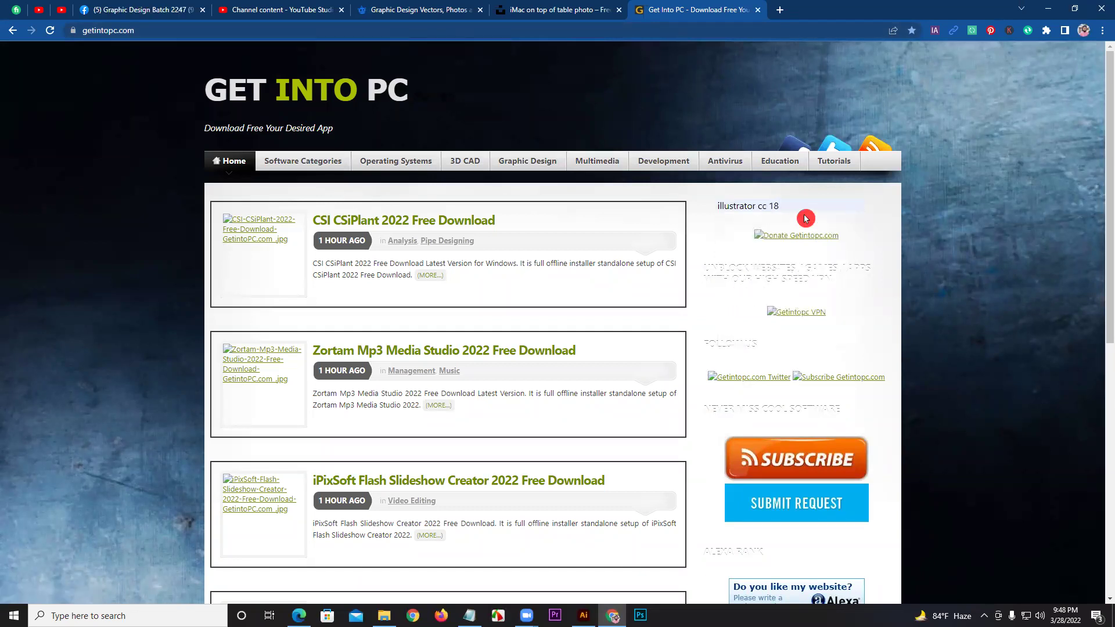
key(Return)
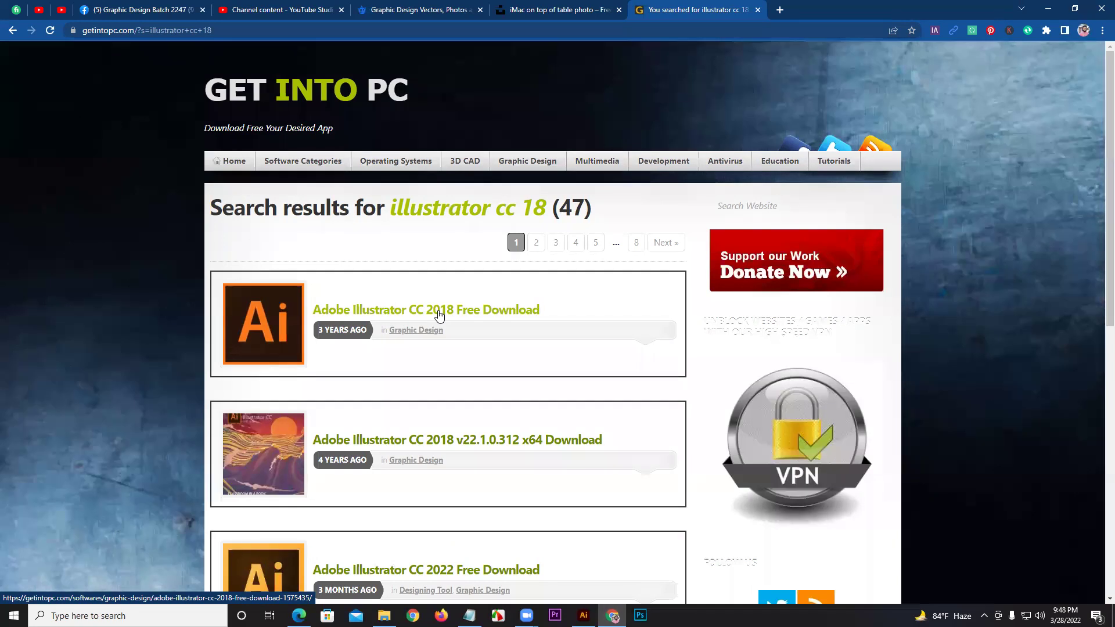
Scroll through the 47 'illustrator cc 18' results and back to the top.
scroll(450, 343, down, 3)
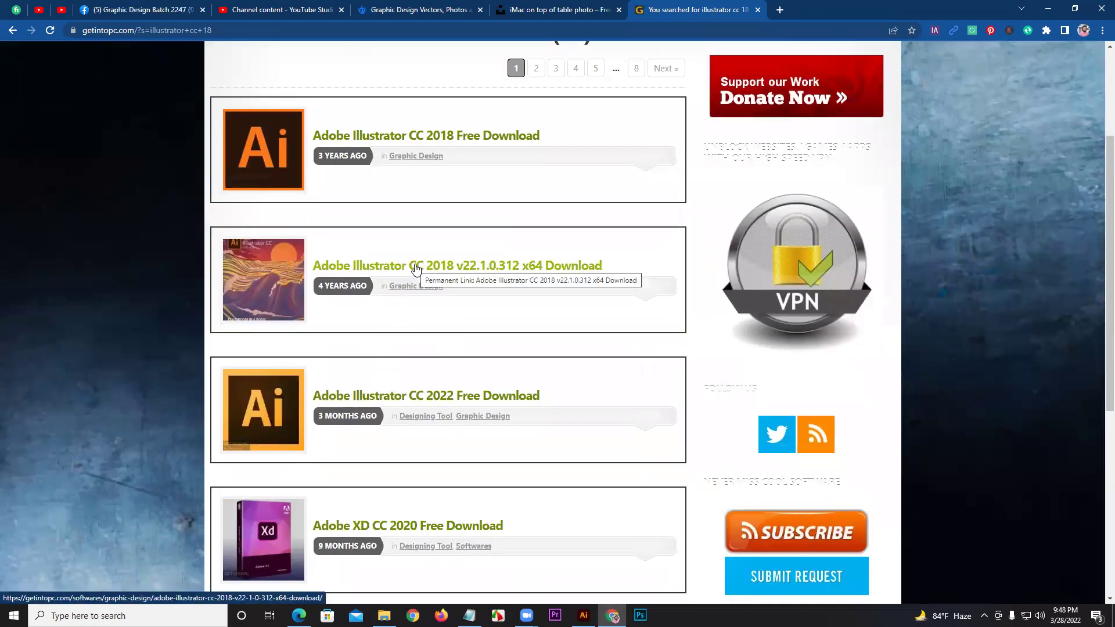
scroll(243, 175, up, 3)
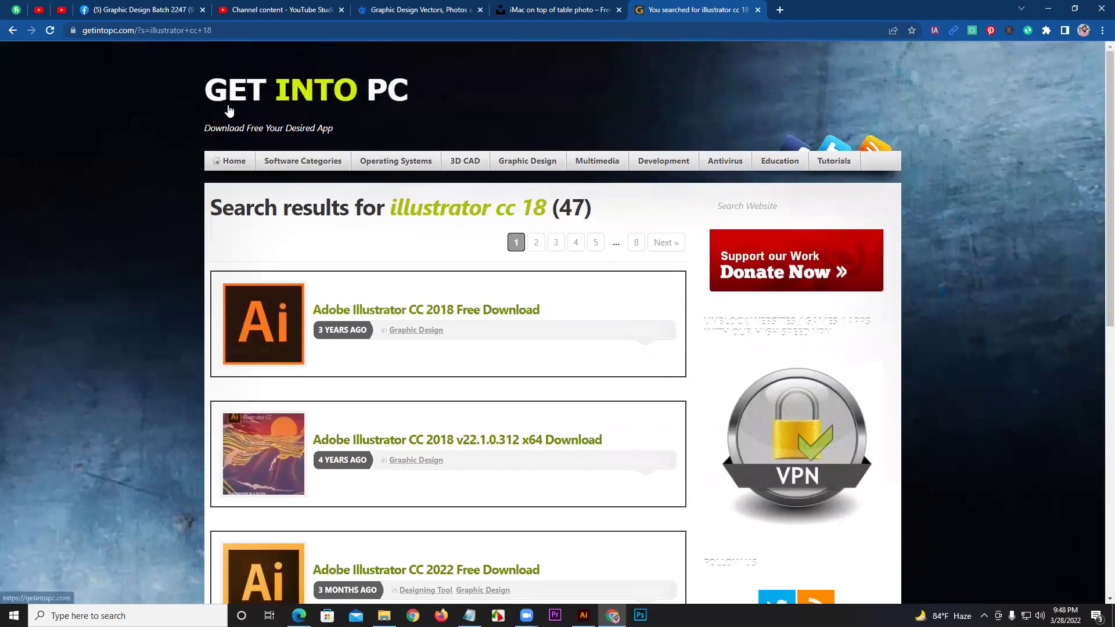
scroll(319, 187, down, 3)
scroll(324, 391, down, 2)
scroll(350, 437, down, 2)
scroll(350, 436, up, 2)
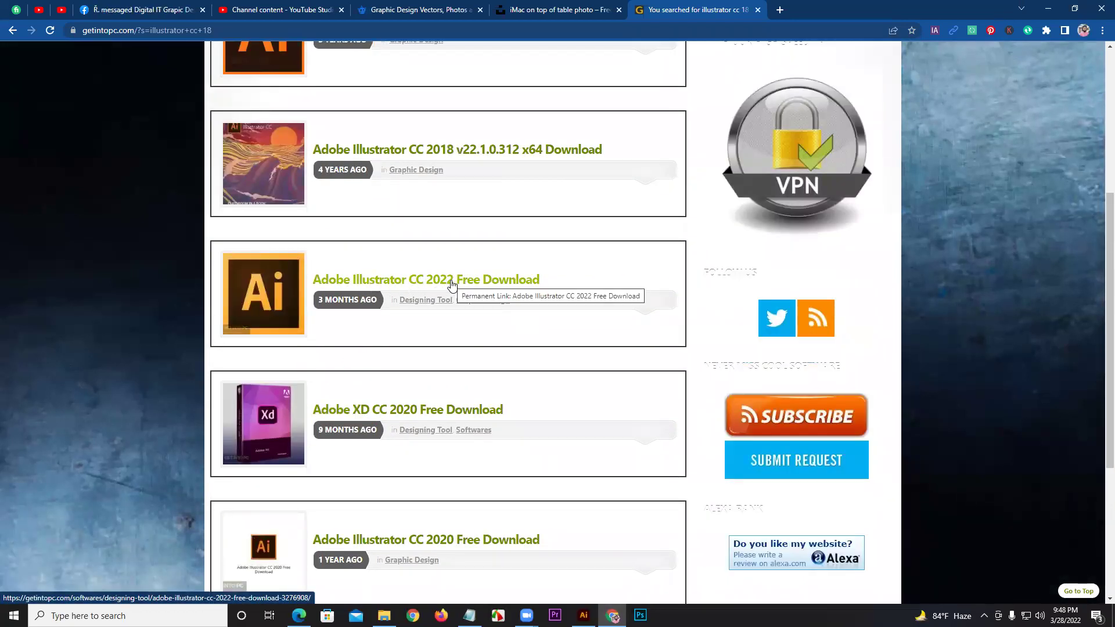
scroll(450, 282, up, 1)
scroll(448, 278, up, 1)
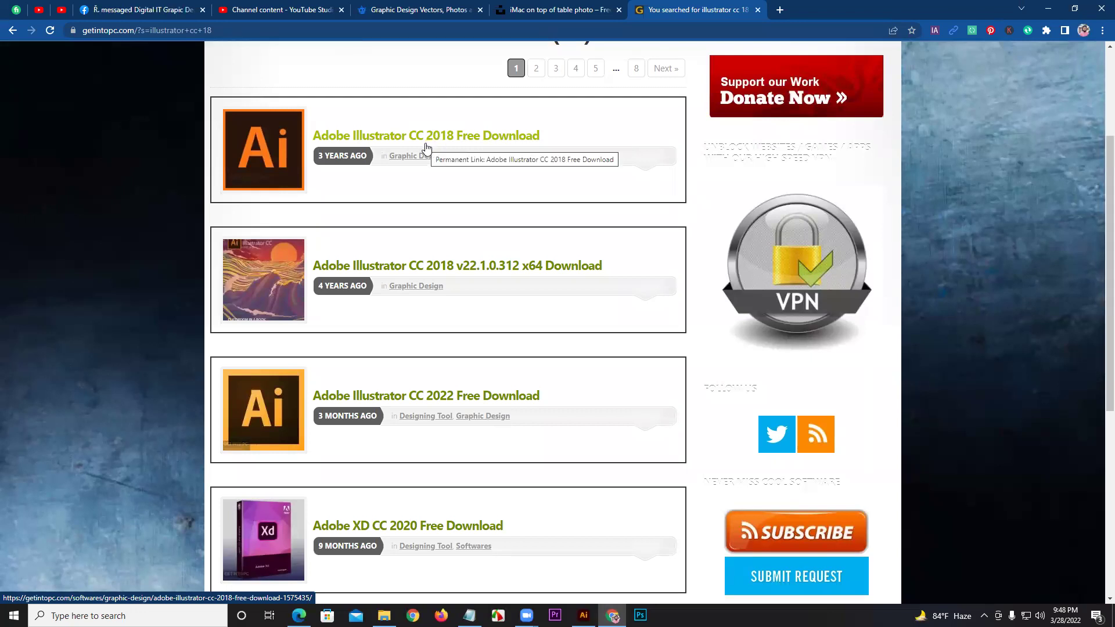
click(424, 148)
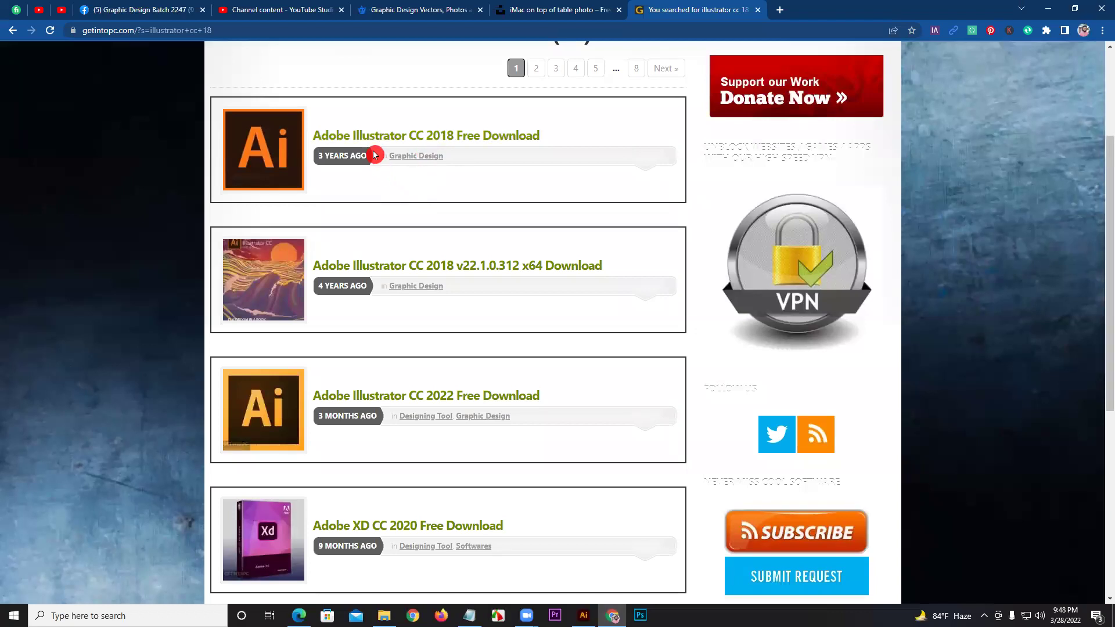
Open the Illustrator CC 2018 and v22.1.0.312 results in new tabs.
right_click(452, 137)
click(467, 142)
right_click(443, 263)
click(464, 270)
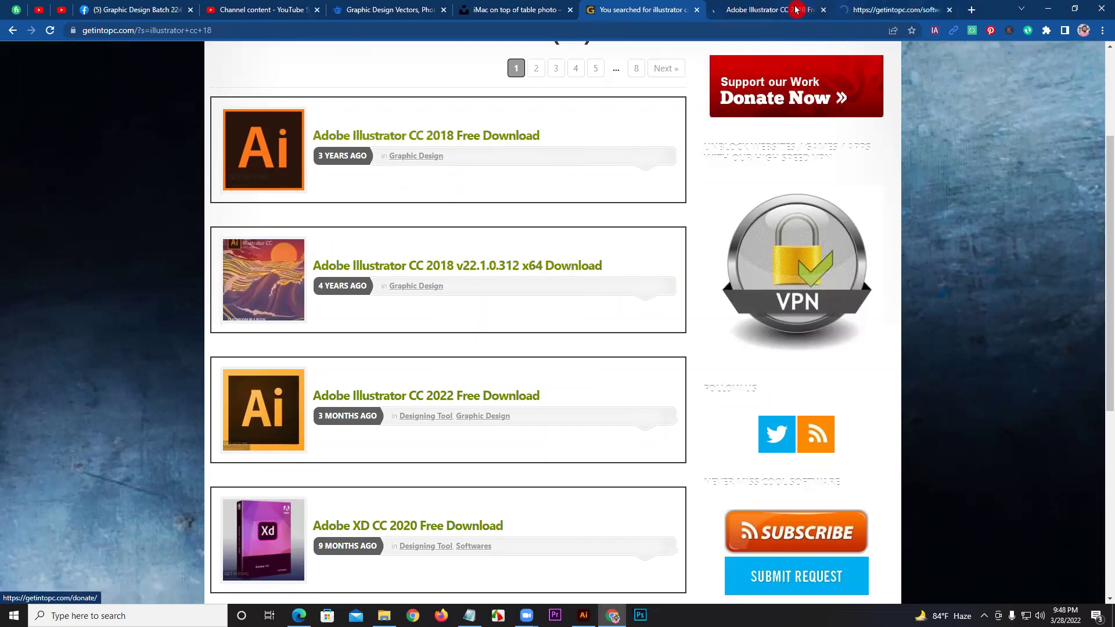
Look over the Illustrator CC 2018 Free Download page, then go back to the search results.
click(749, 10)
scroll(447, 344, down, 5)
scroll(453, 344, down, 10)
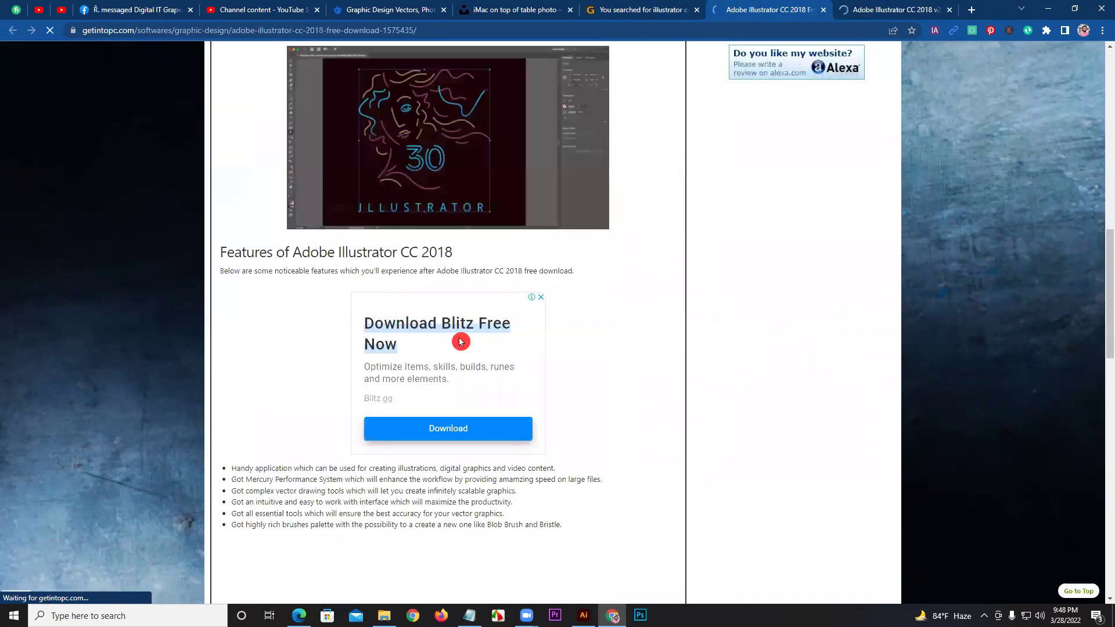
scroll(462, 342, down, 10)
scroll(462, 342, down, 5)
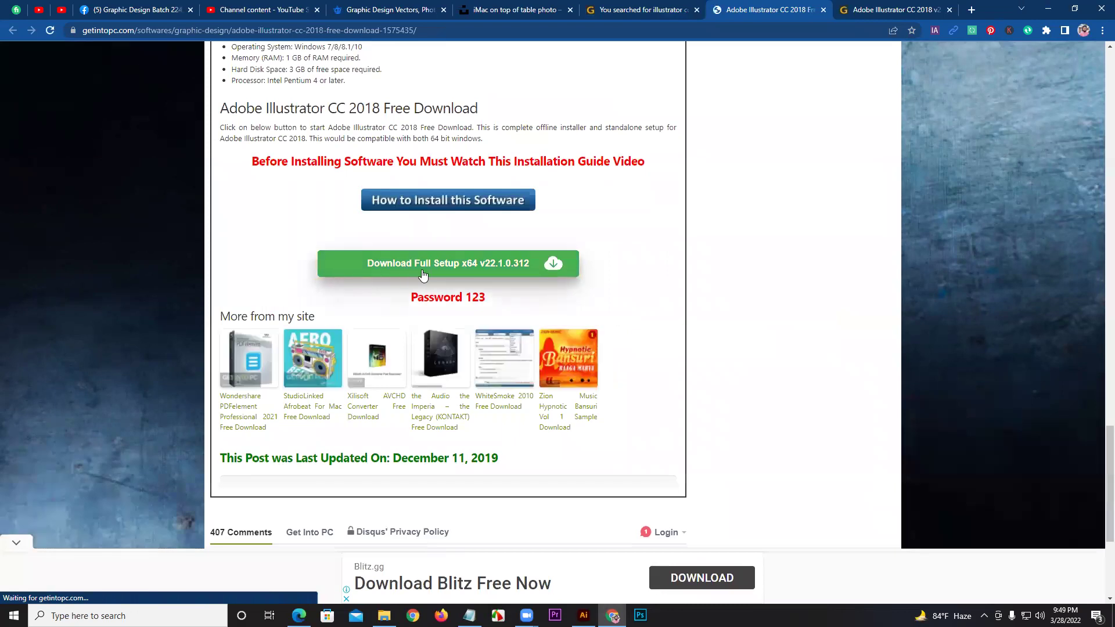
mouse_move(448, 263)
click(473, 271)
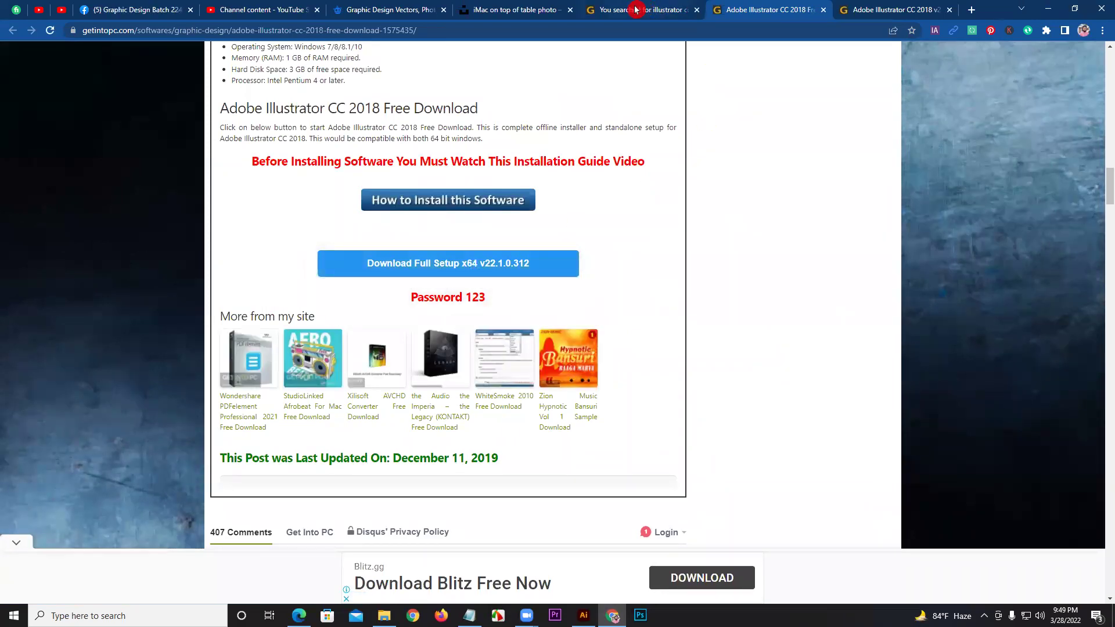
Pick the 'adobe photoshop 18' suggestion in the site search box.
scroll(793, 158, up, 3)
click(755, 207)
click(815, 293)
Run the 'adobe photoshop 18' search and scroll through its results.
key(Return)
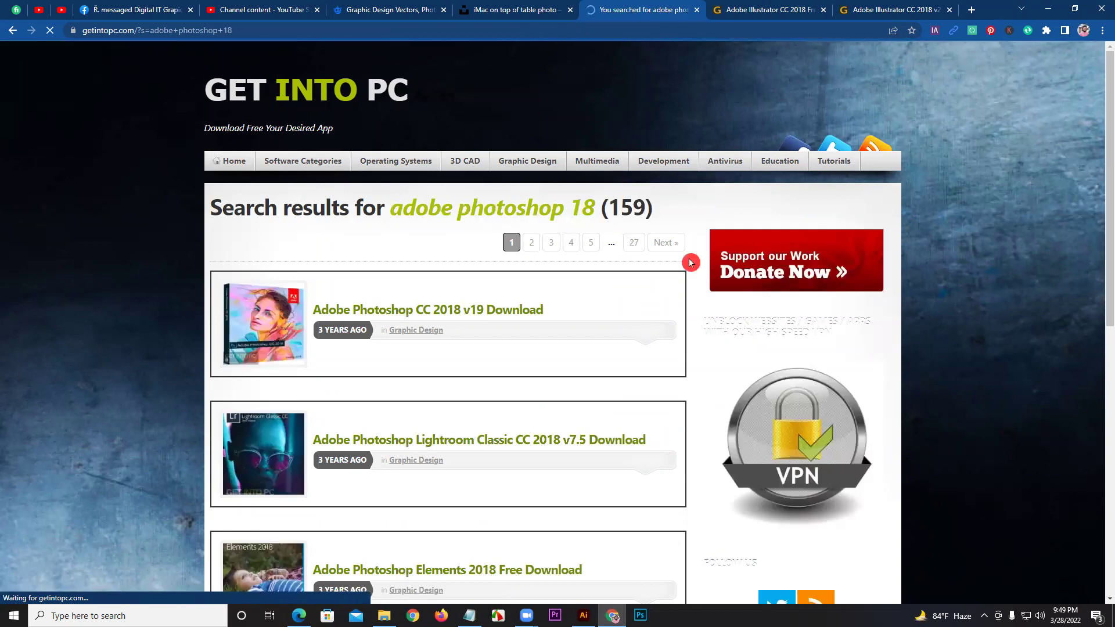
scroll(459, 400, down, 1)
scroll(461, 391, down, 2)
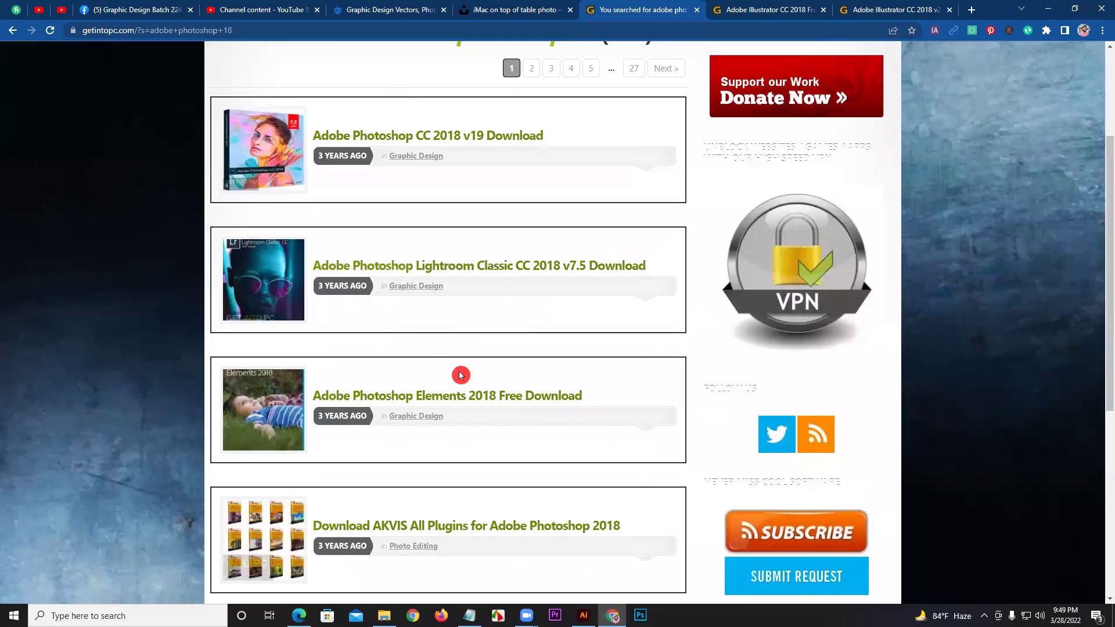
scroll(461, 373, down, 3)
scroll(488, 336, up, 2)
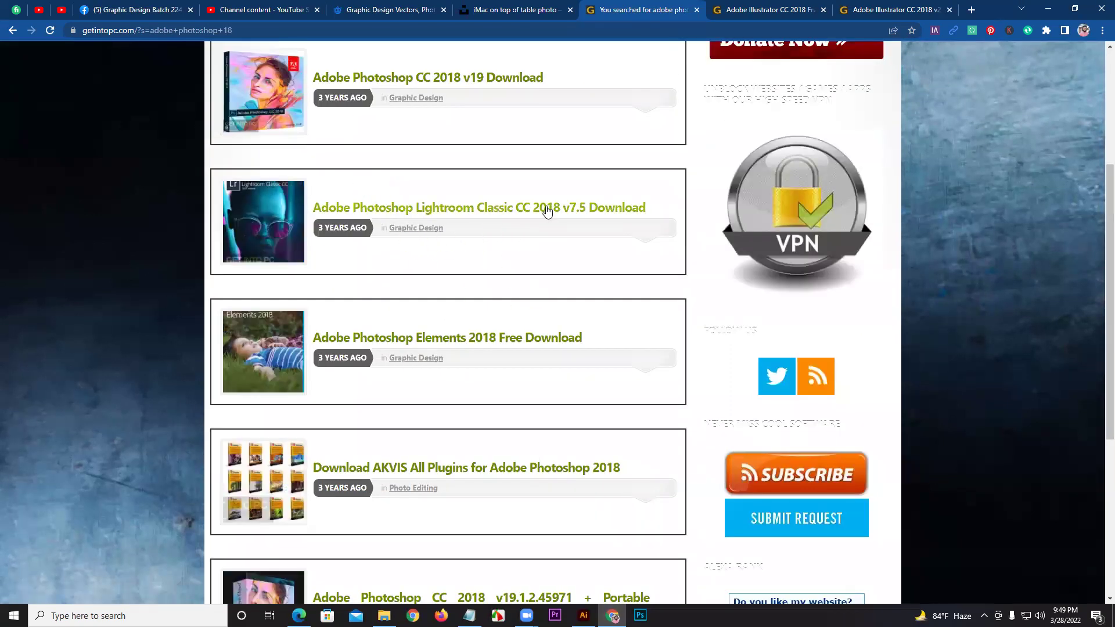
Scroll further down the Photoshop results, then switch to the Illustrator v22.1.0.312 x64 download tab.
scroll(547, 209, down, 3)
scroll(552, 243, down, 3)
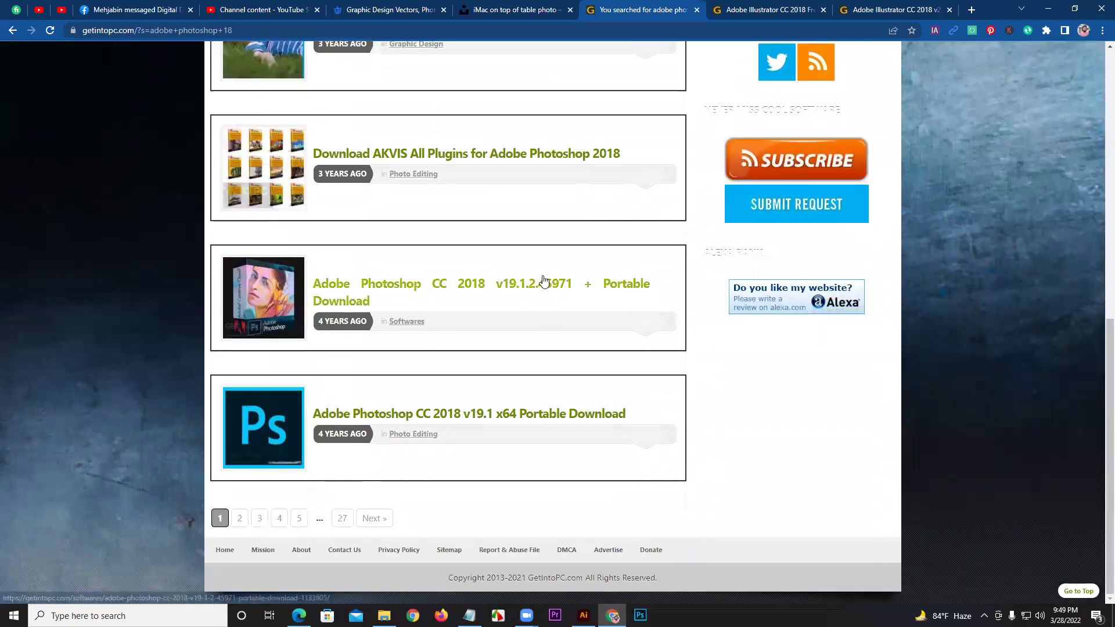
click(863, 10)
scroll(482, 278, down, 2)
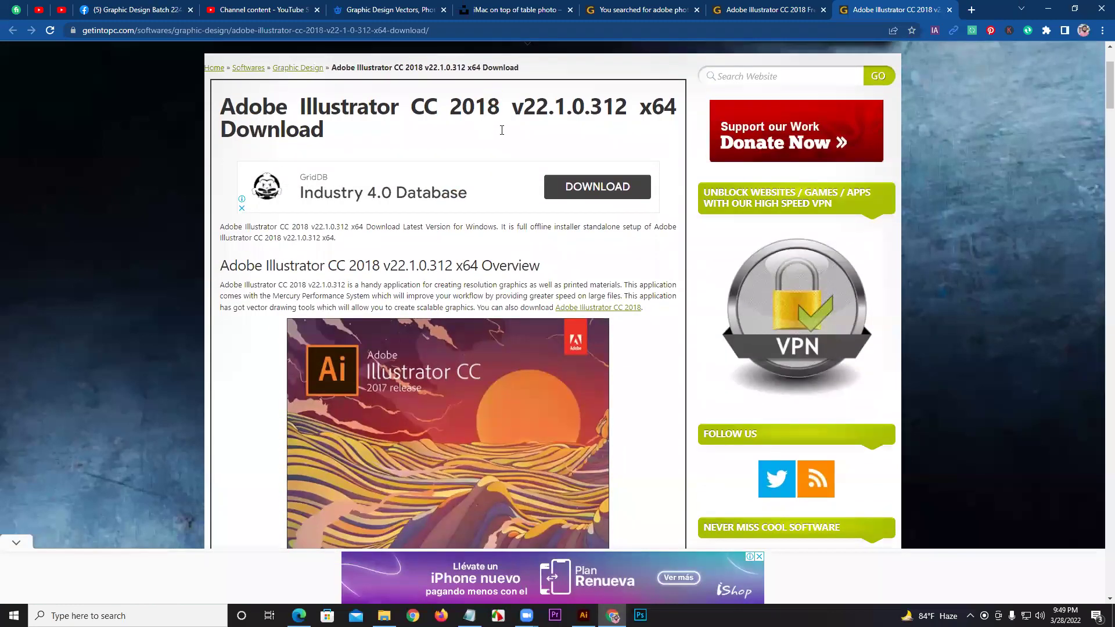
Scroll the v22.1.0.312 page to its system requirements and free download section.
scroll(503, 131, down, 4)
scroll(500, 134, down, 4)
scroll(495, 133, down, 4)
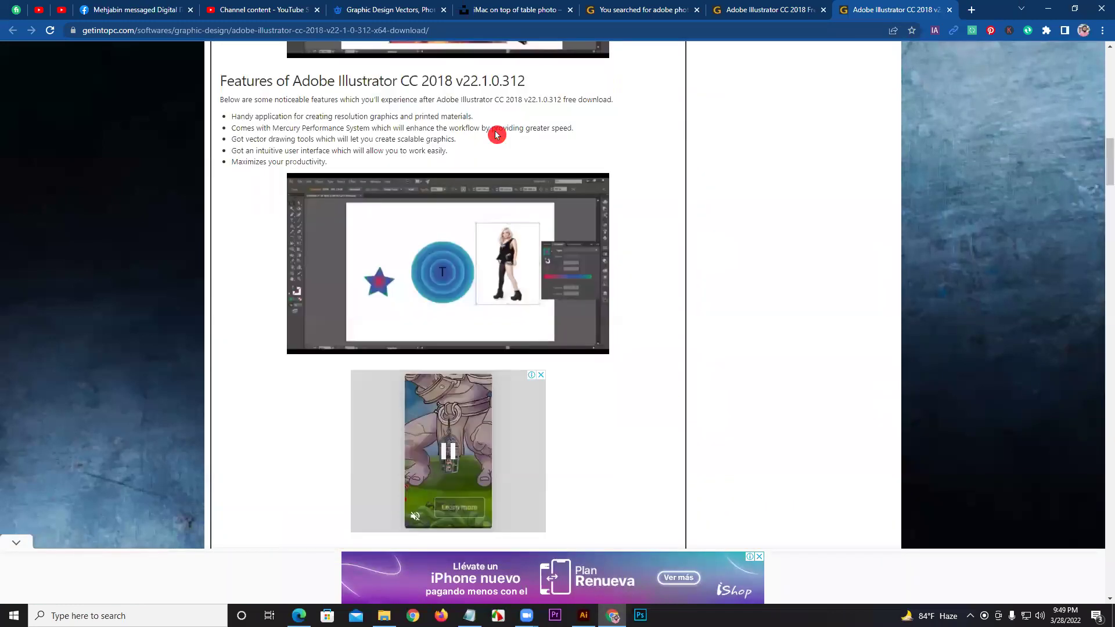
scroll(490, 140, down, 8)
scroll(488, 144, down, 2)
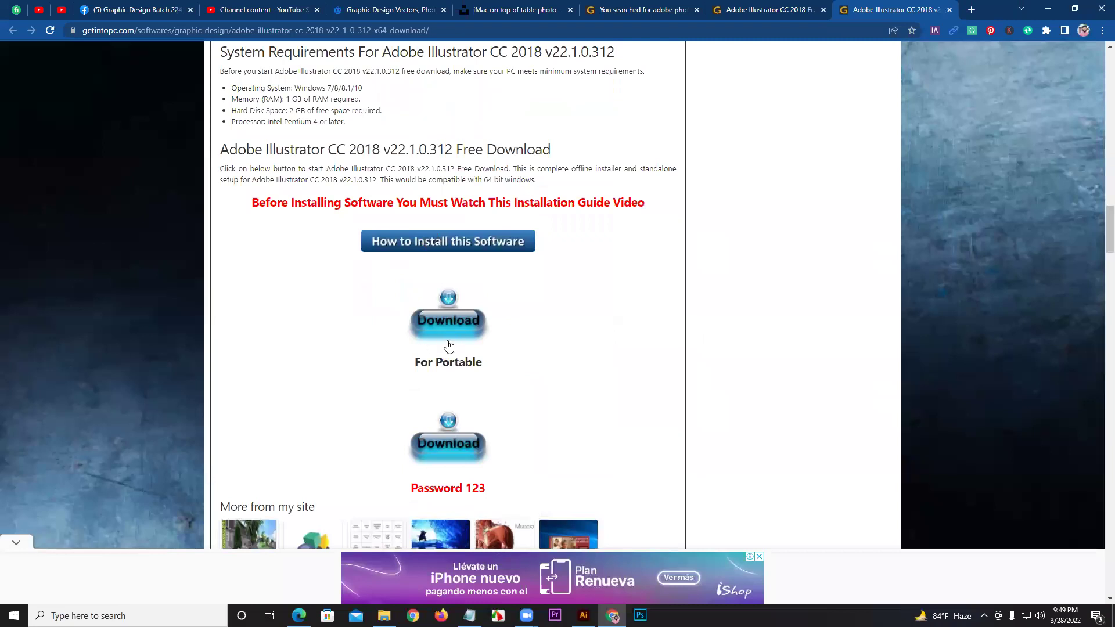
click(761, 341)
click(753, 10)
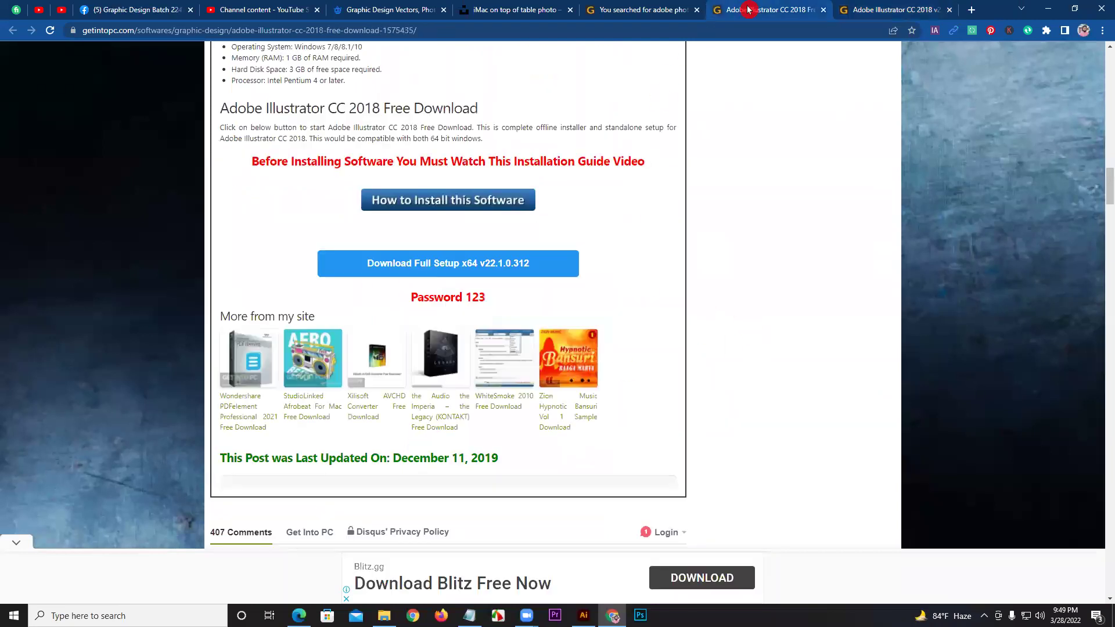
click(896, 9)
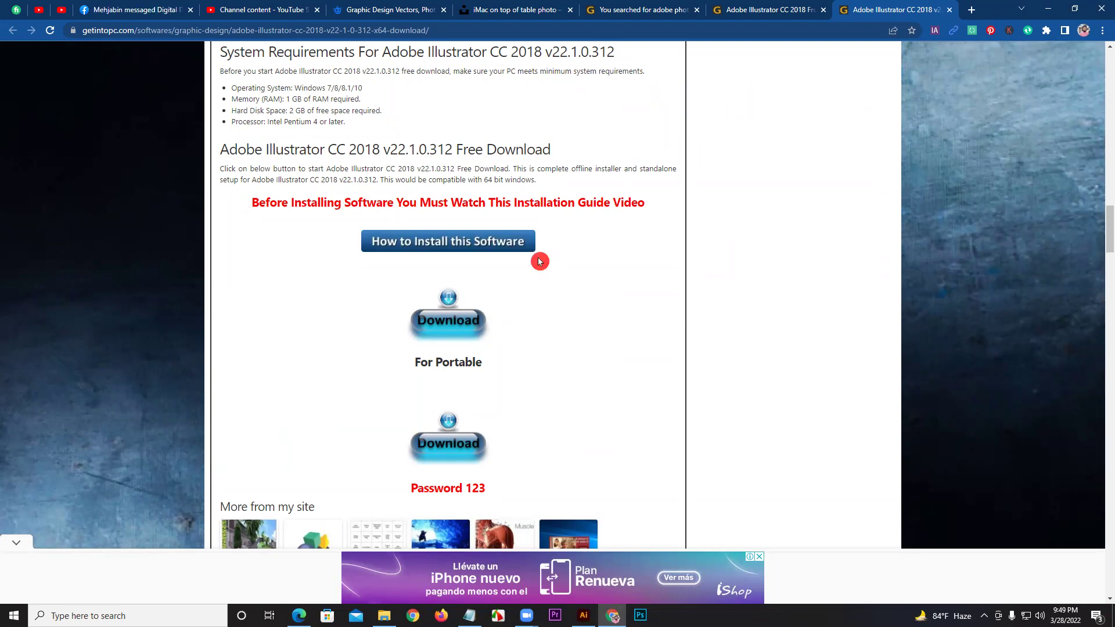
Open the Illustrator installation guide and close the duplicate Illustrator download tab.
click(452, 248)
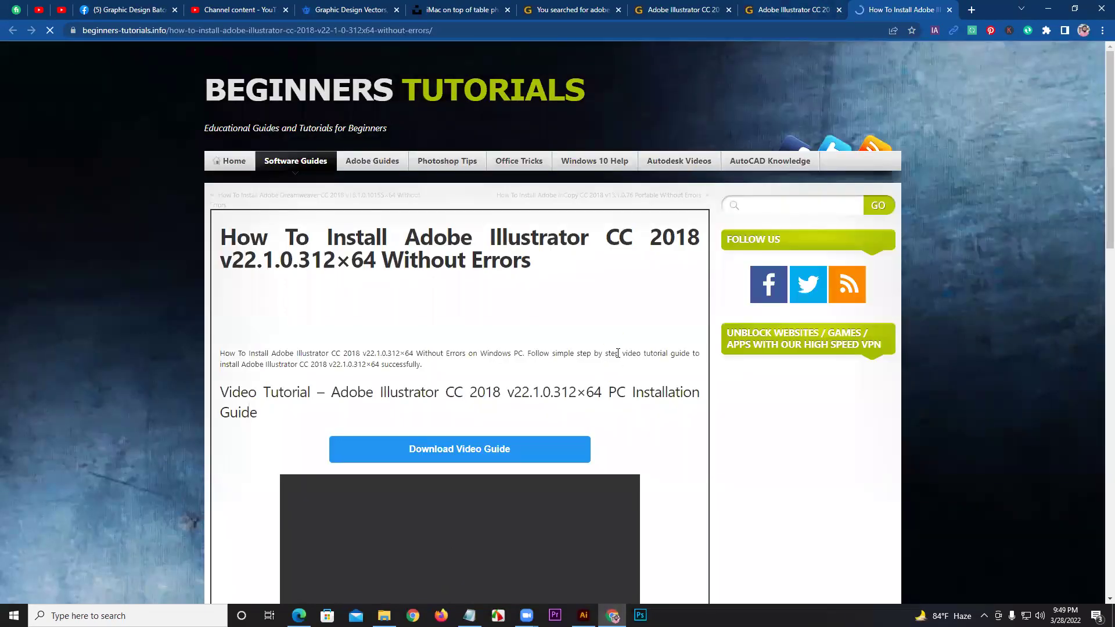
scroll(567, 373, down, 3)
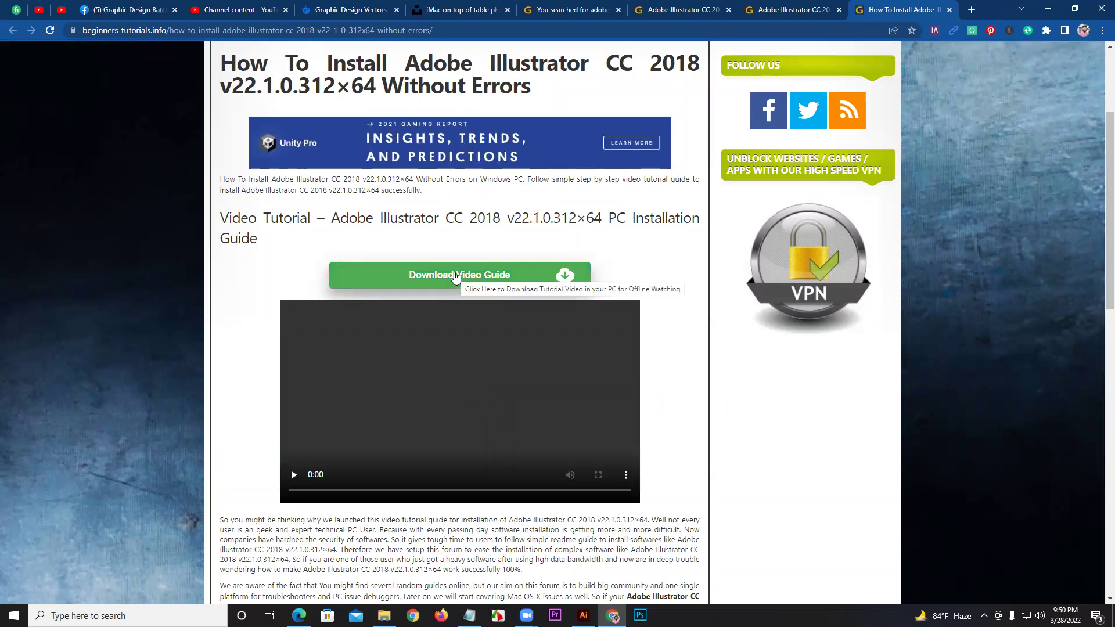
click(832, 9)
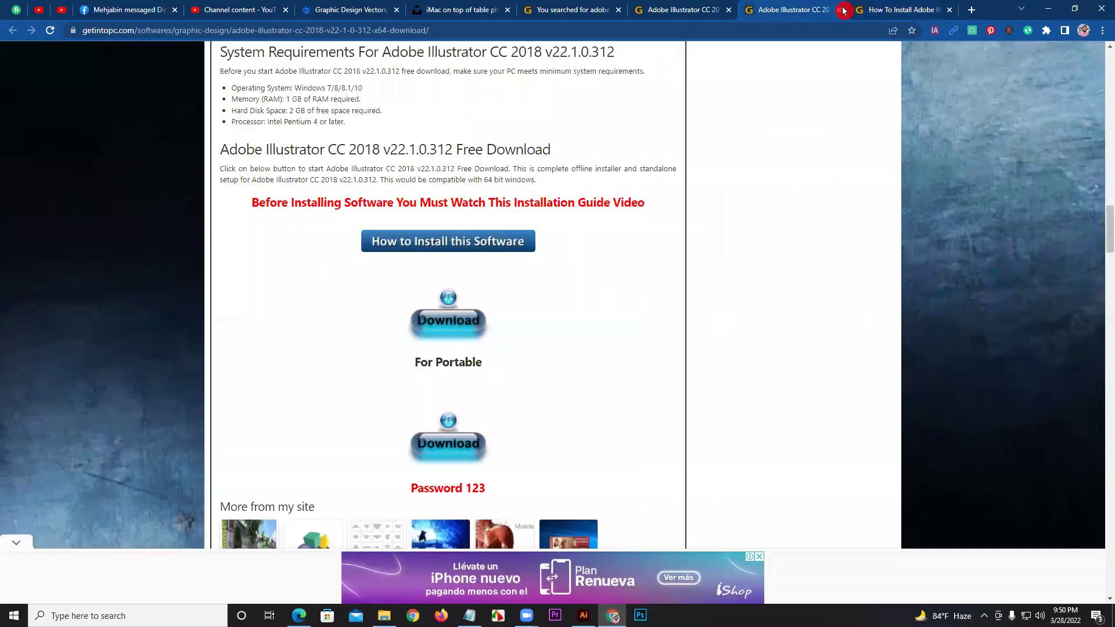
click(843, 10)
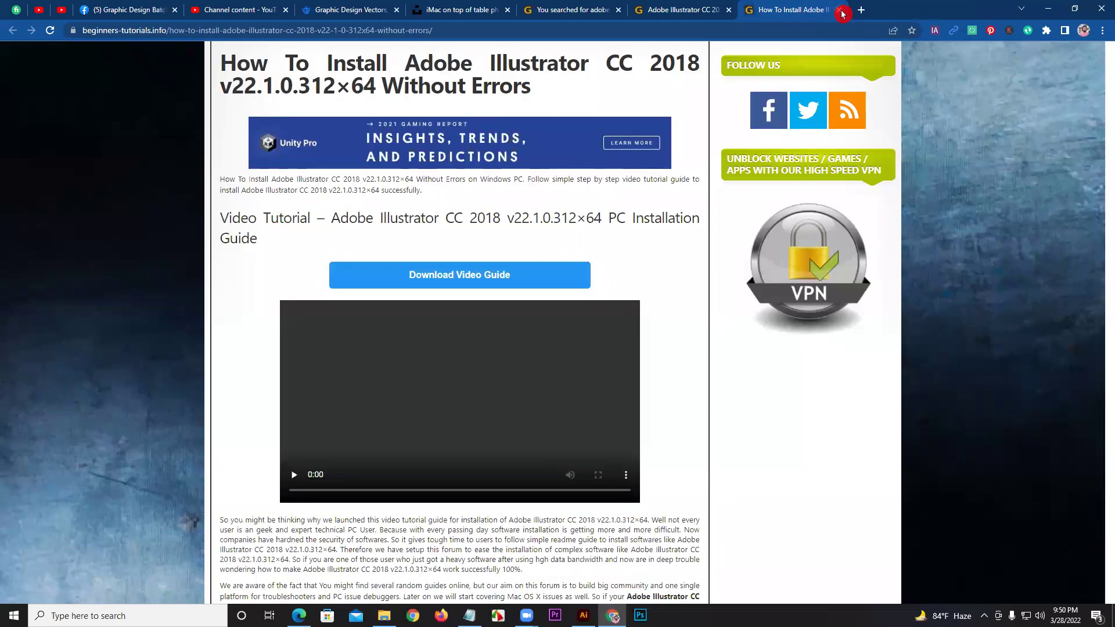
click(696, 10)
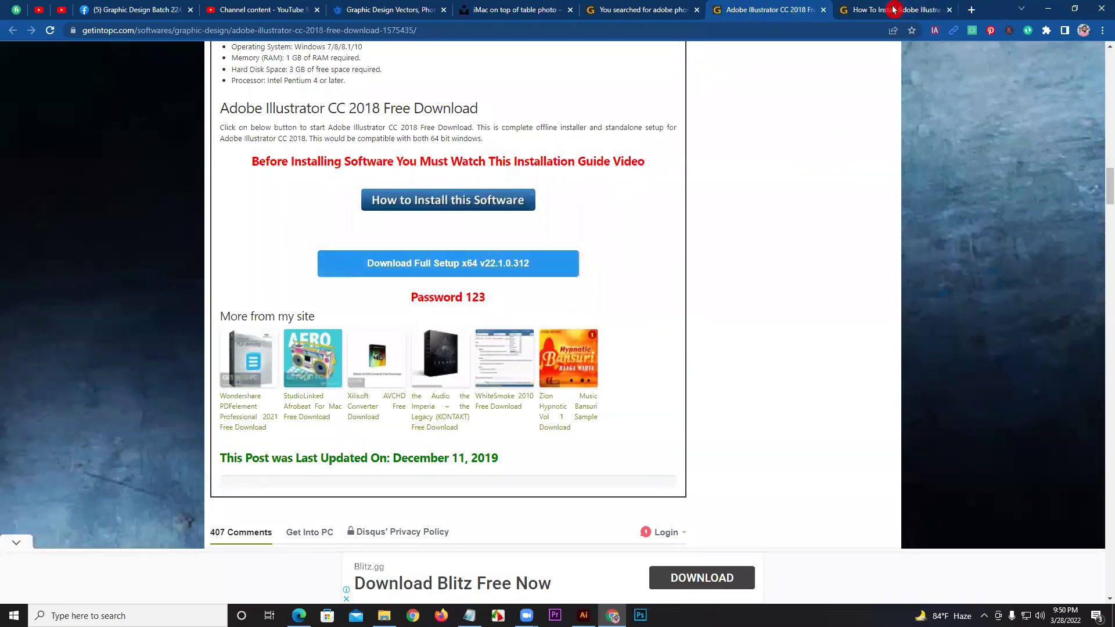
Return to the Illustrator CC 2018 download page and highlight the archive password.
click(812, 10)
click(667, 10)
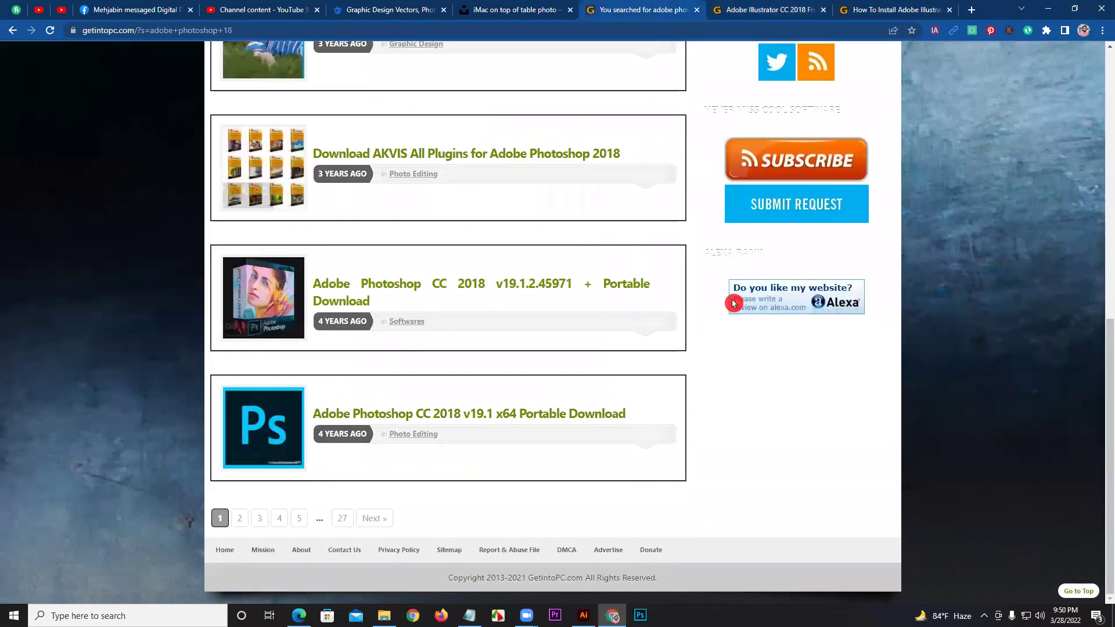
click(869, 10)
click(775, 10)
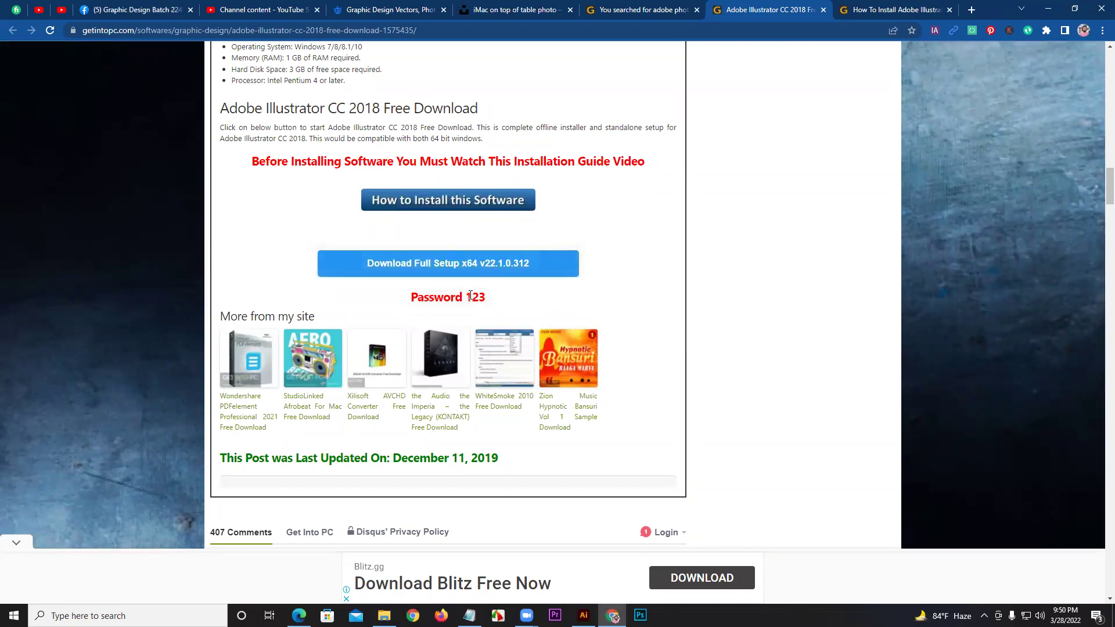
drag(470, 299, 487, 297)
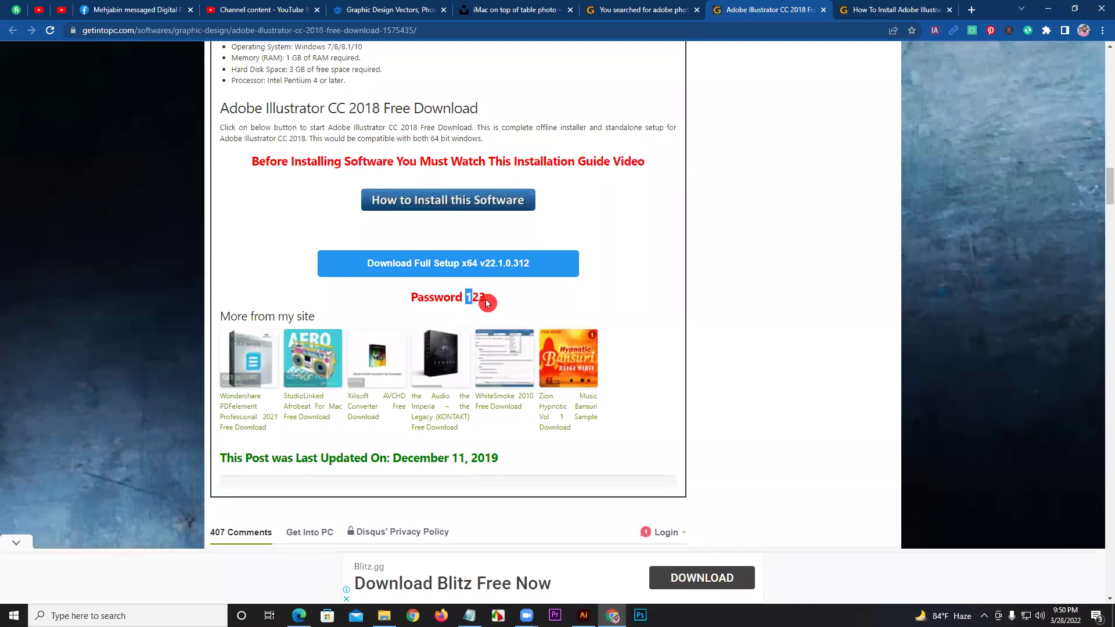
click(480, 296)
click(471, 290)
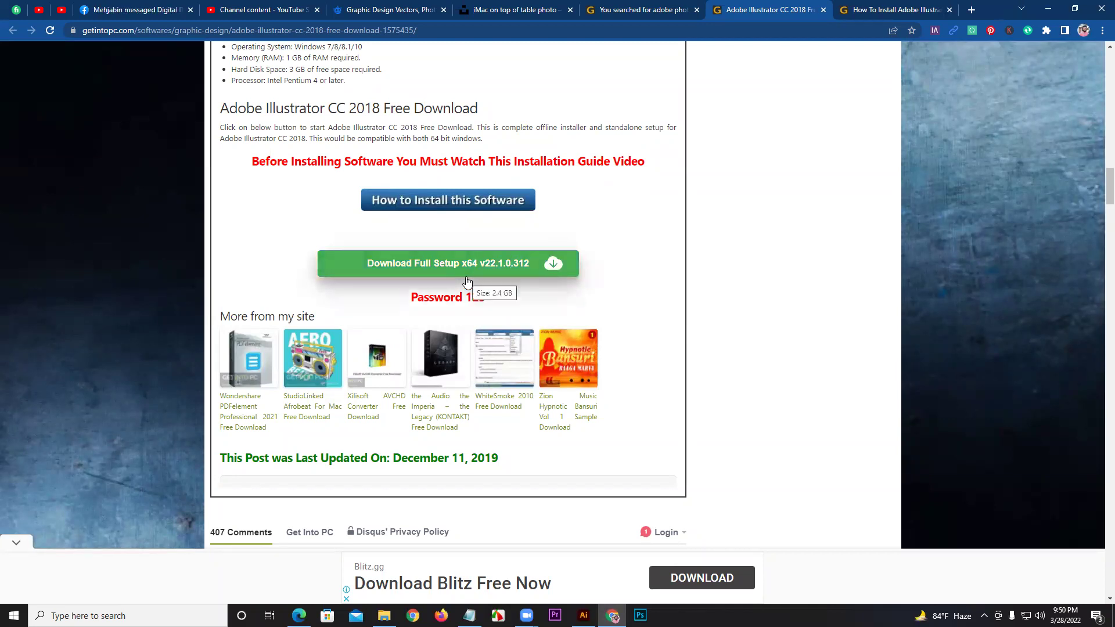
Start the full Illustrator setup download, then close the download and install-guide tabs.
click(467, 279)
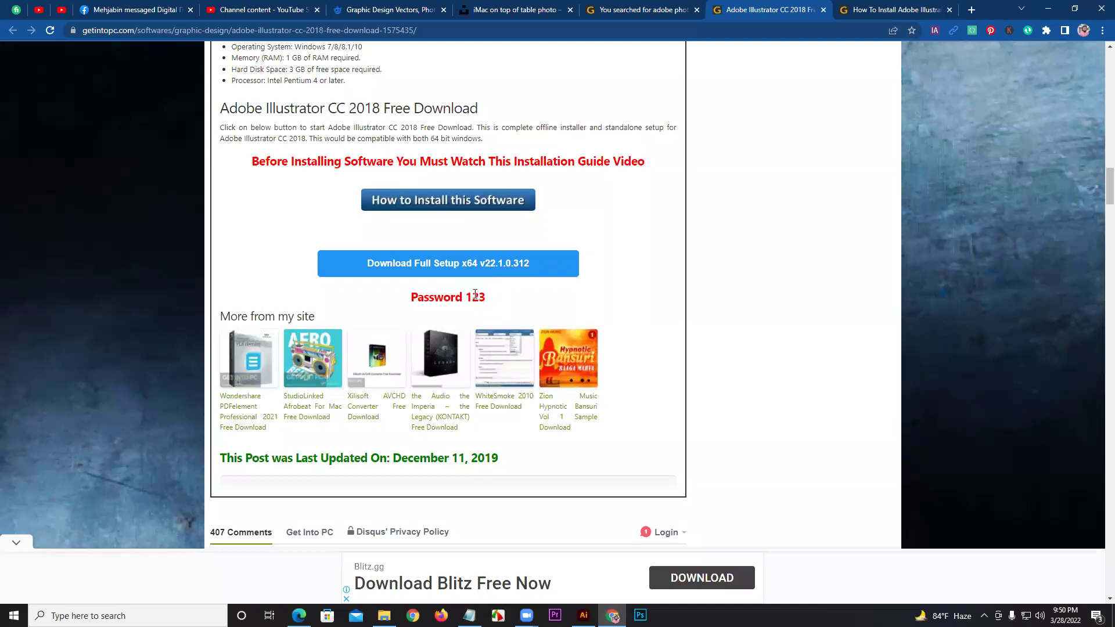
drag(469, 299, 500, 297)
click(500, 297)
click(825, 10)
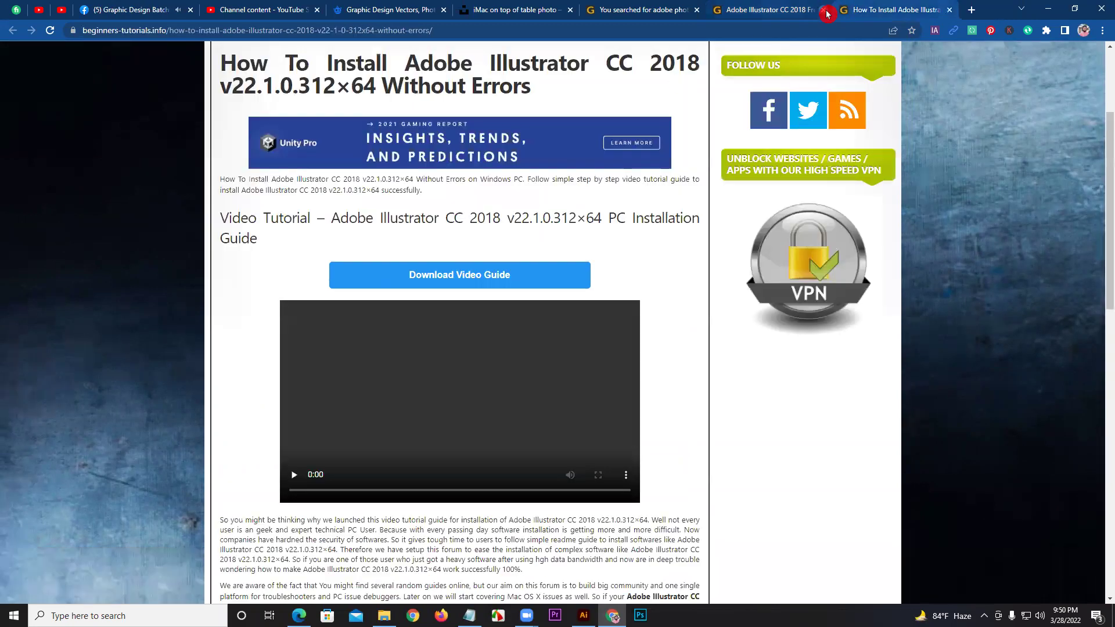
click(824, 10)
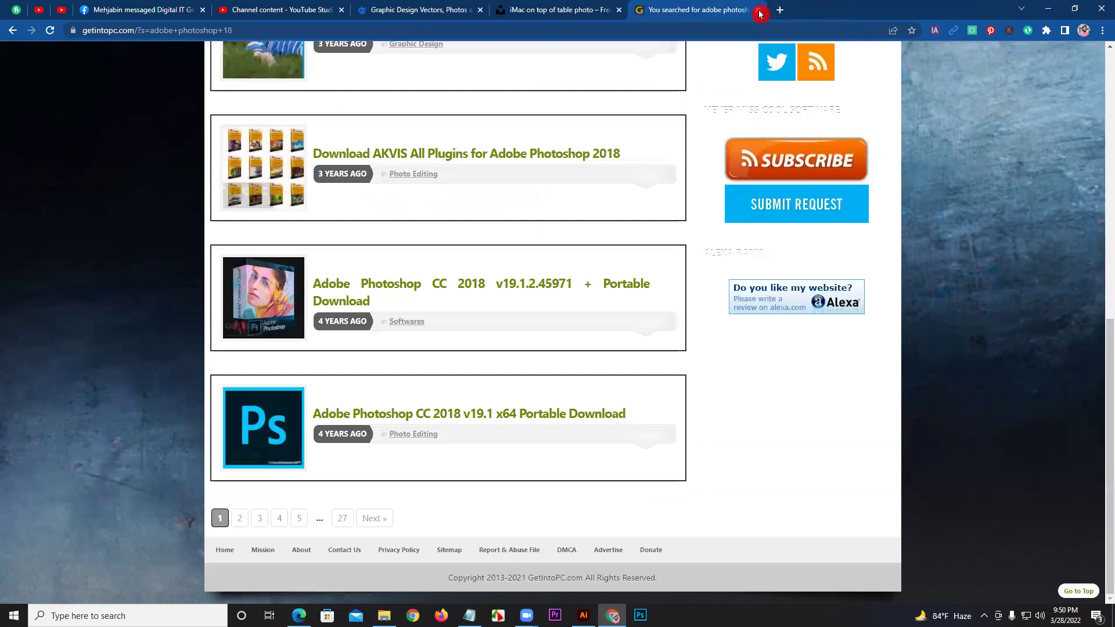
Close the Photoshop search, iMac photo and Freepik tabs and the Facebook group chat.
click(759, 10)
click(618, 11)
click(485, 13)
click(191, 10)
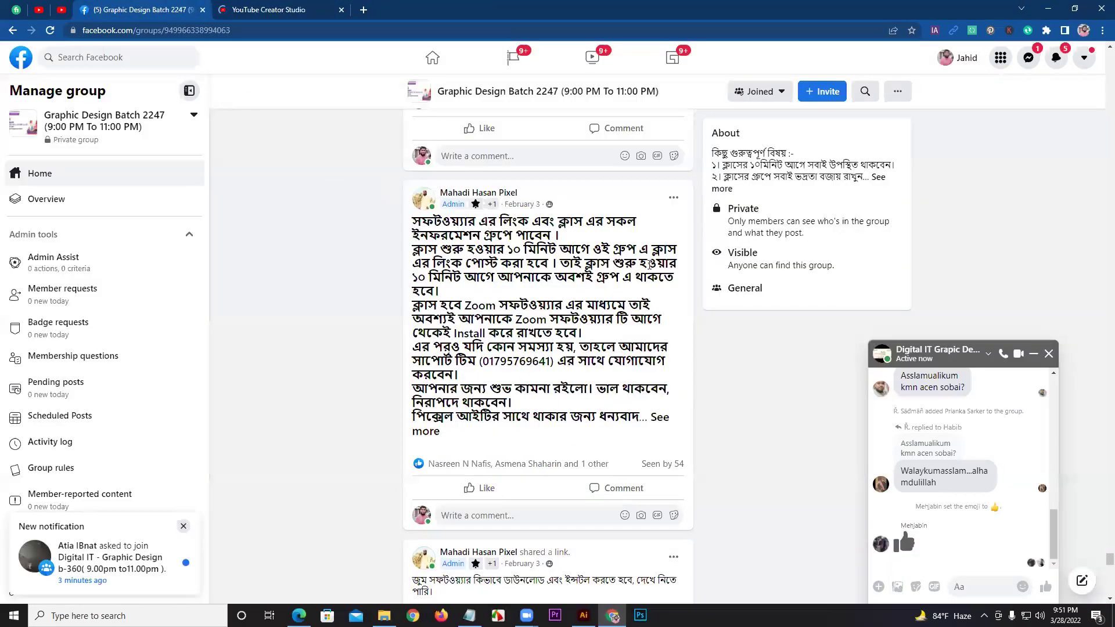
click(1049, 353)
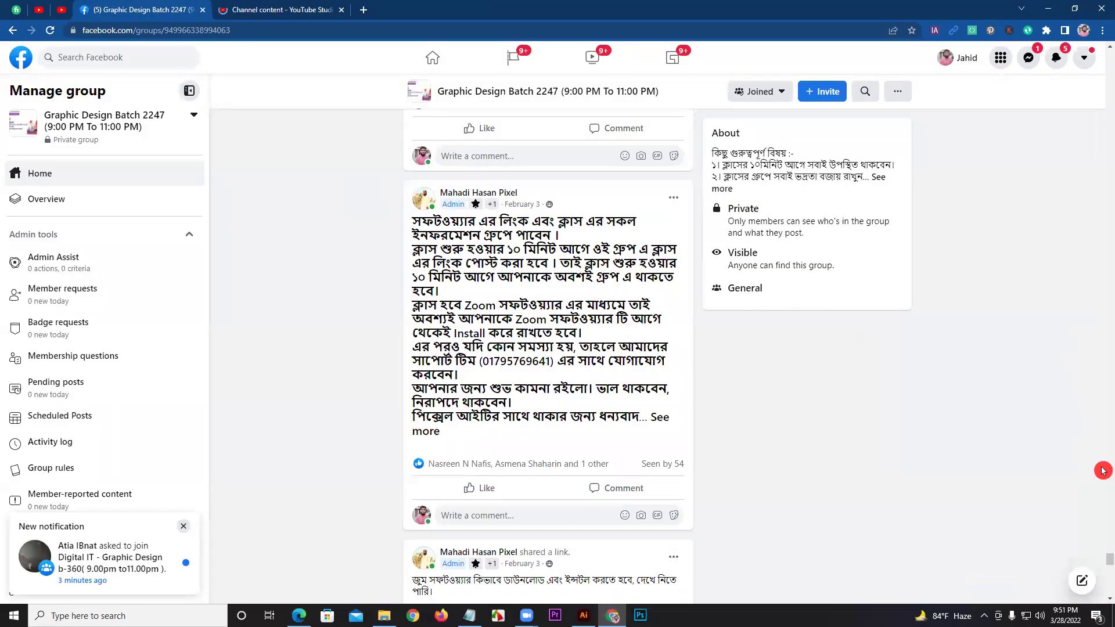
drag(1103, 560, 1102, 94)
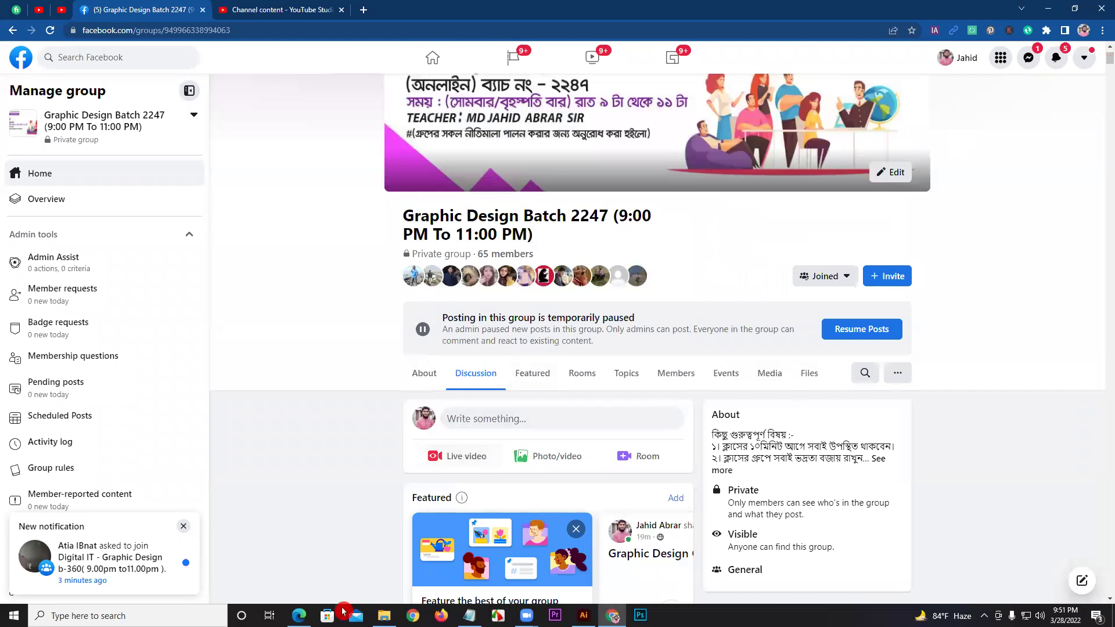
mouse_move(383, 616)
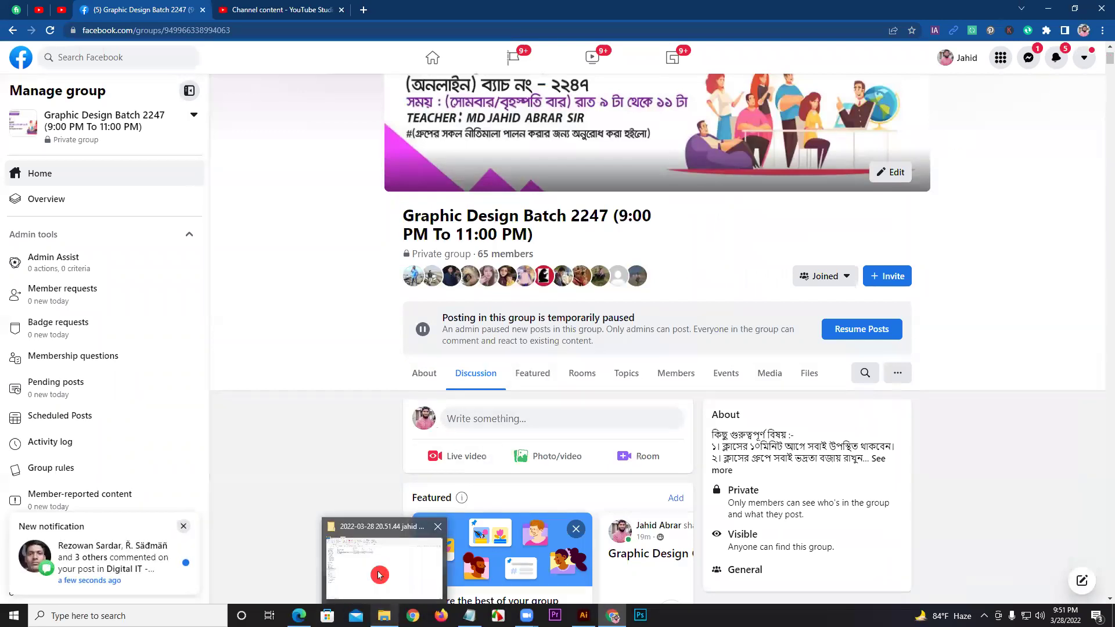
Open Grapic-AI.pdf from the E:\Pixel It folder in File Explorer.
click(379, 575)
click(56, 409)
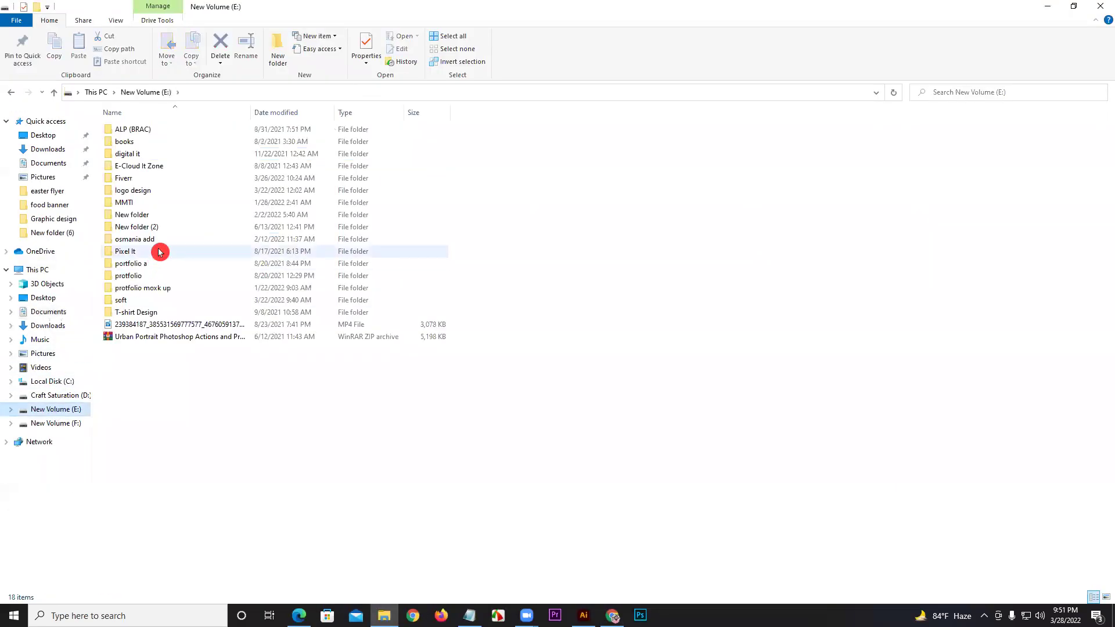
double_click(158, 251)
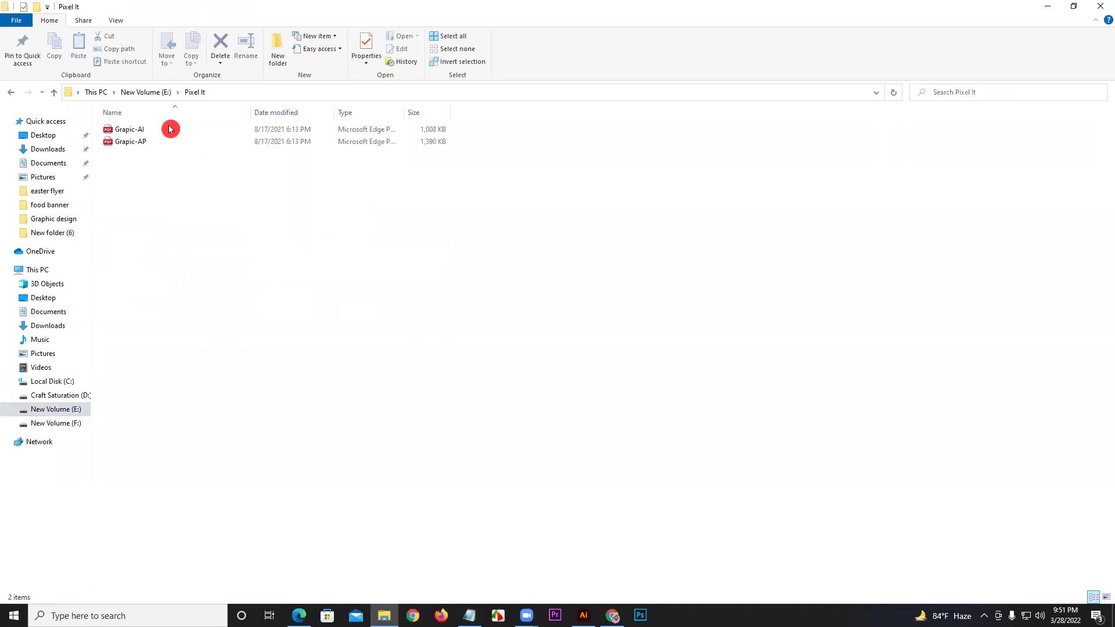
double_click(170, 129)
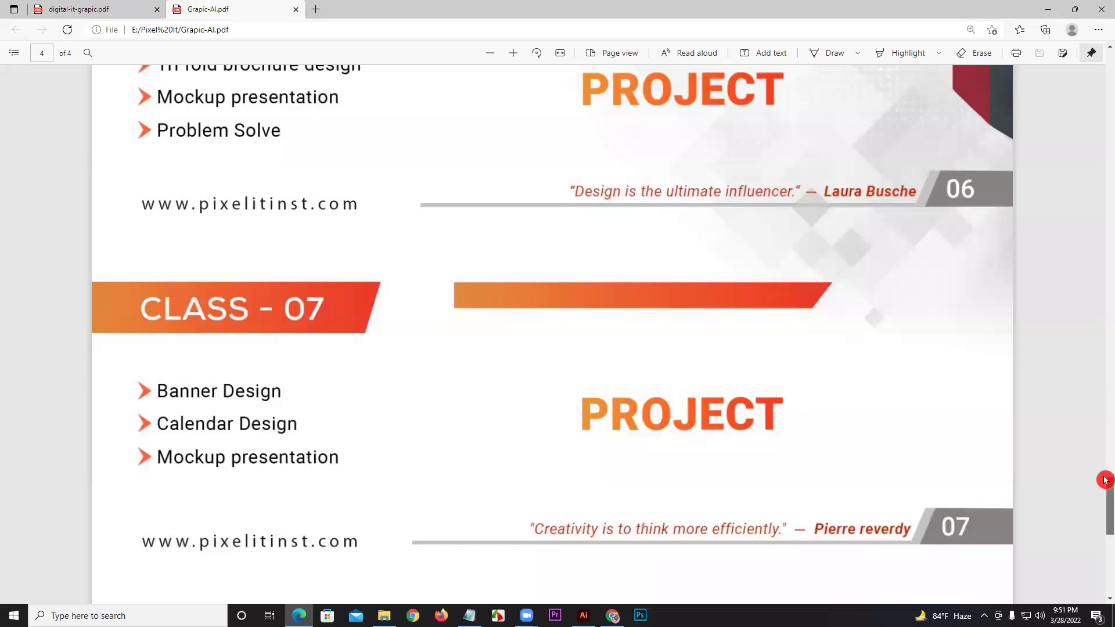
Scroll Grapic-AI.pdf down to page 2's CLASS - 01 topics, Idea of Illustrator to Document Save.
drag(1105, 480, 1106, 67)
scroll(774, 113, down, 5)
scroll(713, 179, down, 5)
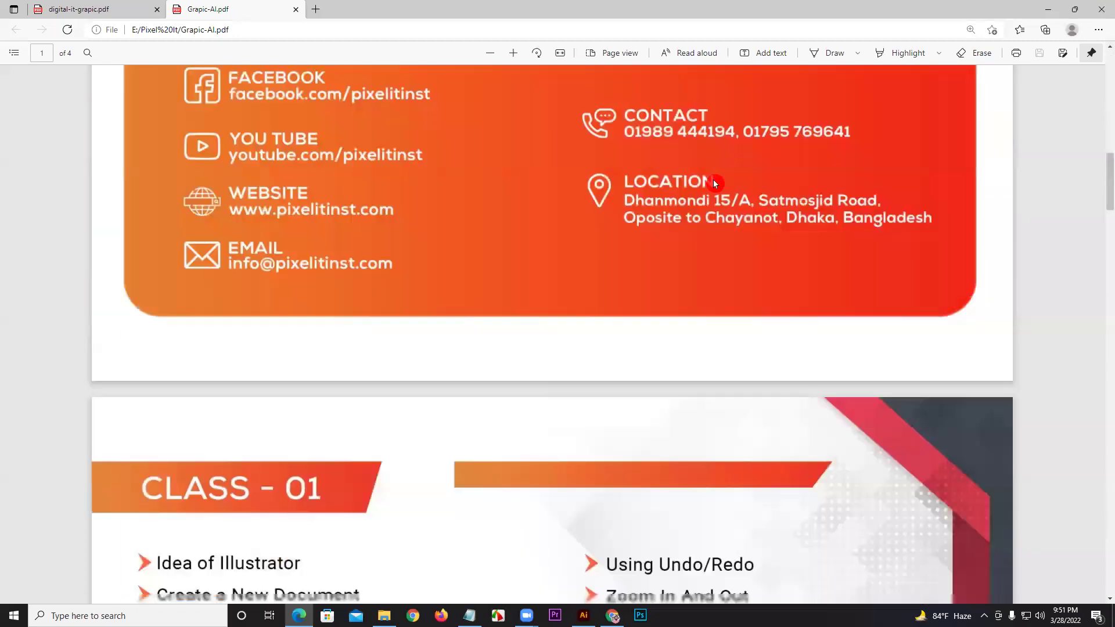
scroll(713, 180, down, 5)
scroll(674, 192, down, 2)
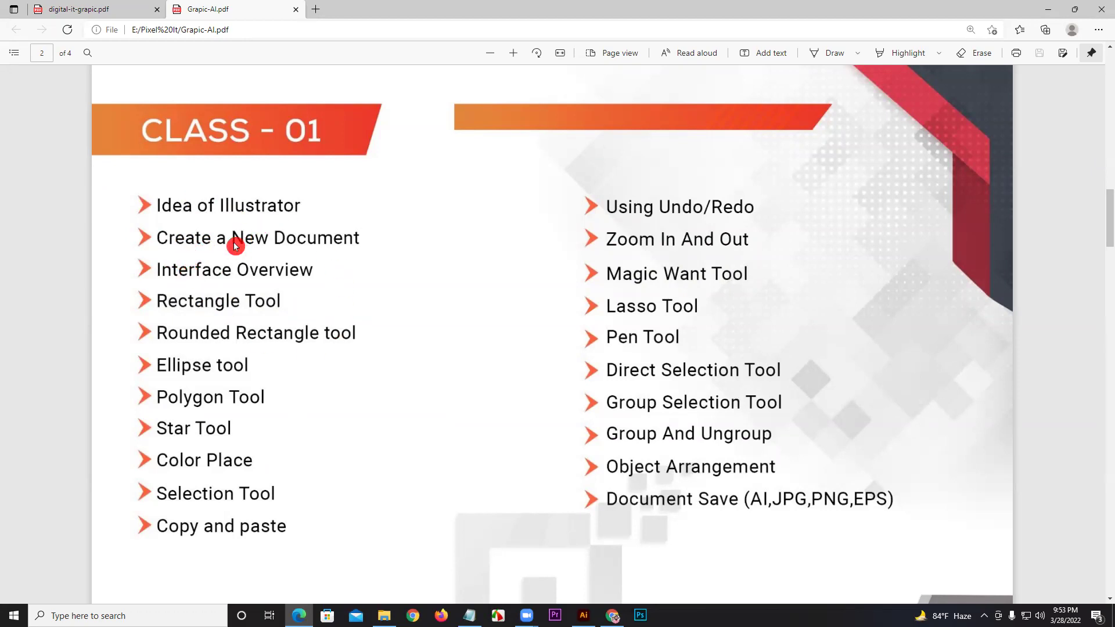
Switch to Illustrator, open Untitled-1.ai from Recent, and zoom to inspect the Easter flyer.
click(583, 616)
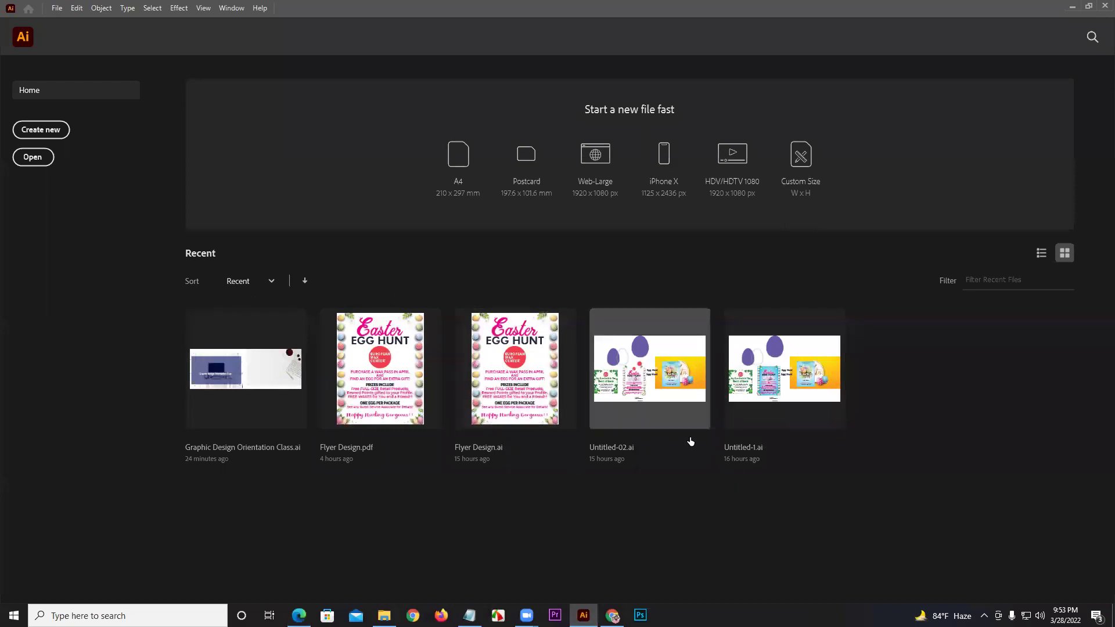
click(764, 400)
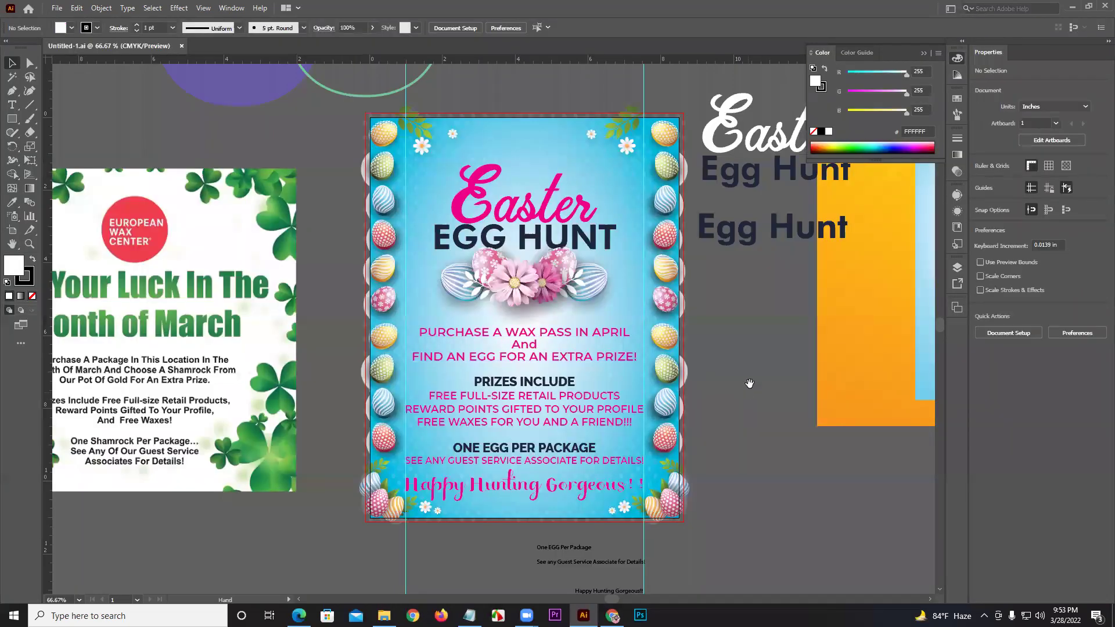
scroll(668, 366, down, 1)
scroll(592, 299, up, 1)
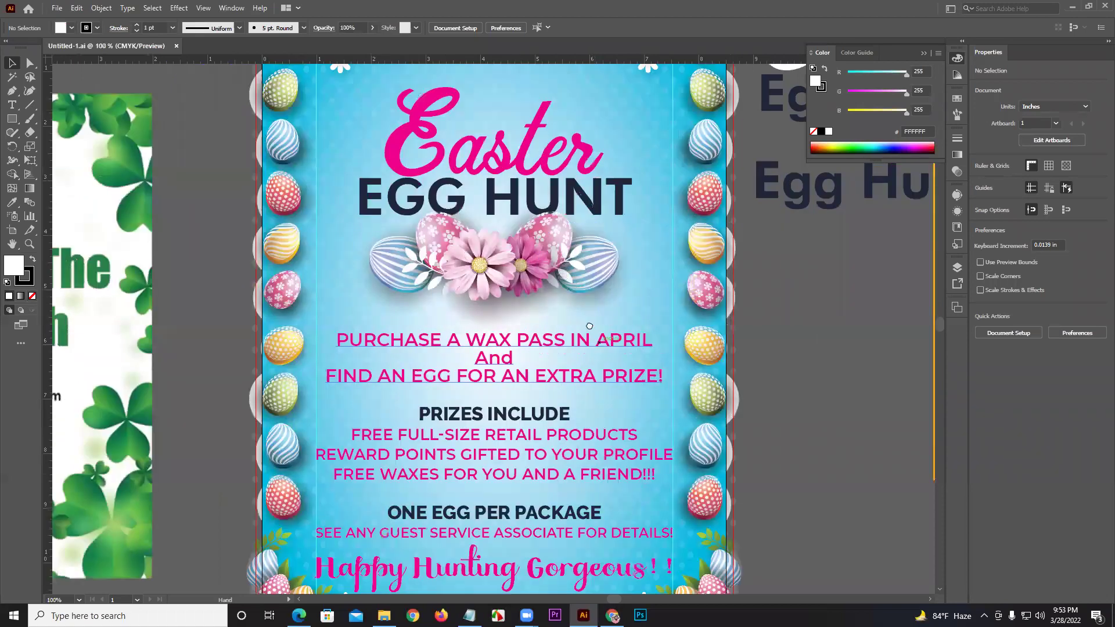
scroll(596, 313, down, 1)
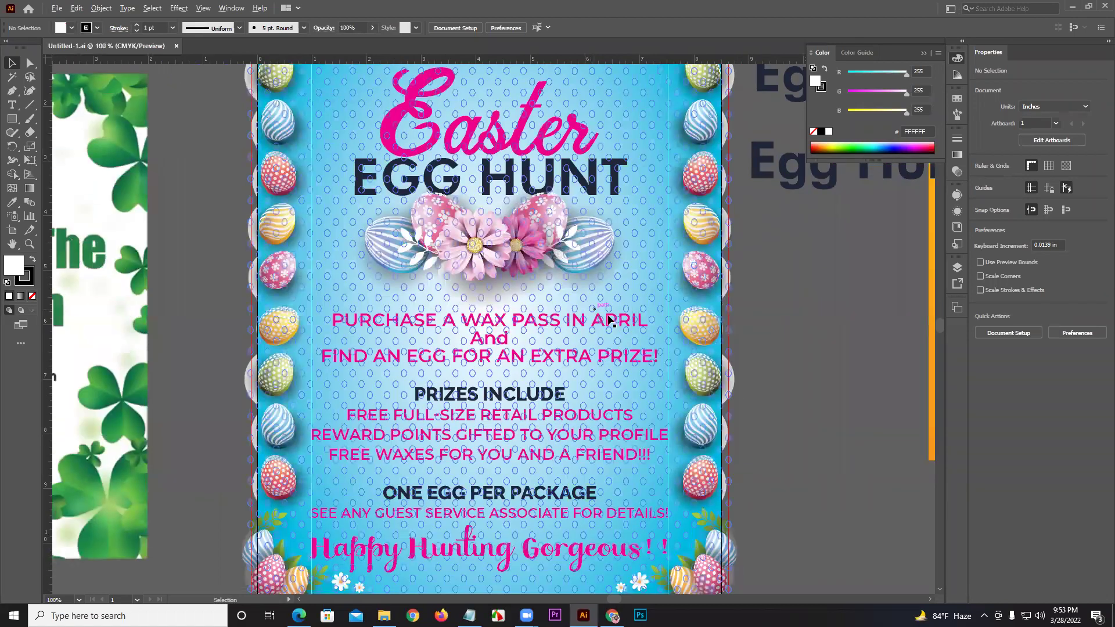
scroll(595, 314, down, 1)
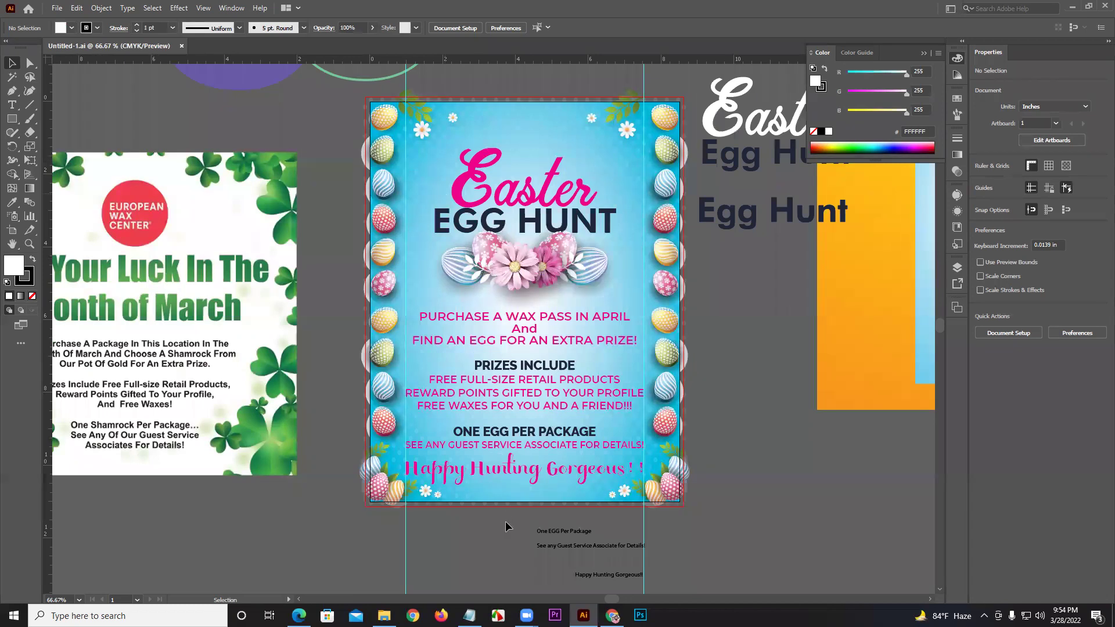
Delete the loose text below the flyer and draw an 8.5239 × 11 in rectangle covering it.
drag(690, 544, 580, 581)
key(Delete)
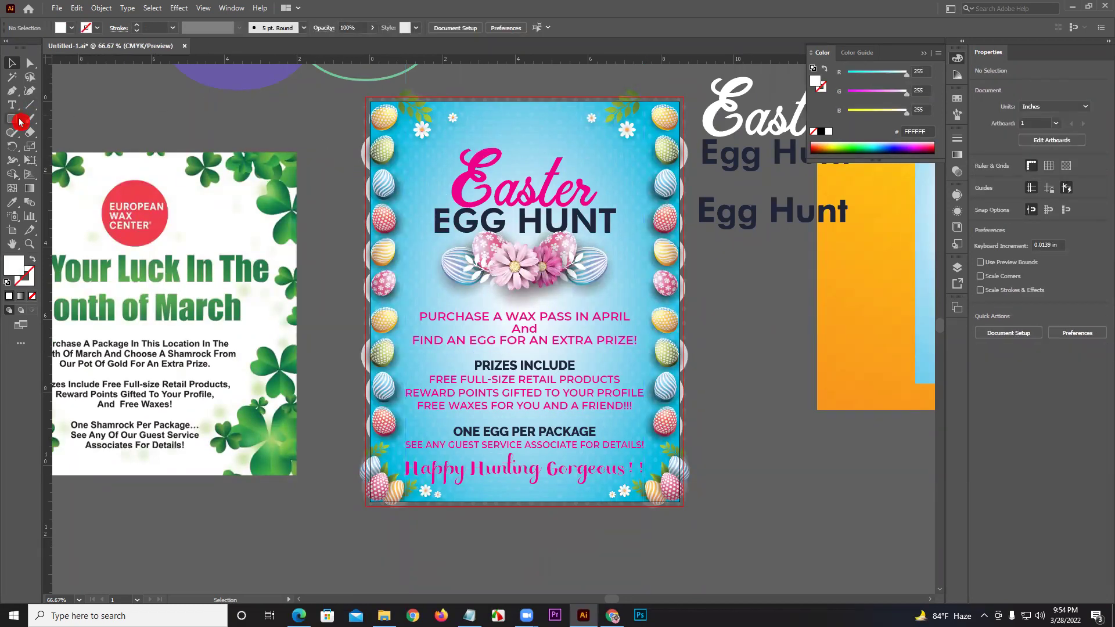
click(12, 119)
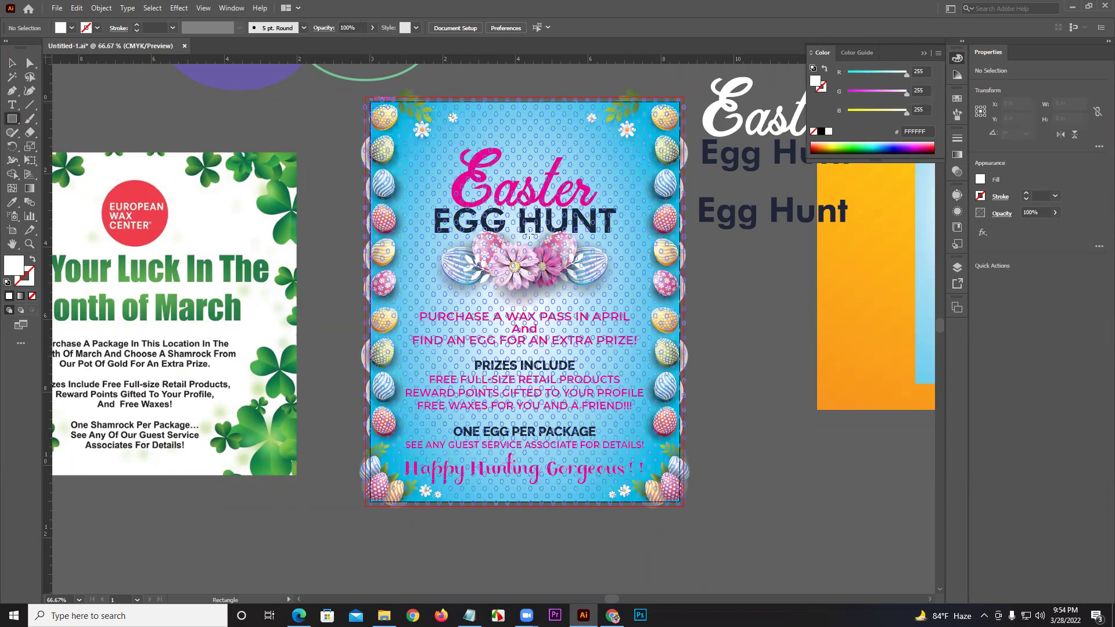
drag(370, 102, 673, 503)
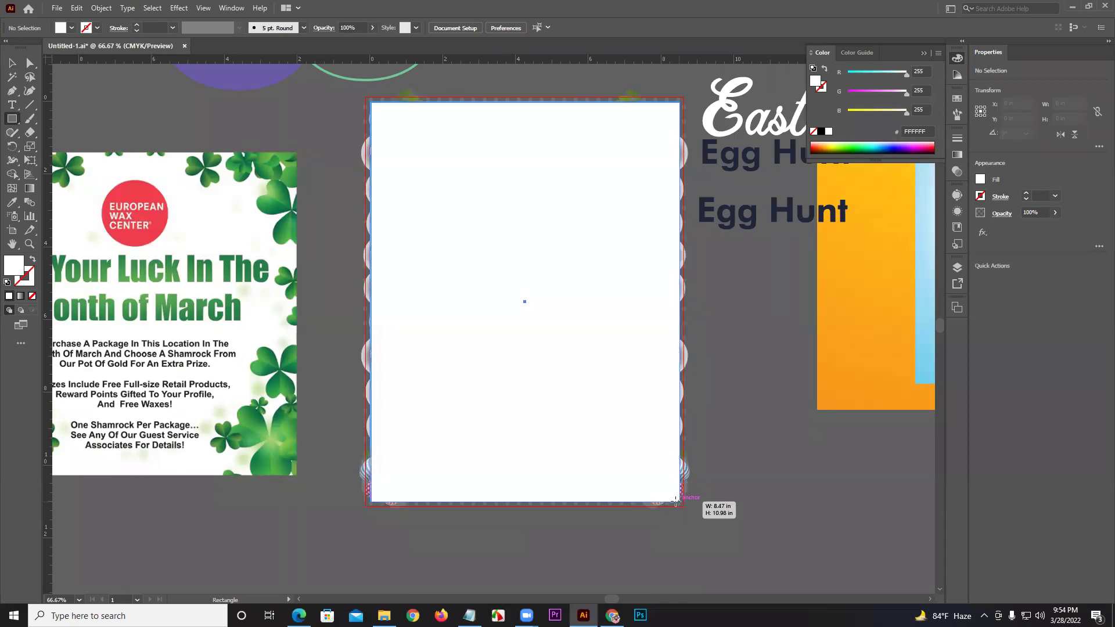
drag(674, 501, 679, 502)
alt+scroll(532, 78, up, 4)
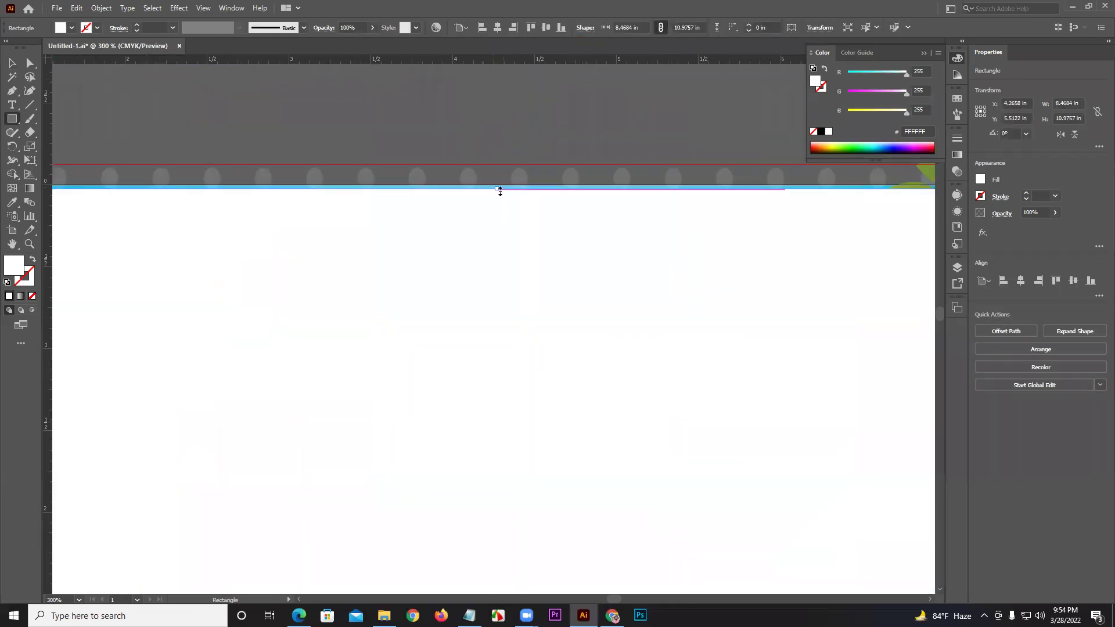
drag(498, 190, 498, 186)
alt+scroll(498, 186, down, 3)
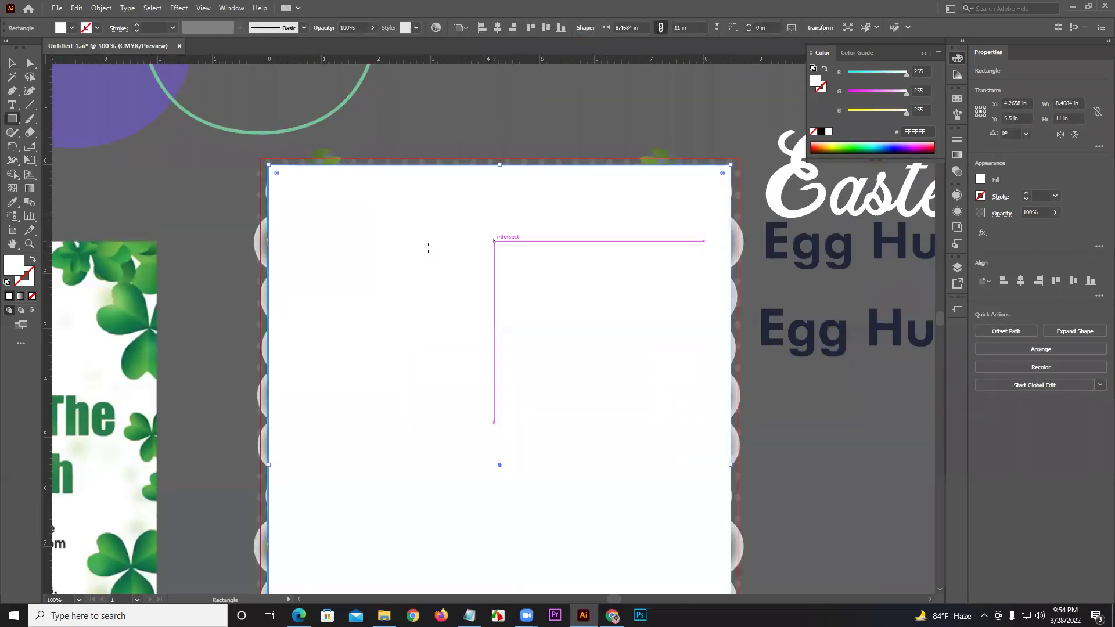
drag(272, 599, 265, 466)
Select the Easter artwork with the rectangle and apply Make Clipping Mask.
click(12, 63)
alt+scroll(150, 165, down, 1)
scroll(363, 231, left, 2)
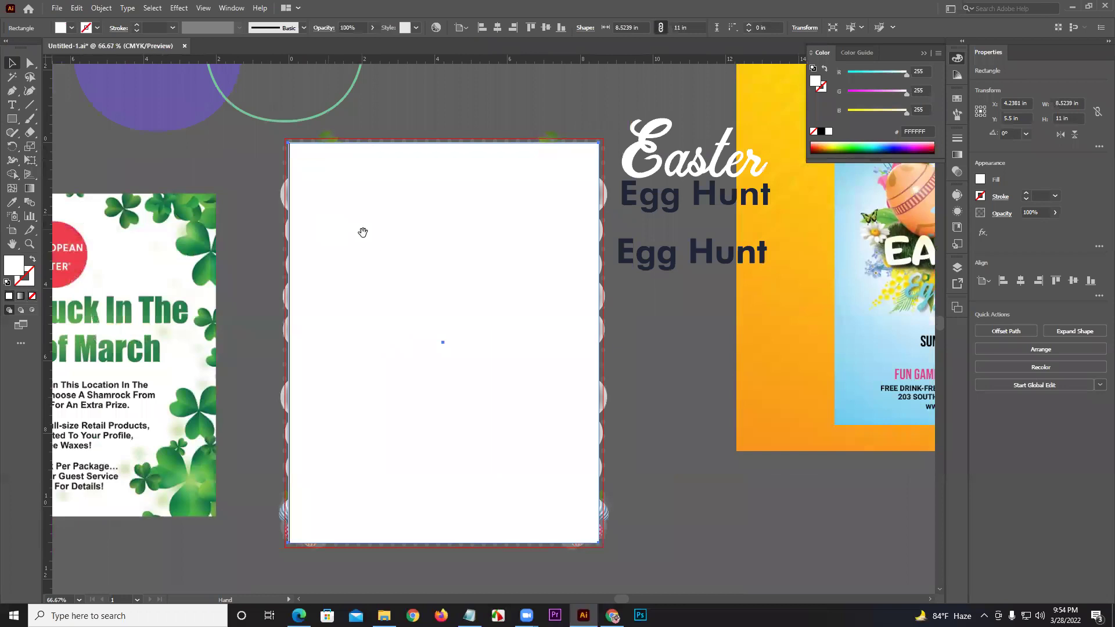
scroll(395, 267, left, 1)
drag(428, 303, 581, 439)
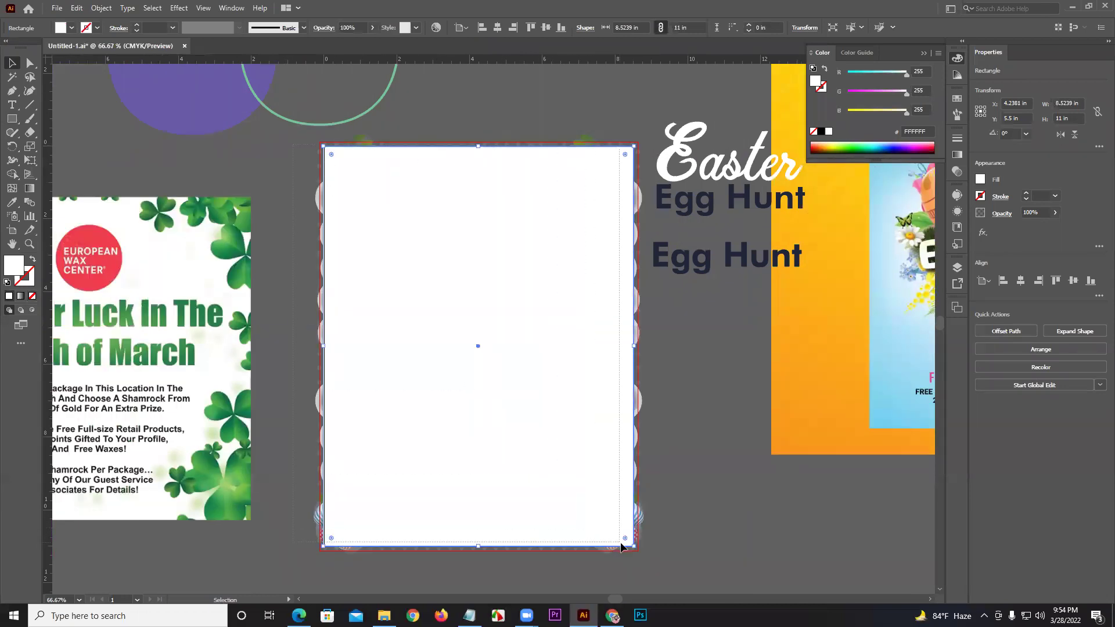
right_click(570, 377)
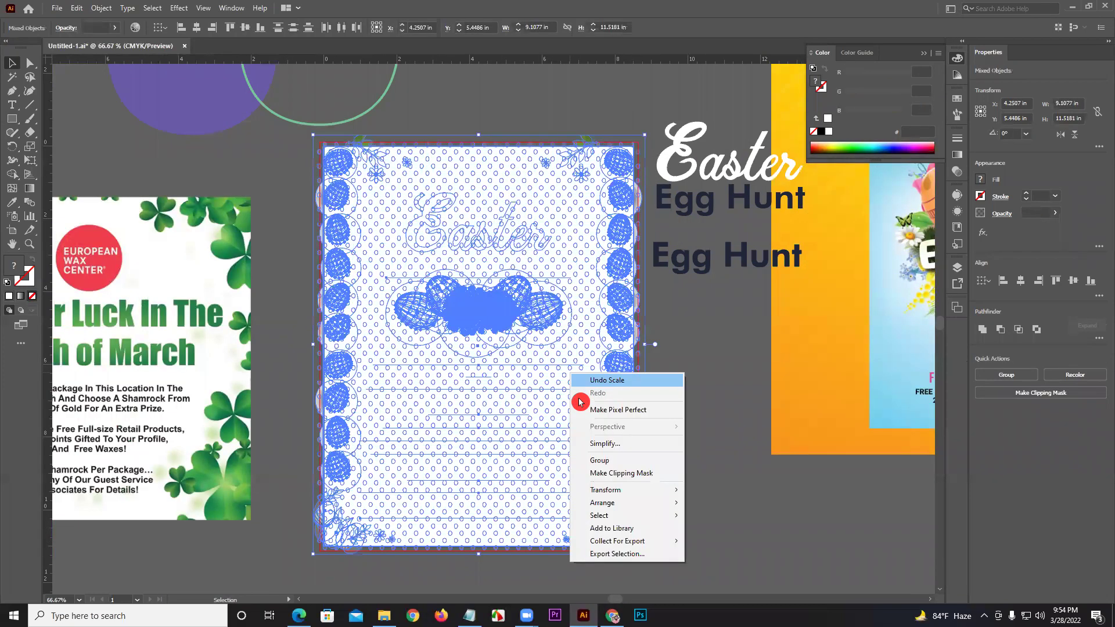
click(603, 475)
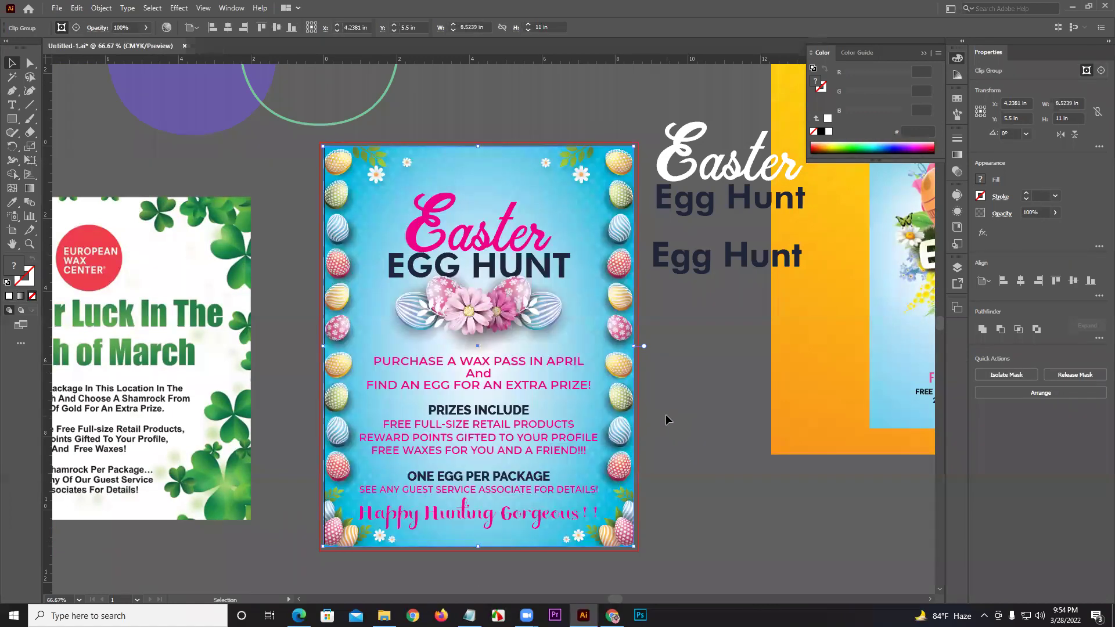
Deselect the clipped flyer and nudge the March shamrock image slightly up.
click(290, 340)
scroll(288, 314, left, 3)
scroll(288, 298, left, 2)
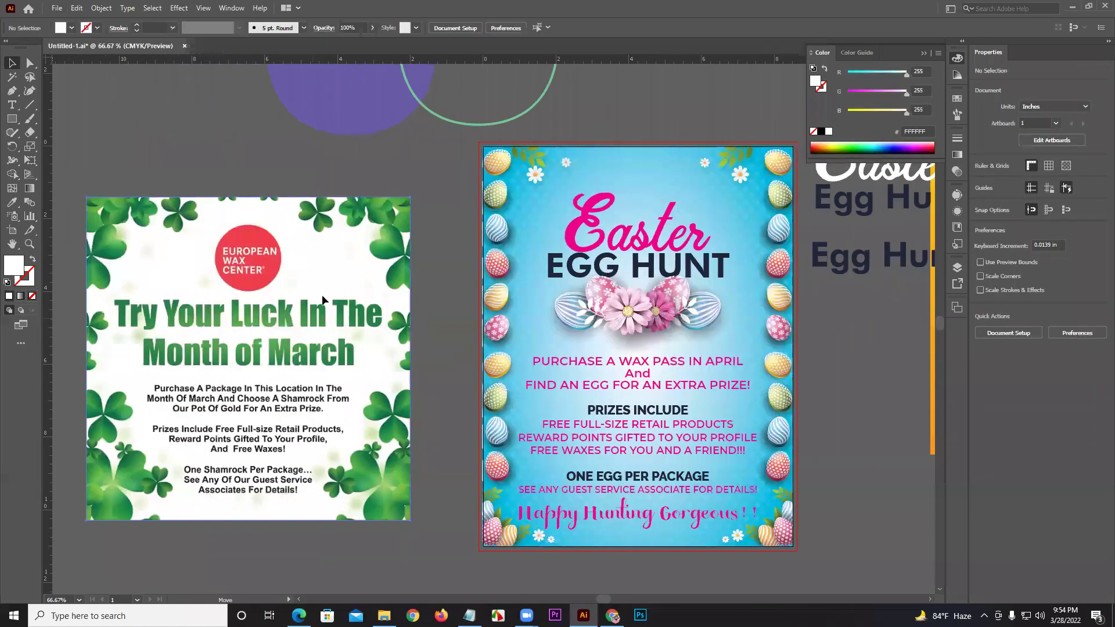
drag(321, 294, 333, 268)
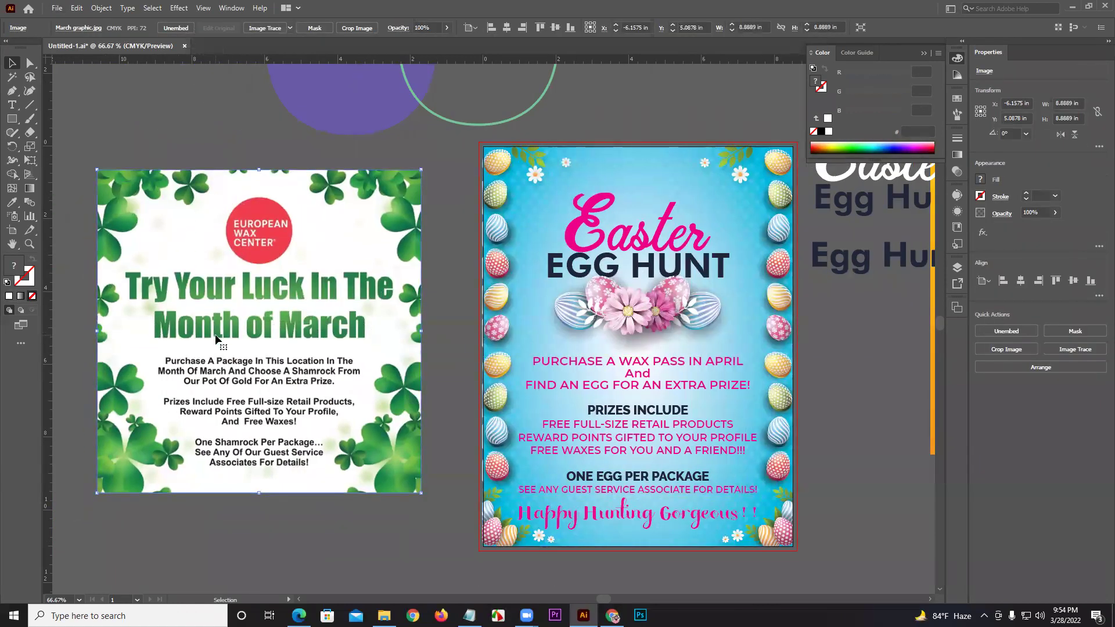
scroll(557, 444, right, 2)
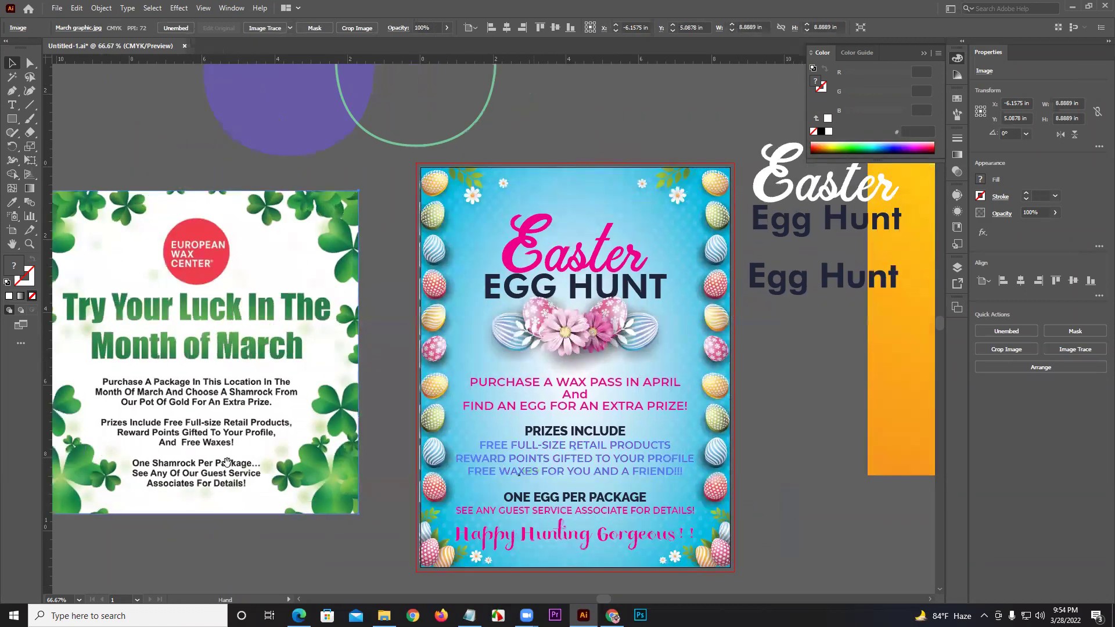
scroll(575, 438, right, 10)
scroll(575, 439, up, 1)
scroll(642, 347, right, 1)
scroll(650, 341, up, 1)
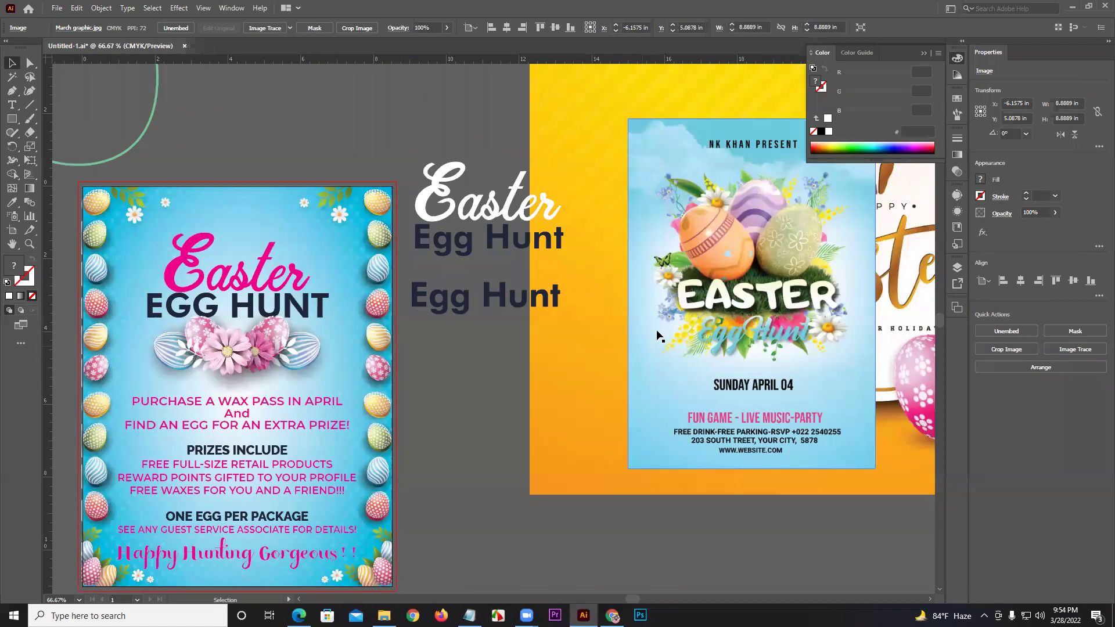
scroll(561, 381, left, 1)
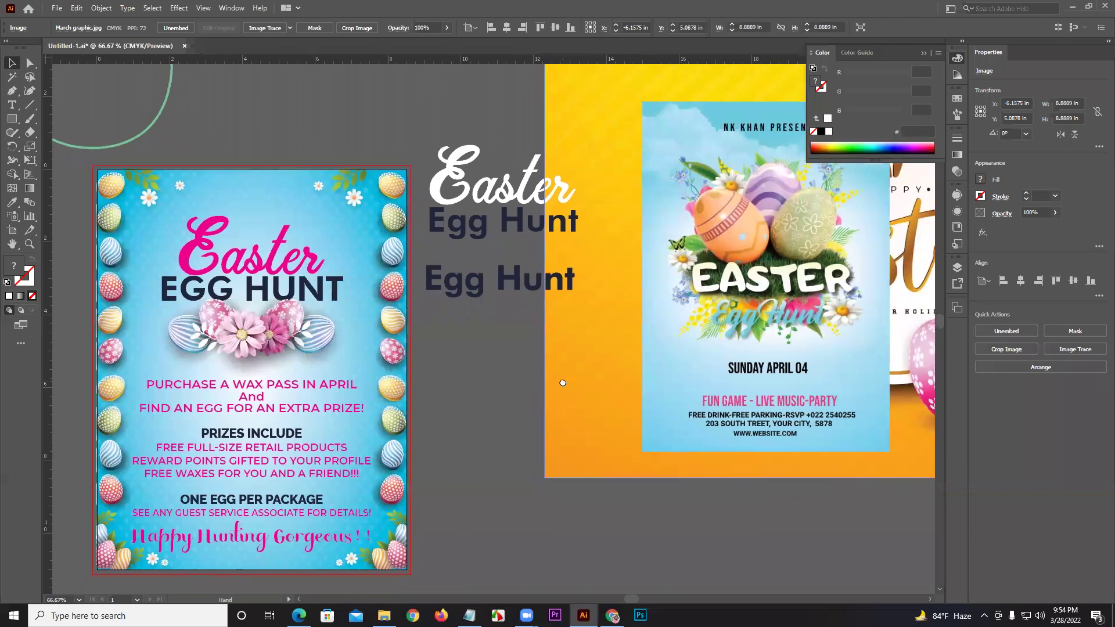
scroll(581, 384, left, 1)
Select the Easter flyer image, try repositioning it, and drop it back in place.
drag(773, 328, 768, 332)
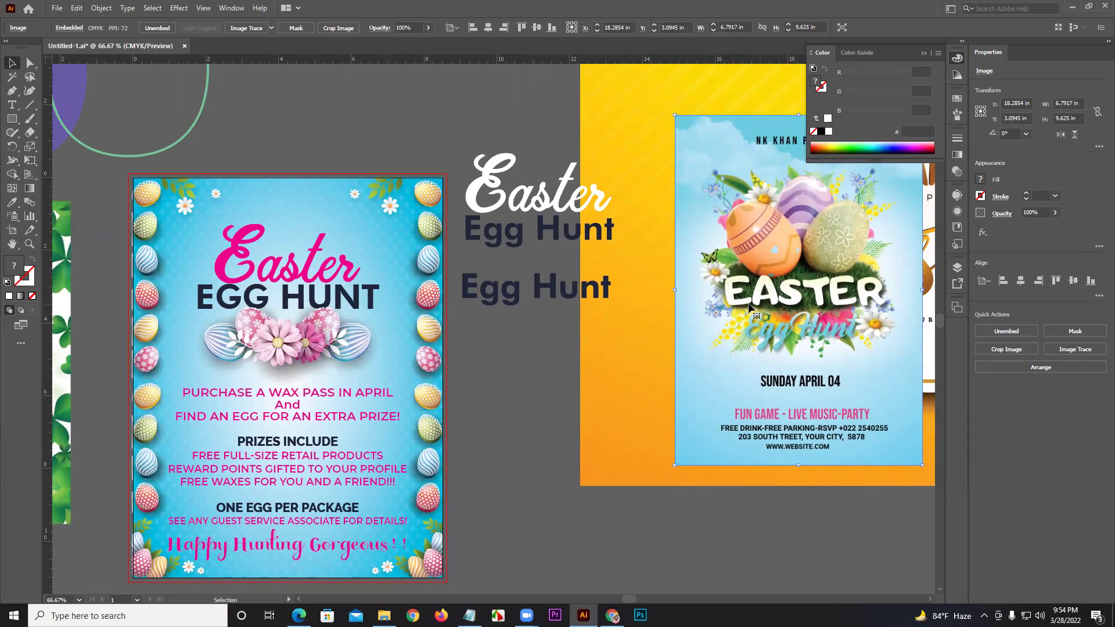
drag(505, 368, 643, 348)
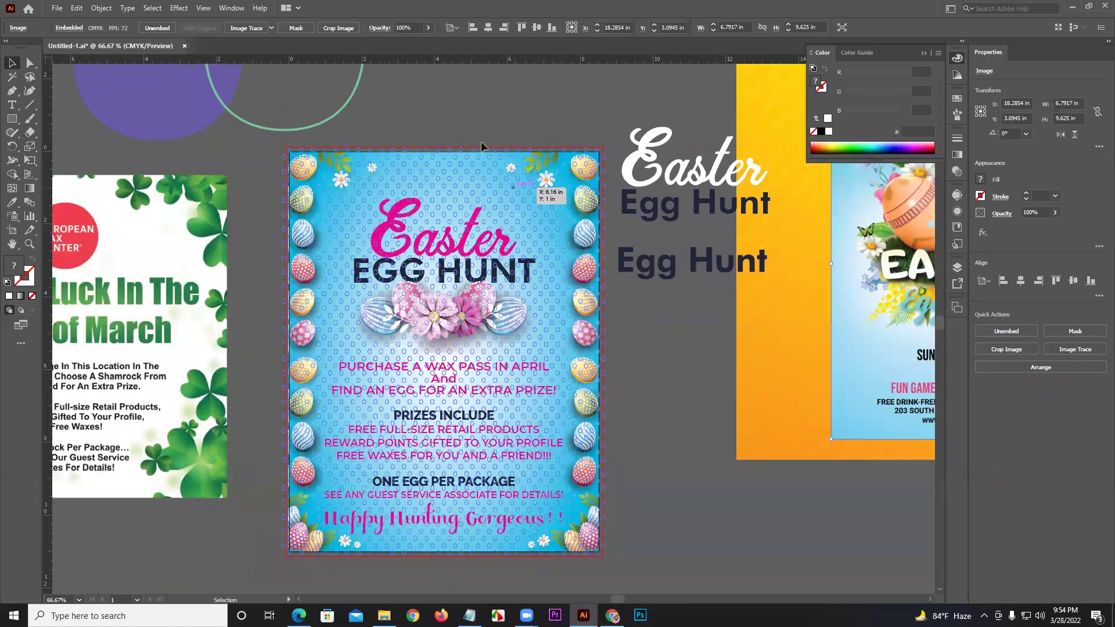
drag(613, 346, 651, 319)
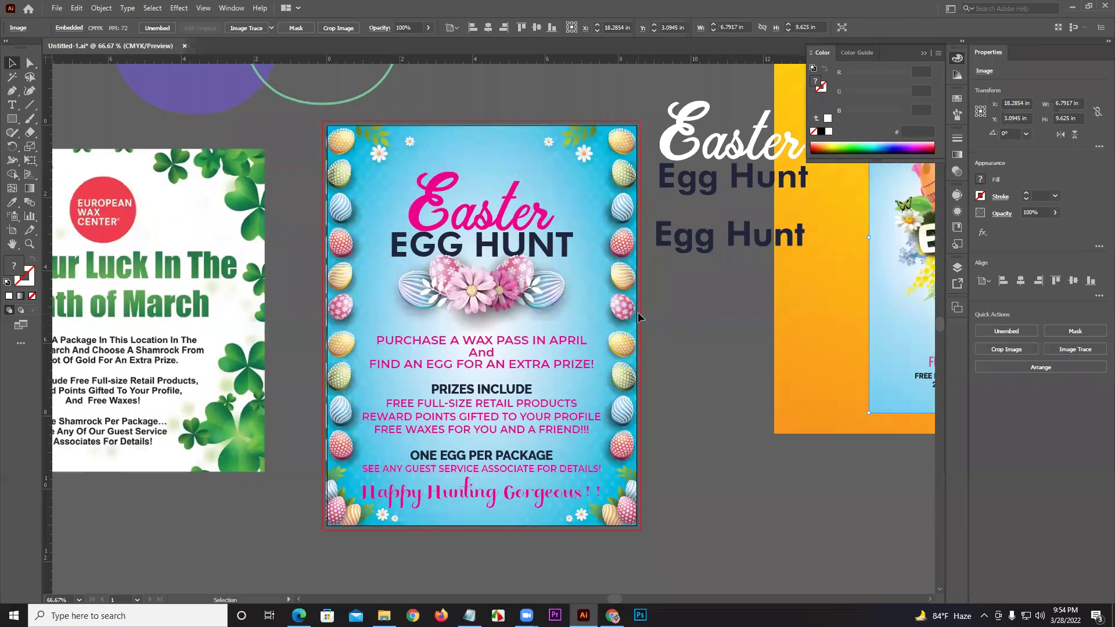
drag(355, 304, 349, 308)
drag(363, 373, 413, 376)
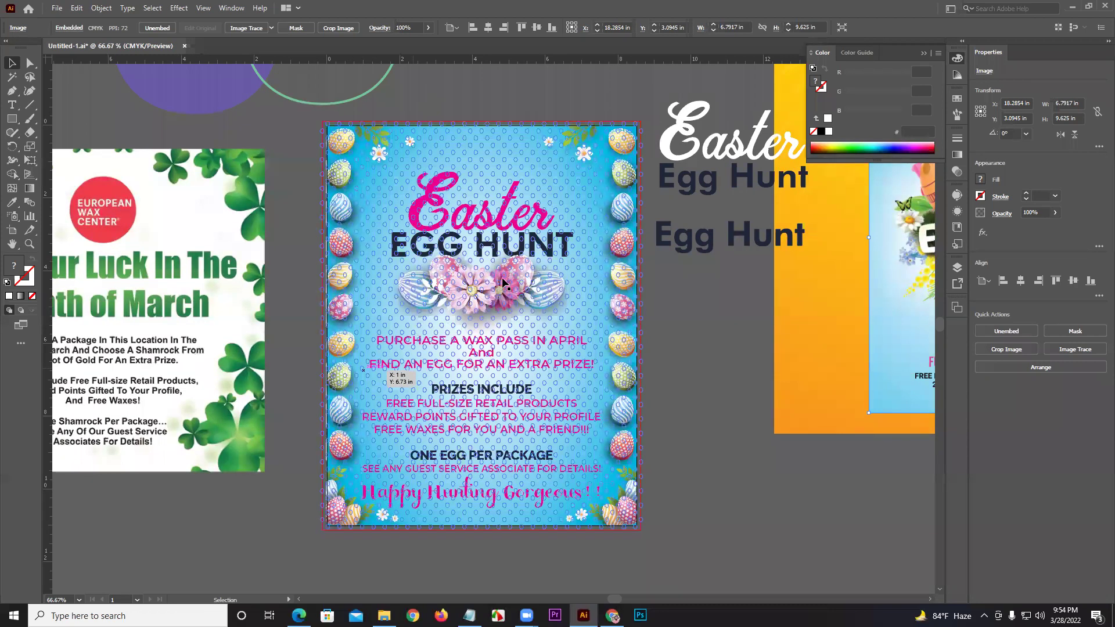
drag(327, 243, 326, 244)
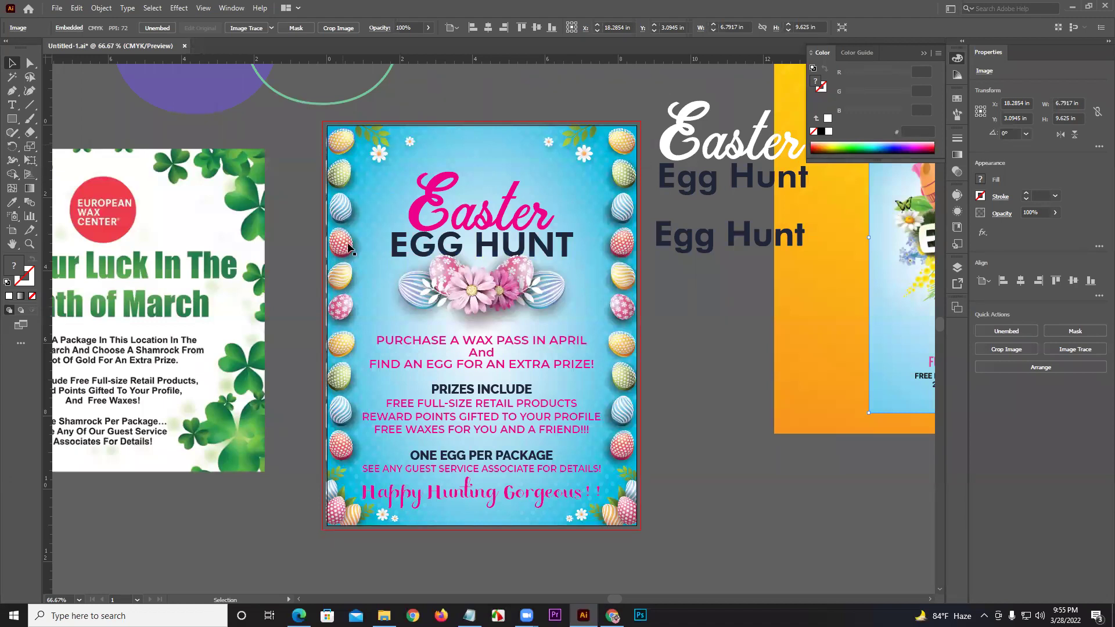
scroll(347, 300, up, 2)
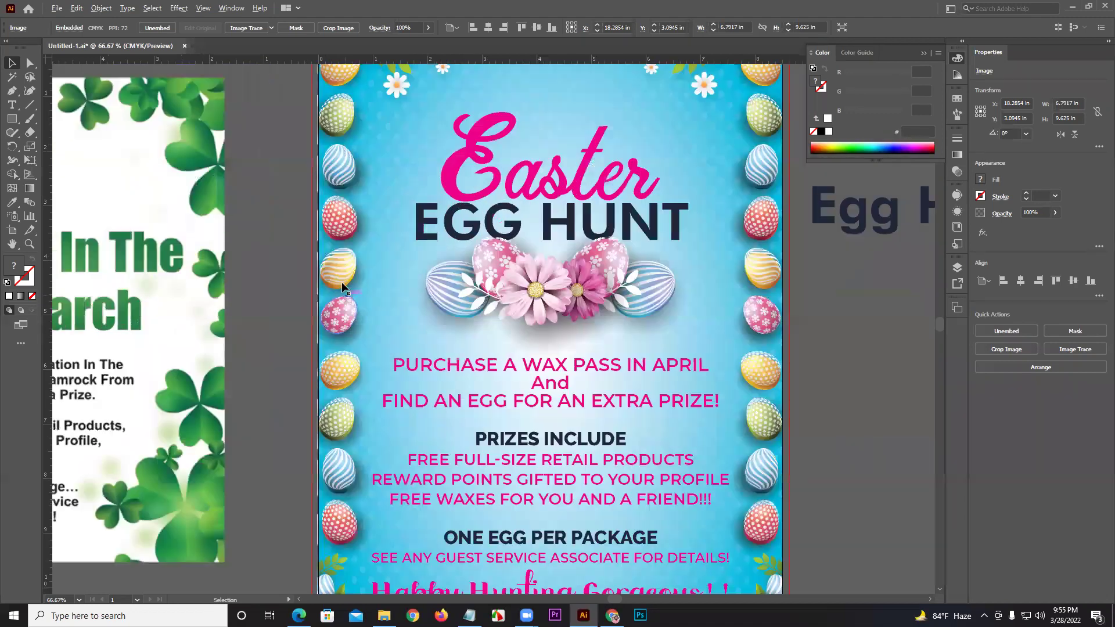
scroll(343, 286, up, 4)
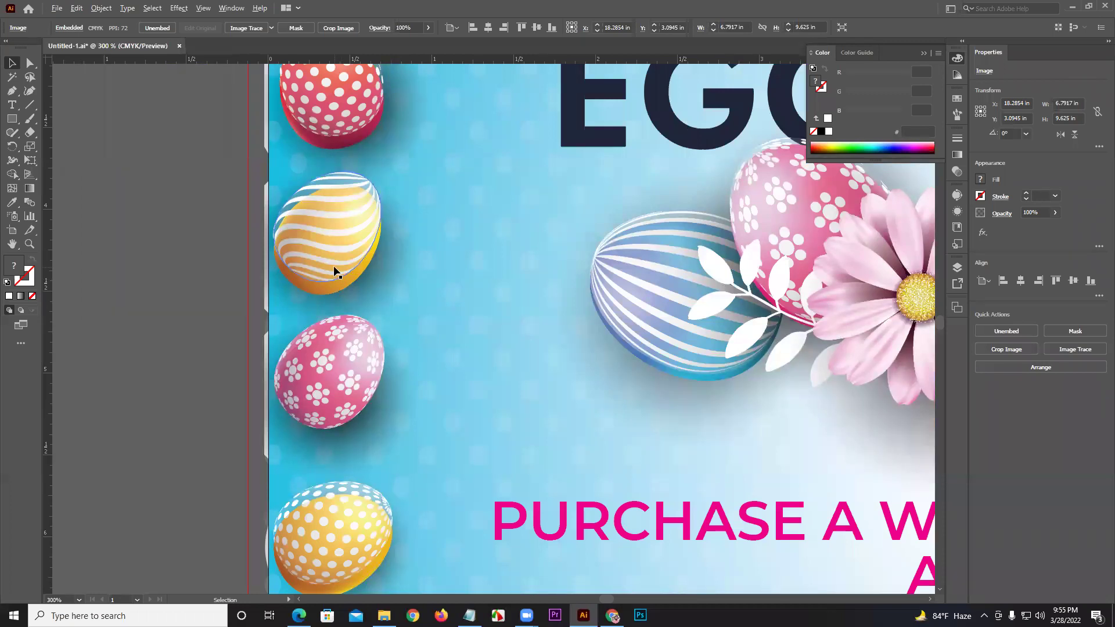
scroll(335, 270, down, 3)
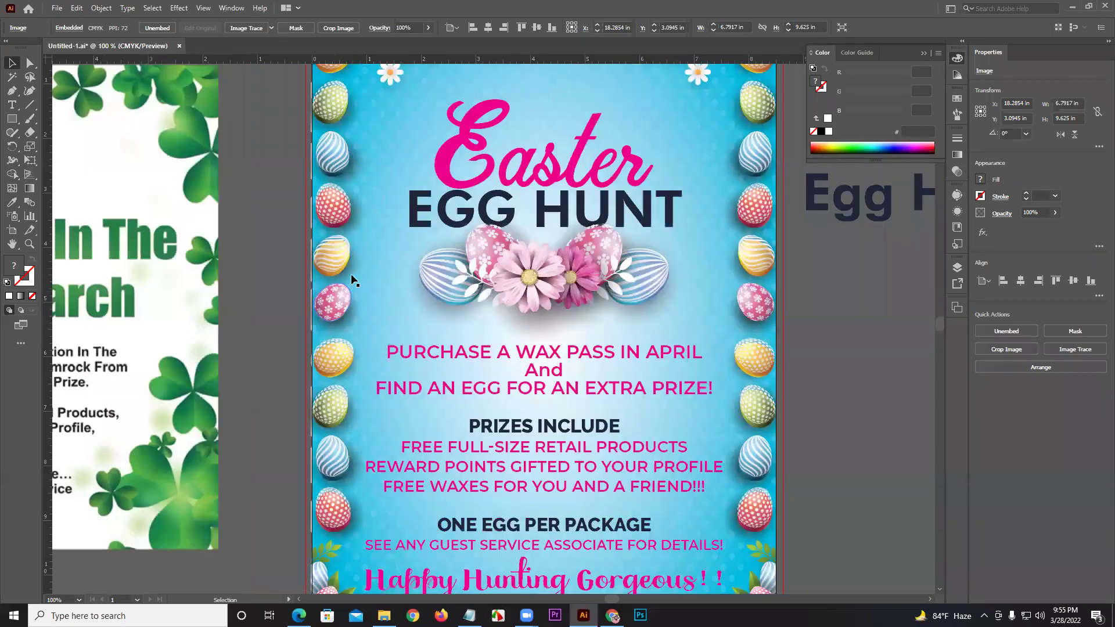
scroll(351, 273, down, 1)
drag(394, 281, 423, 282)
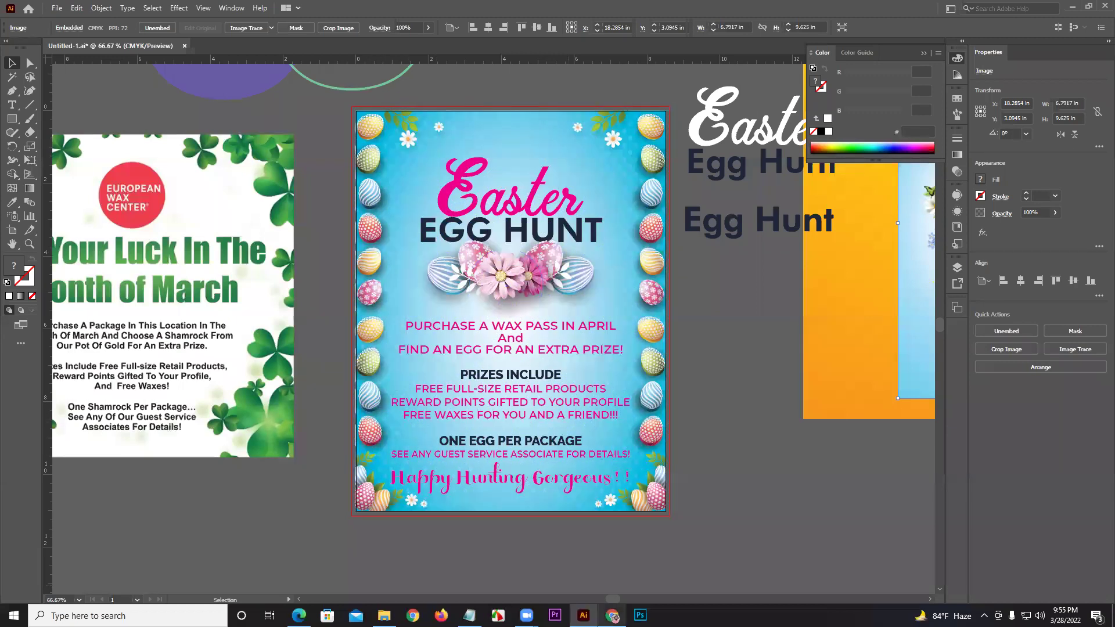
Search Google for Freepik in a new Chrome tab and open the freepik.com home page.
mouse_move(613, 616)
click(604, 554)
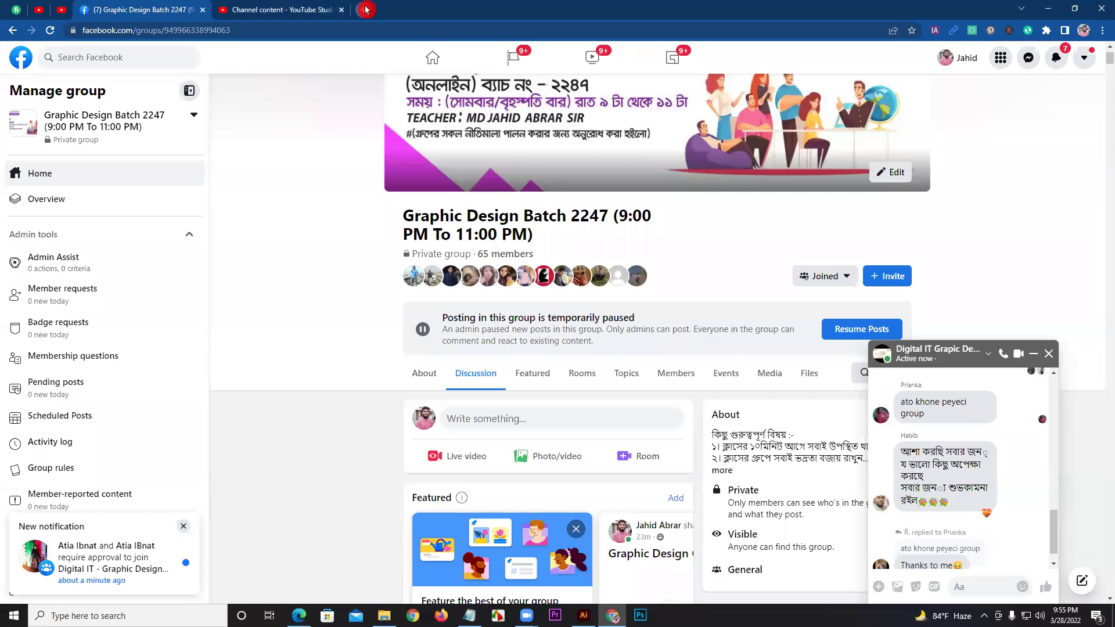
click(366, 9)
text(free)
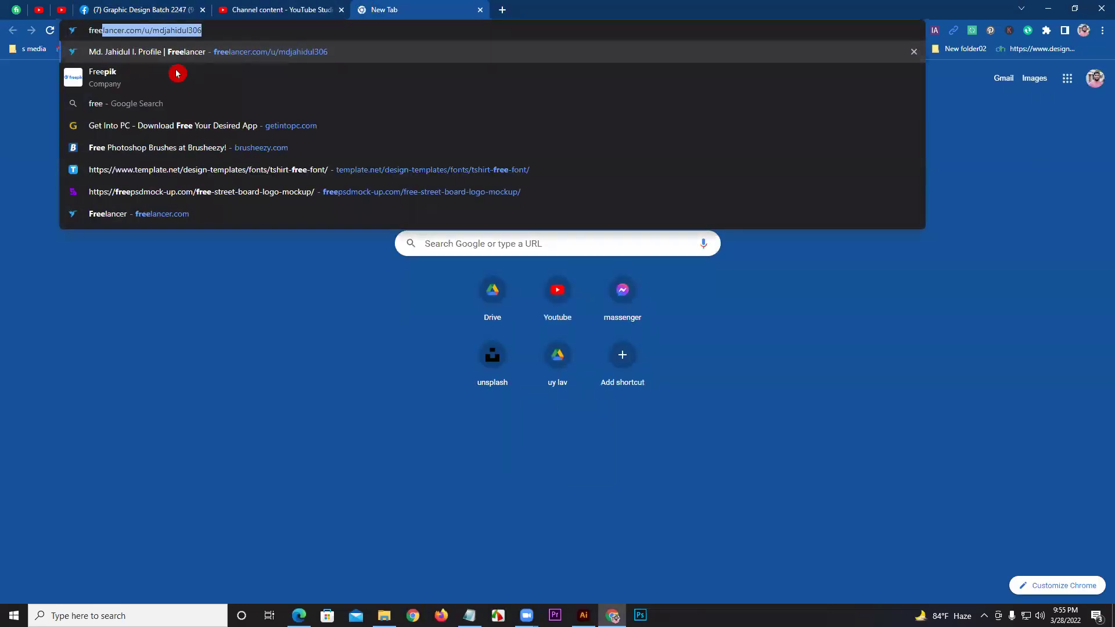
click(177, 73)
click(246, 172)
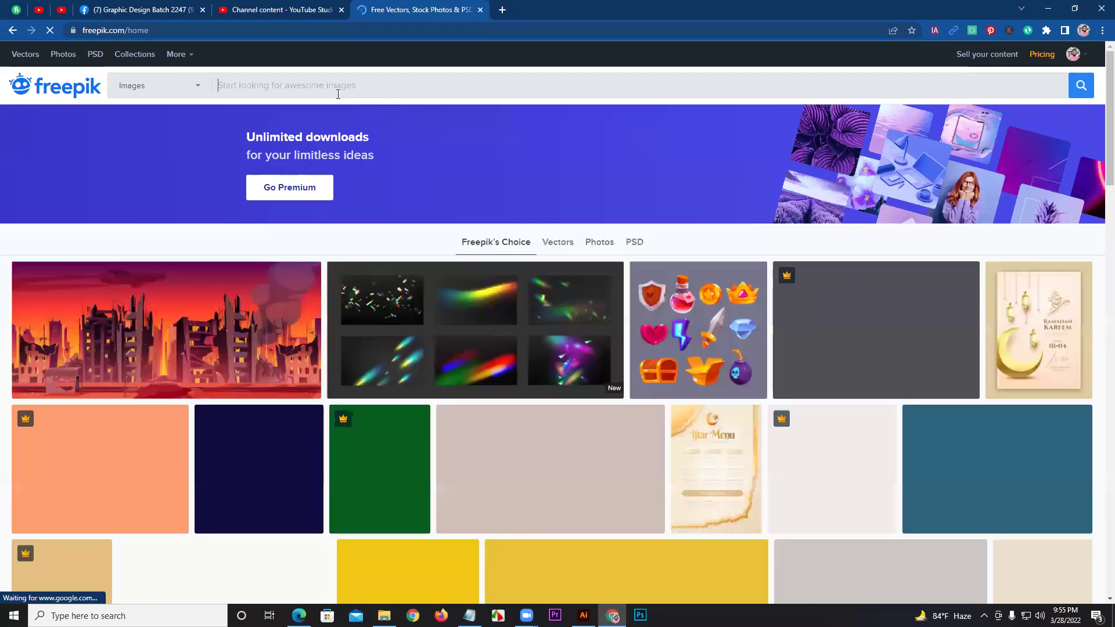
click(583, 615)
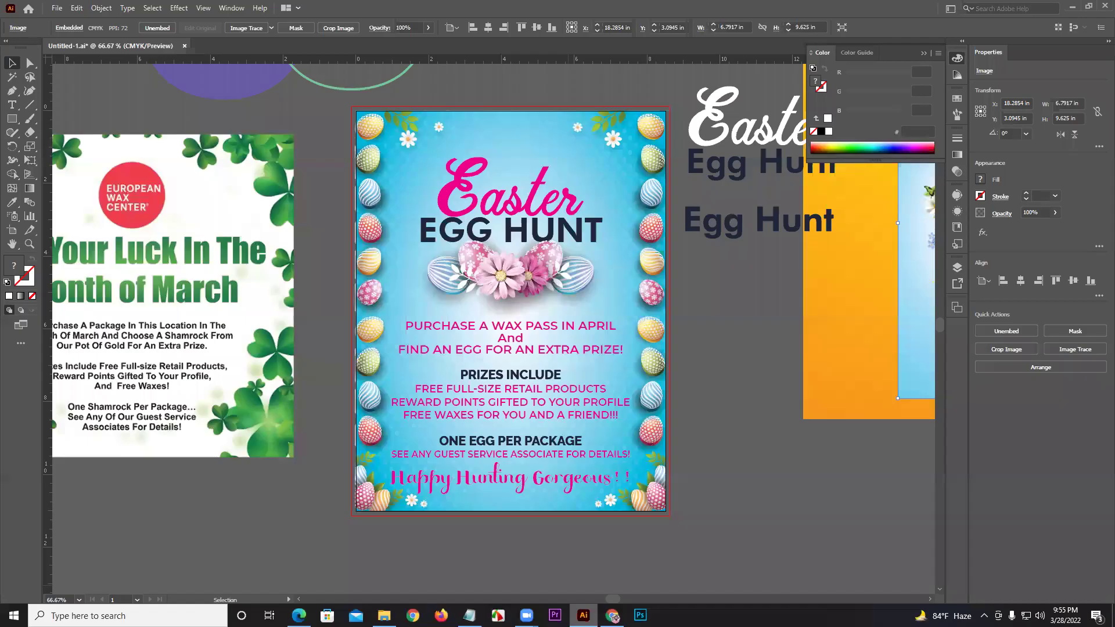
key(alt+Tab)
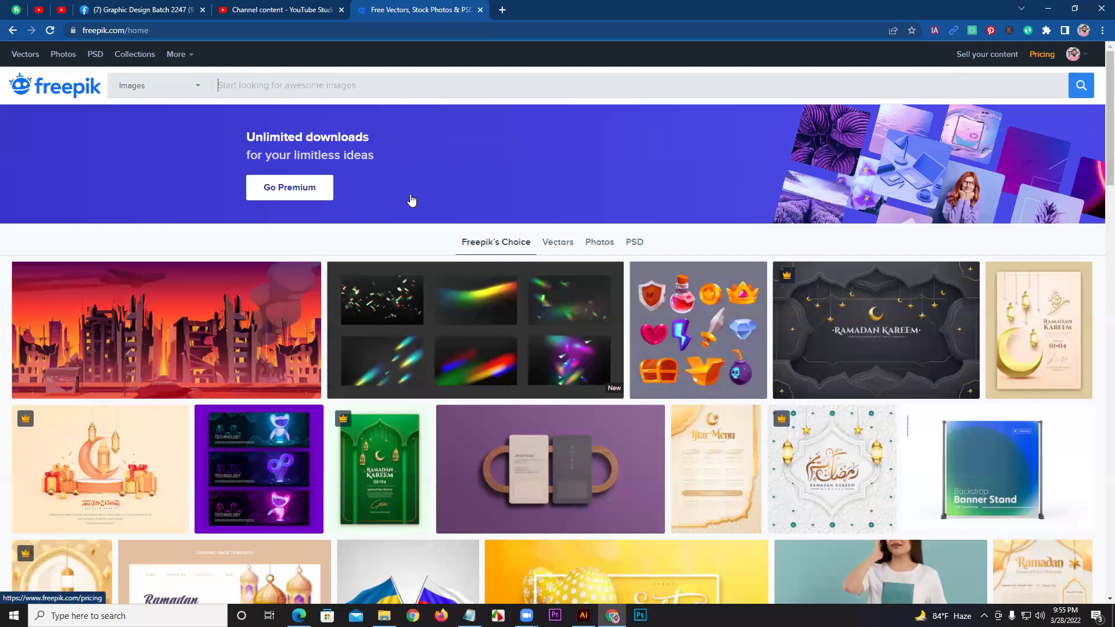
Open several Ramadan Kareem designs from the Freepik results in new tabs.
right_click(1042, 318)
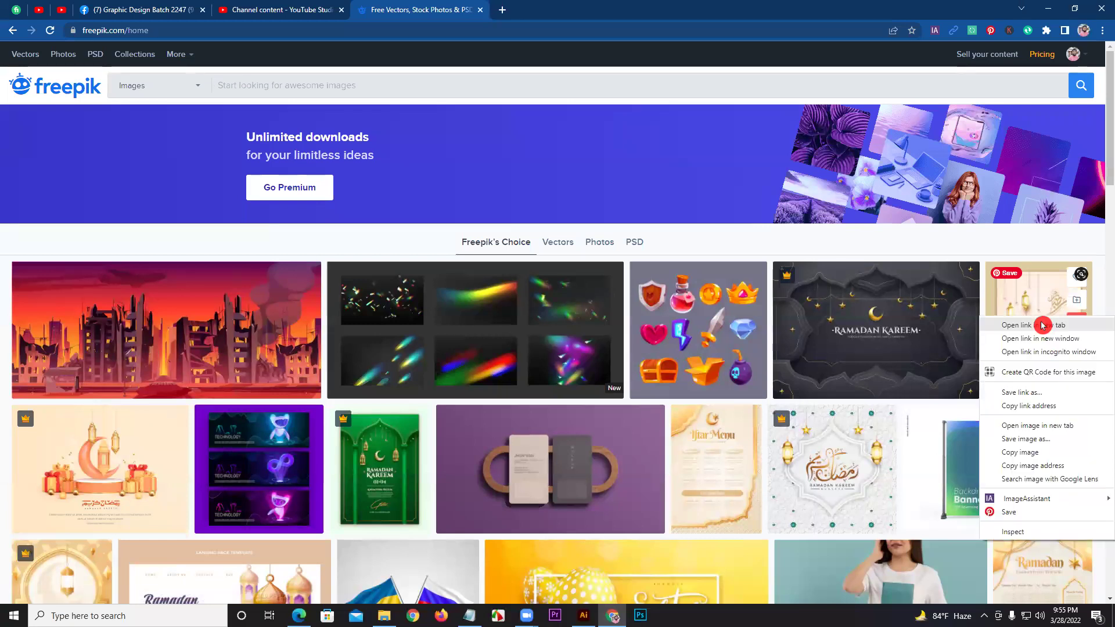
click(1042, 325)
scroll(893, 297, down, 1)
scroll(845, 345, down, 1)
middle_click(846, 346)
scroll(175, 244, down, 1)
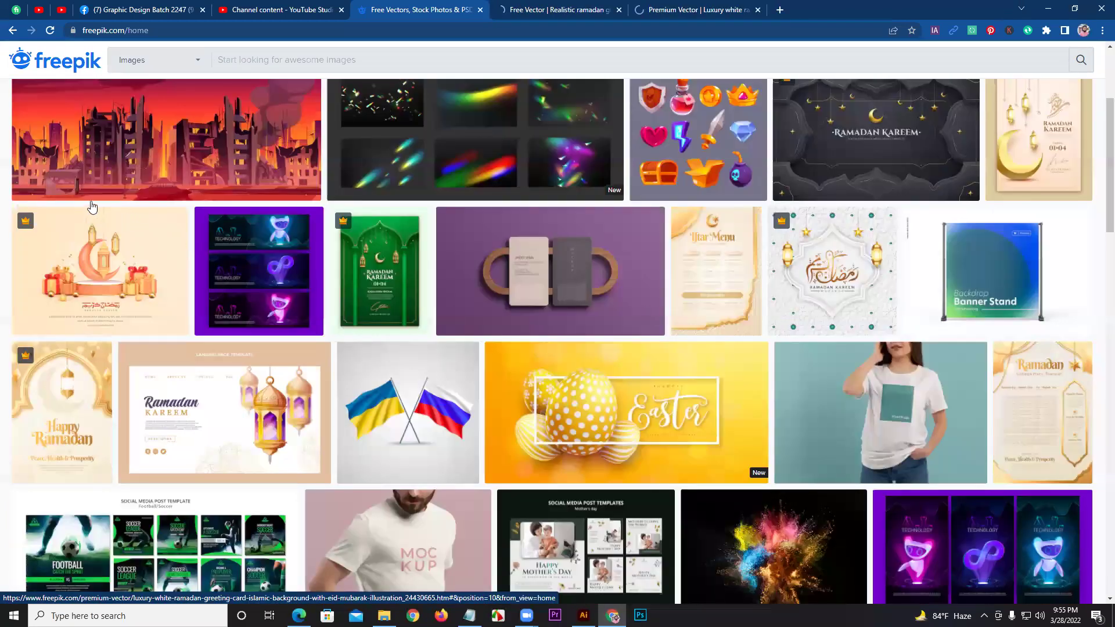
scroll(93, 206, down, 2)
middle_click(104, 189)
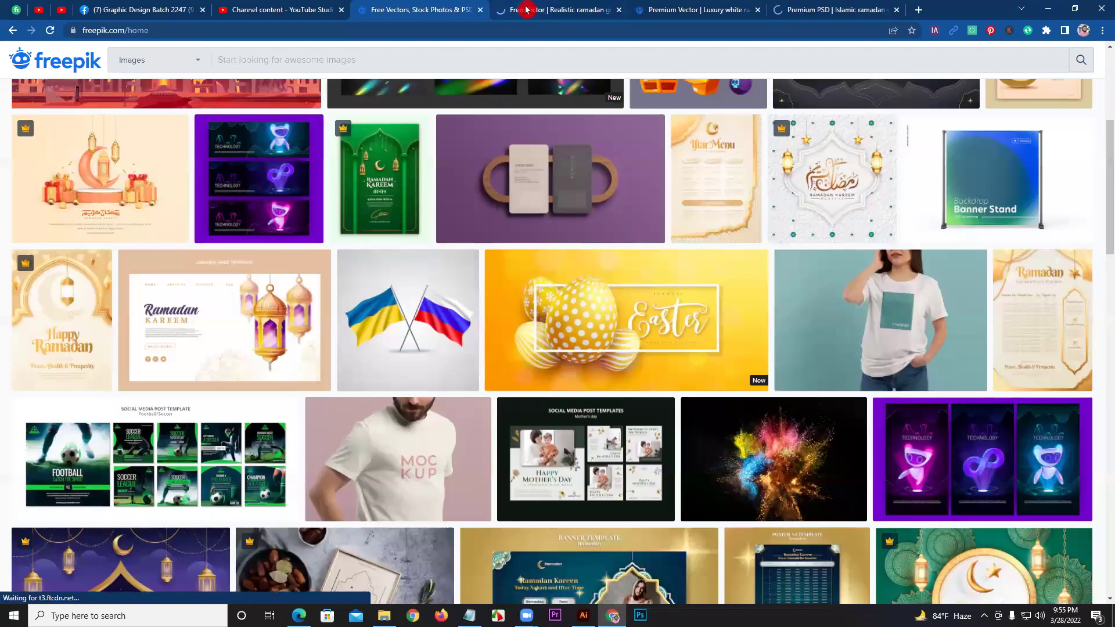
Browse the luxury white Ramadan card author's 224-image portfolio down to Next page and back.
click(524, 9)
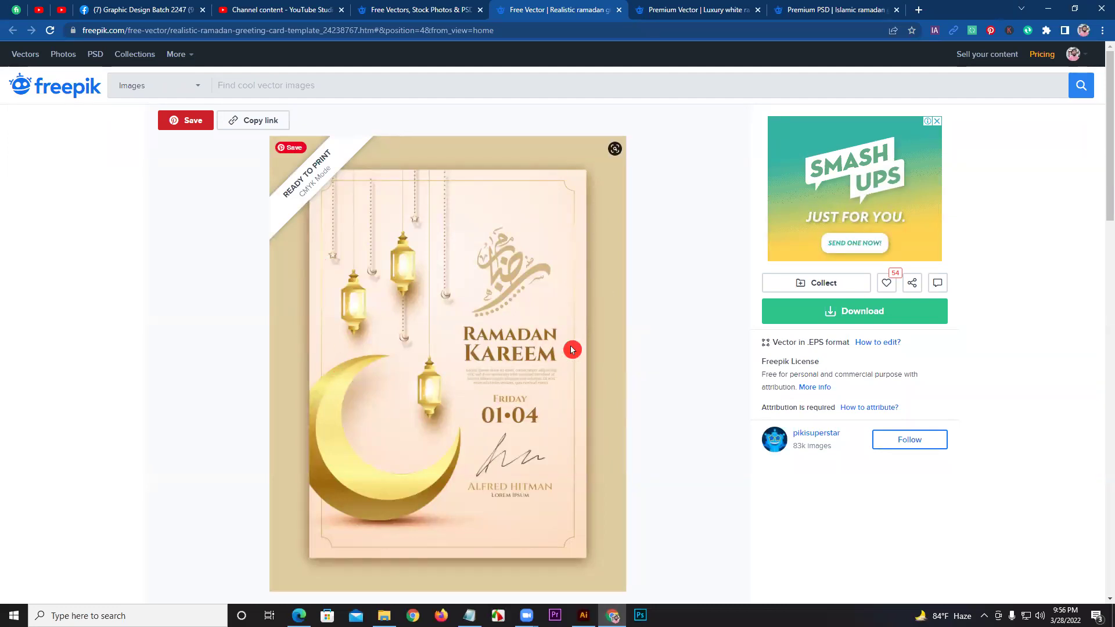
mouse_move(448, 364)
click(666, 9)
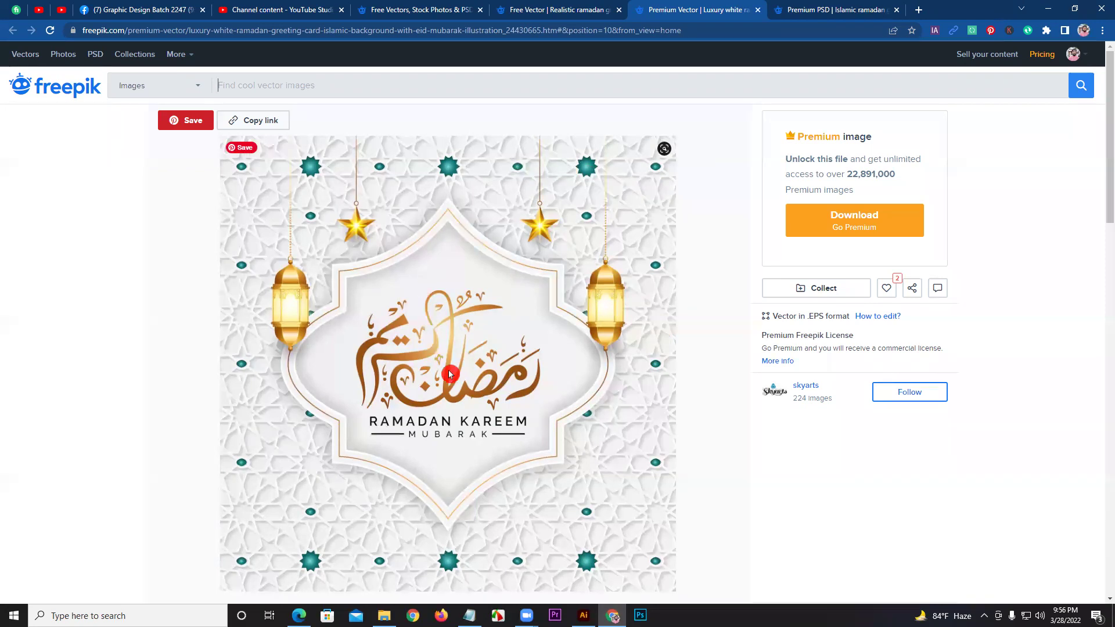
click(805, 387)
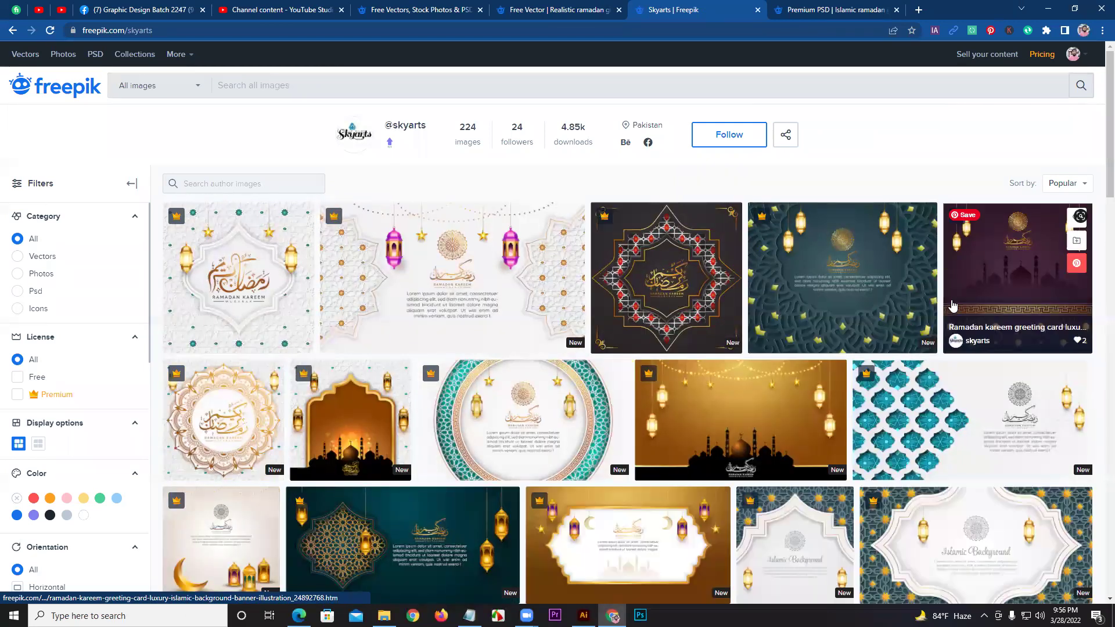
scroll(944, 340, down, 5)
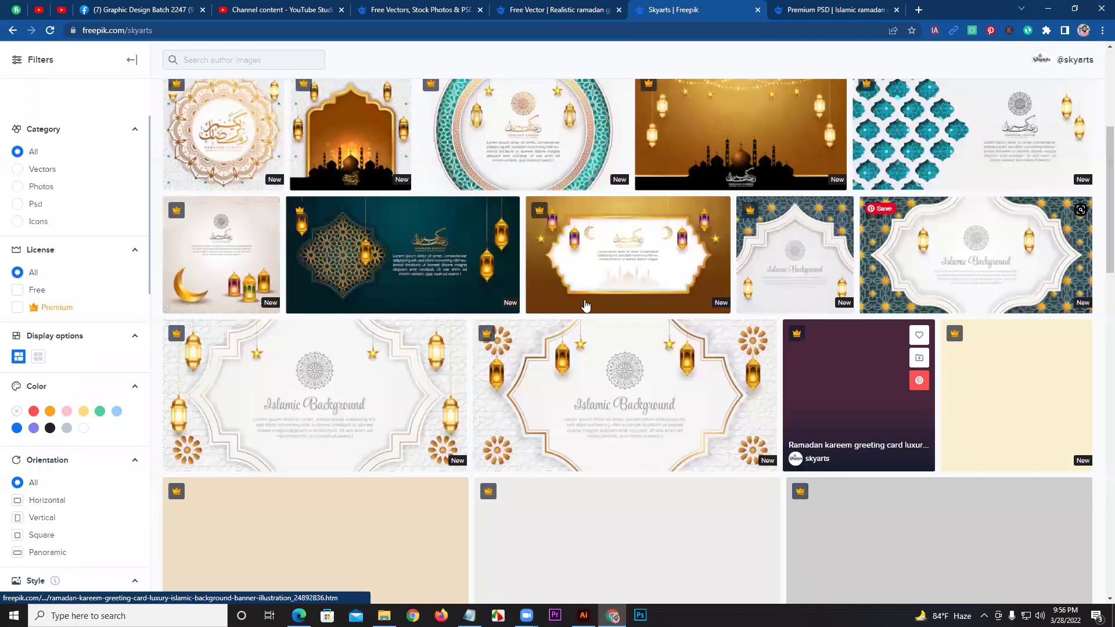
scroll(585, 306, down, 5)
scroll(585, 303, down, 5)
scroll(585, 300, down, 5)
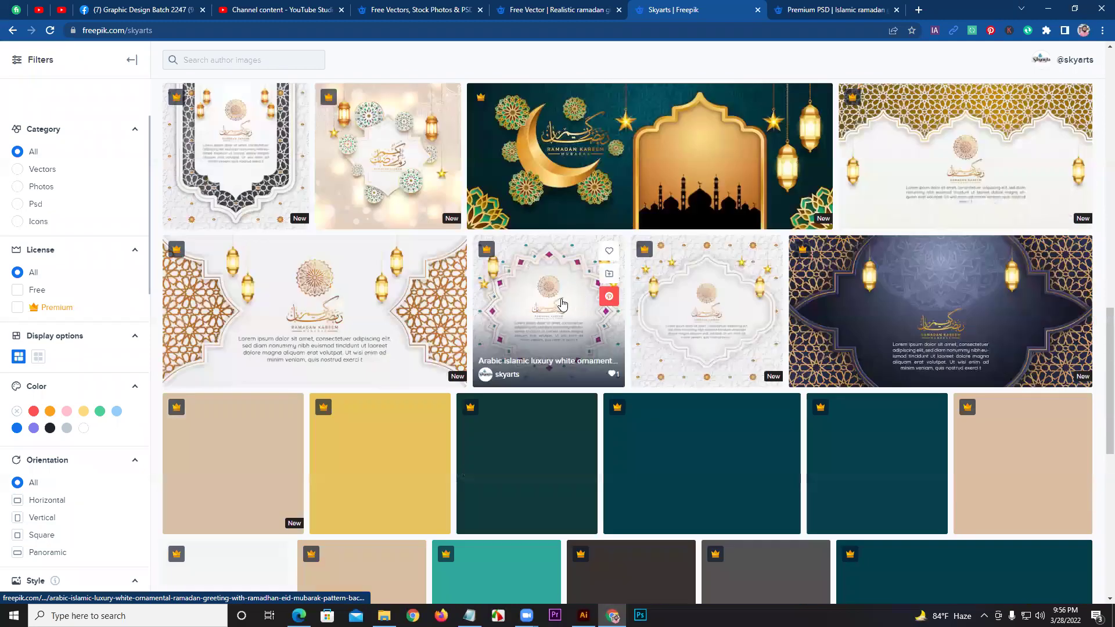
scroll(561, 304, down, 1)
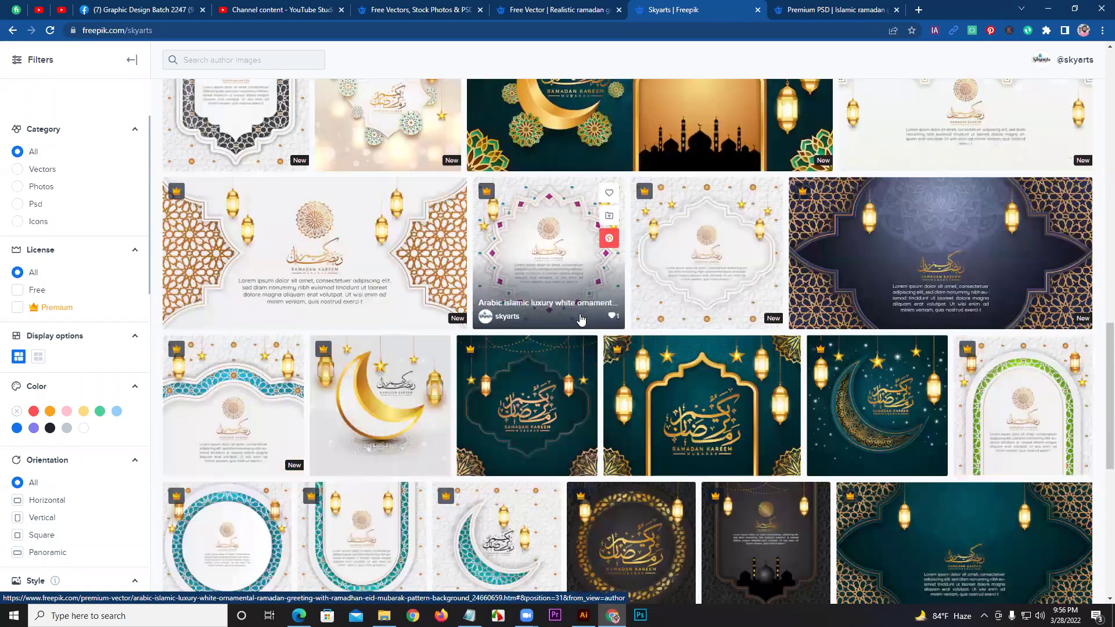
drag(1104, 381, 1105, 454)
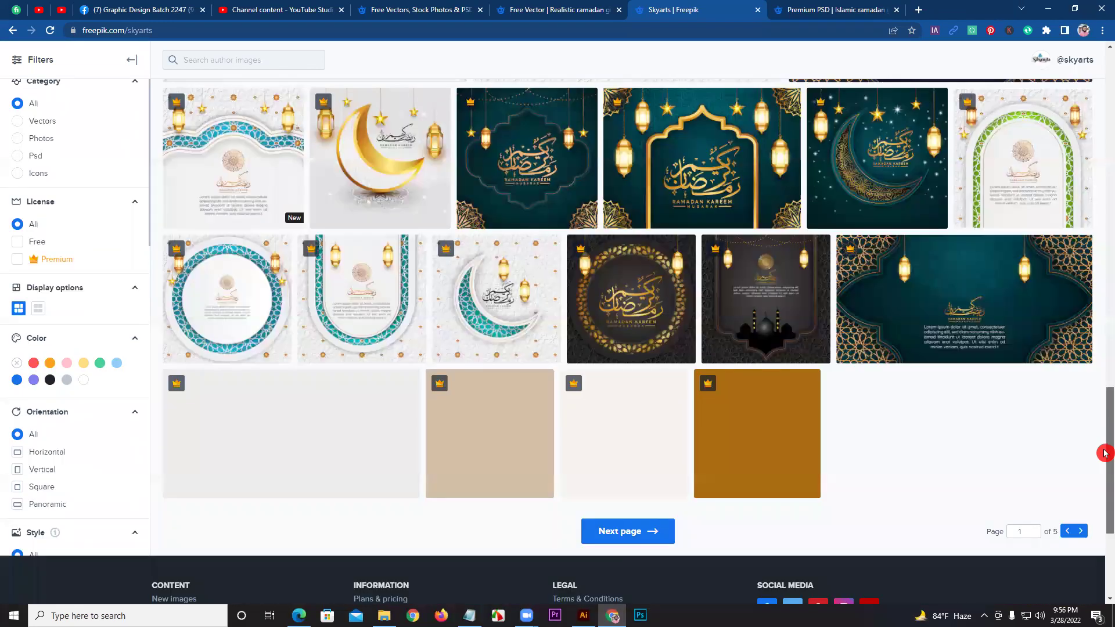
scroll(1106, 454, down, 1)
drag(1105, 453, 1103, 58)
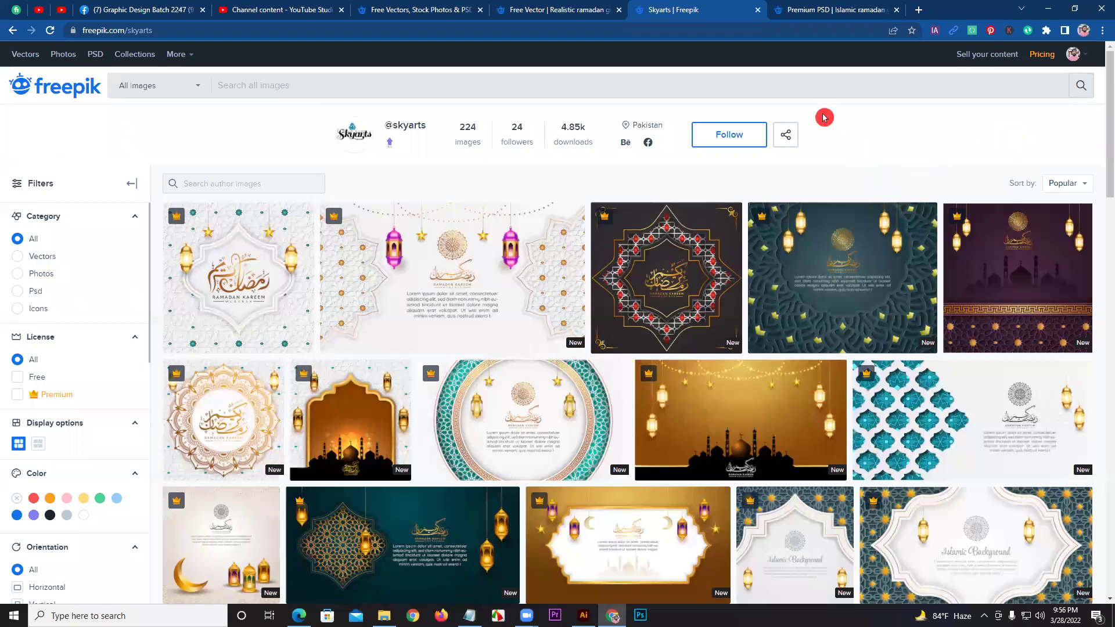
Search Freepik for 'easter flyer' and preview the yellow Happy Easter egg vector.
click(443, 9)
click(259, 61)
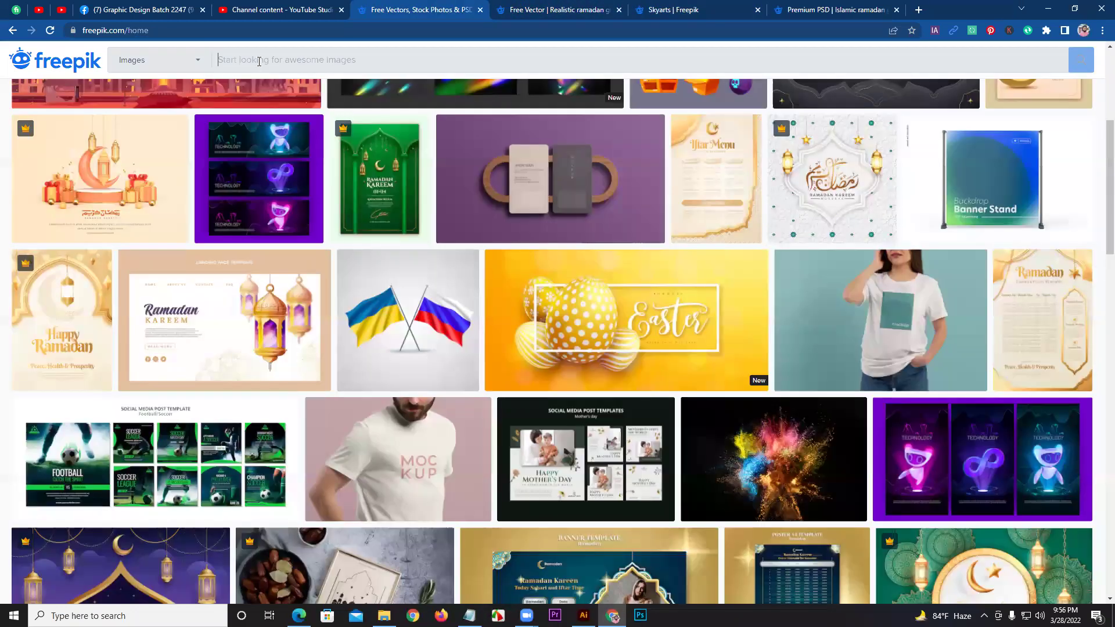
text(easter)
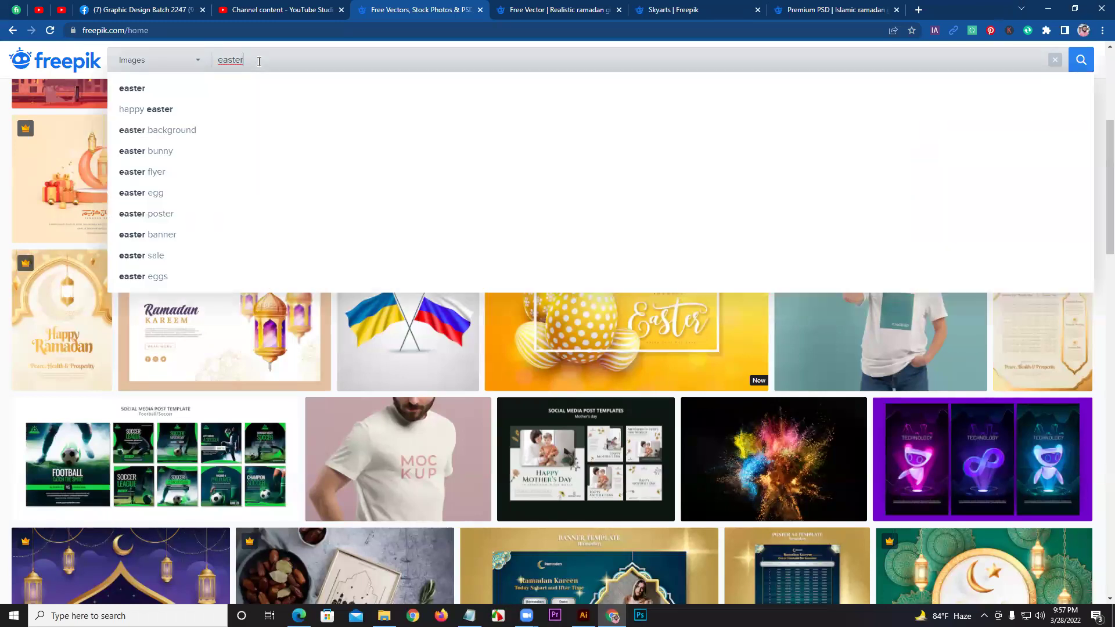
click(196, 180)
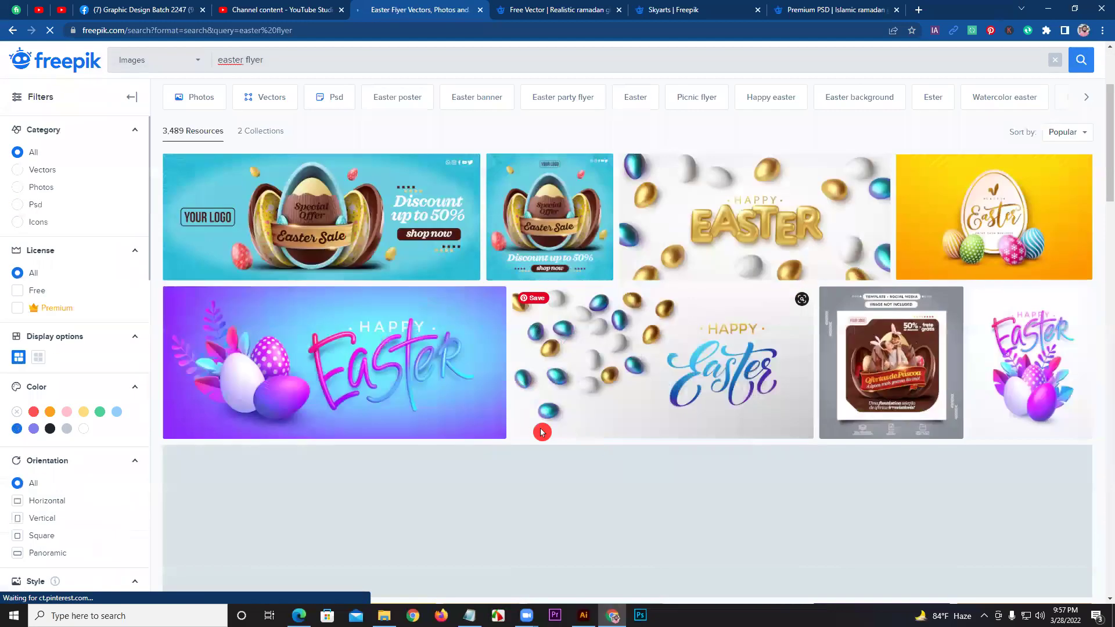
scroll(472, 348, down, 1)
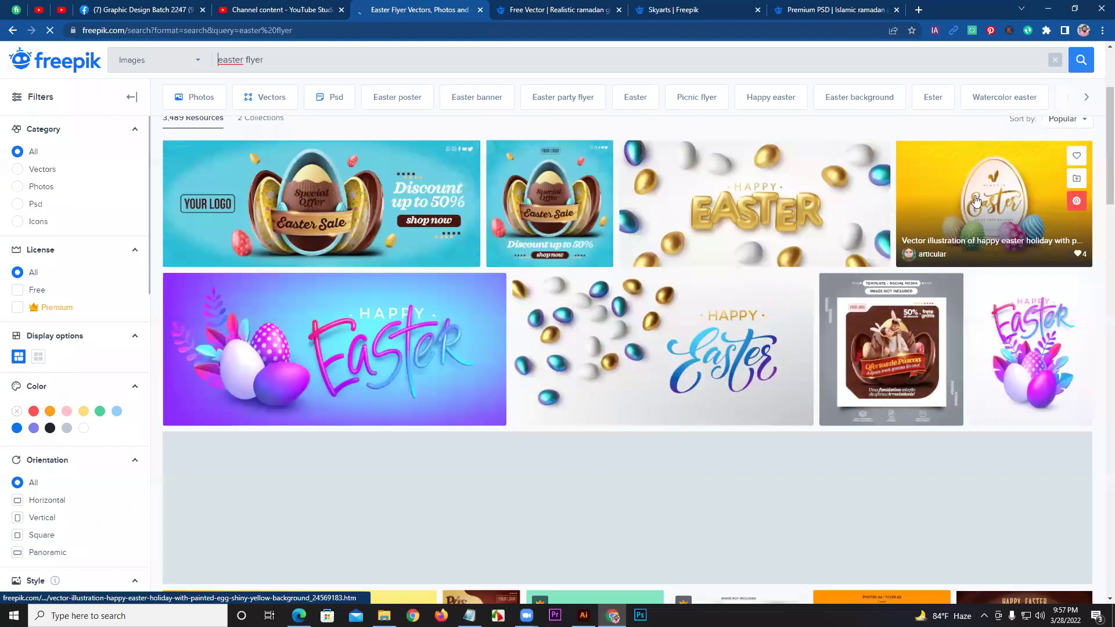
click(973, 196)
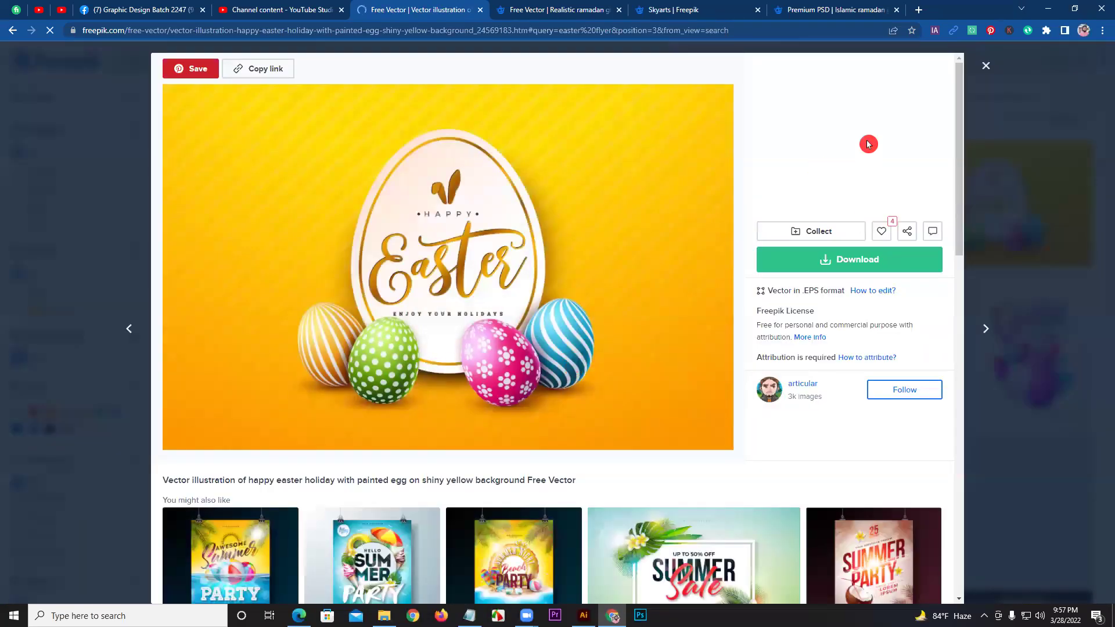
click(986, 67)
Scroll through the 3,489 easter flyer results and back, then return to Illustrator.
mouse_move(993, 203)
scroll(643, 240, down, 4)
scroll(643, 240, down, 2)
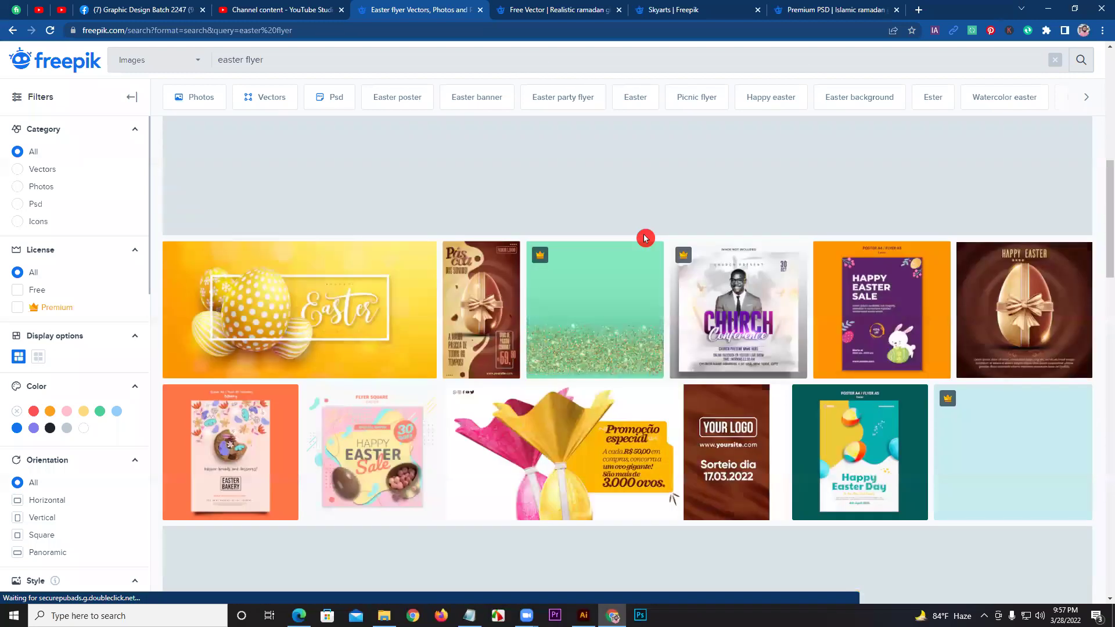
scroll(643, 240, down, 1)
scroll(644, 239, down, 3)
scroll(644, 238, down, 3)
scroll(643, 238, down, 2)
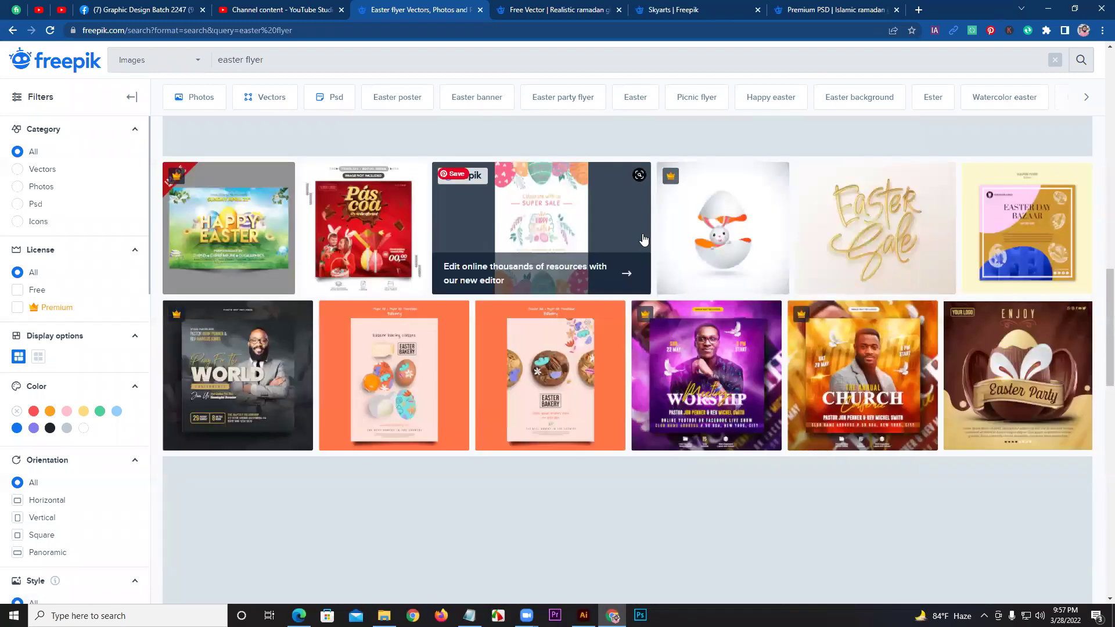
scroll(643, 240, down, 3)
scroll(443, 301, down, 2)
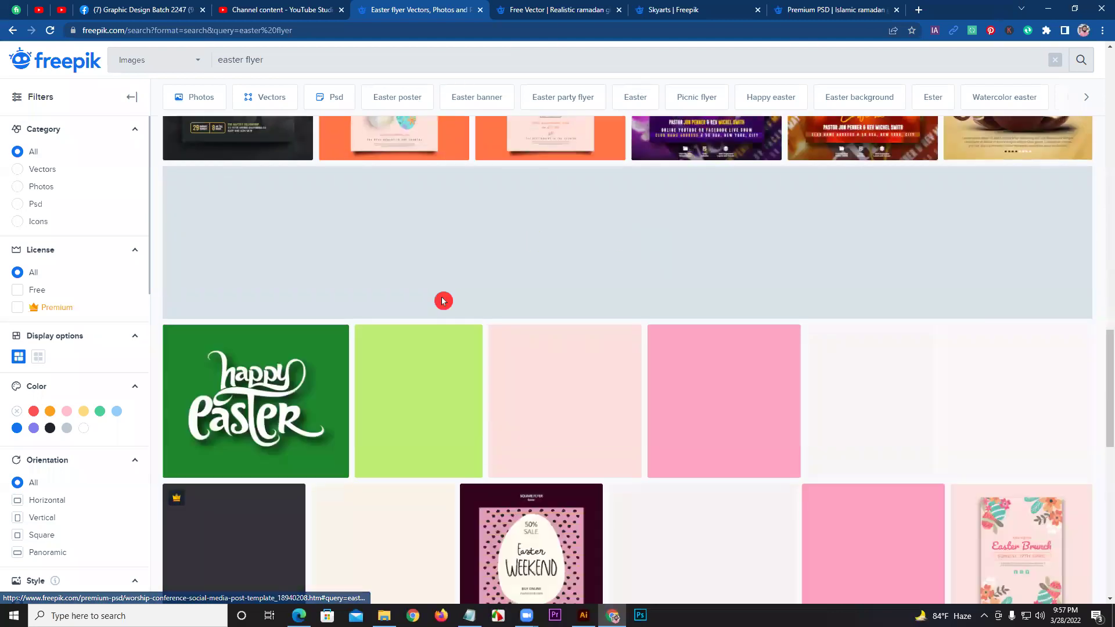
drag(1103, 391, 1105, 104)
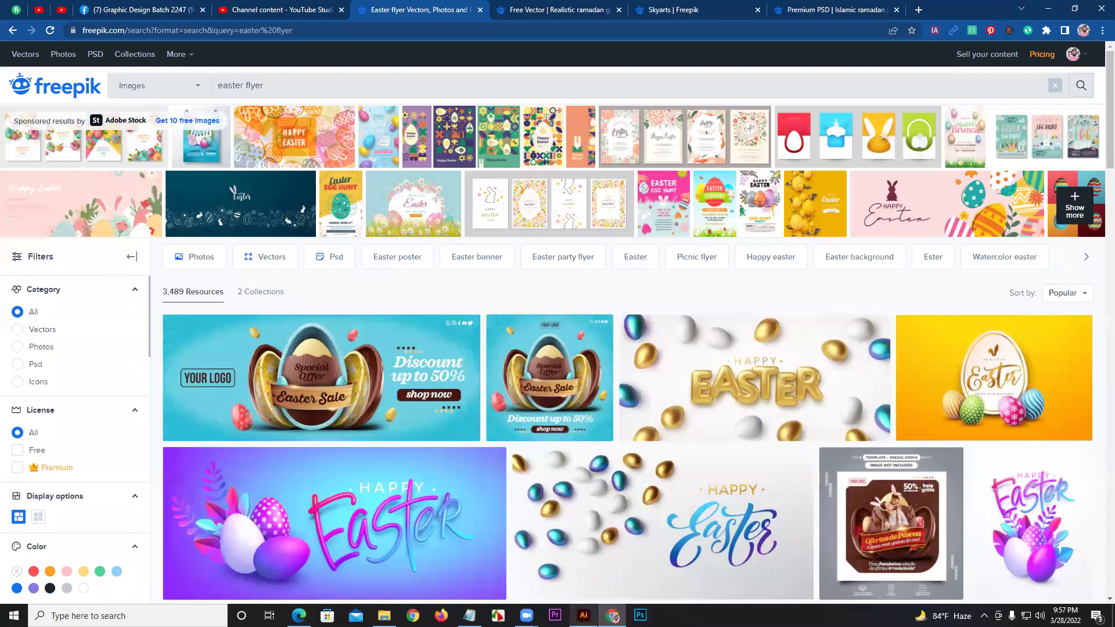
click(583, 615)
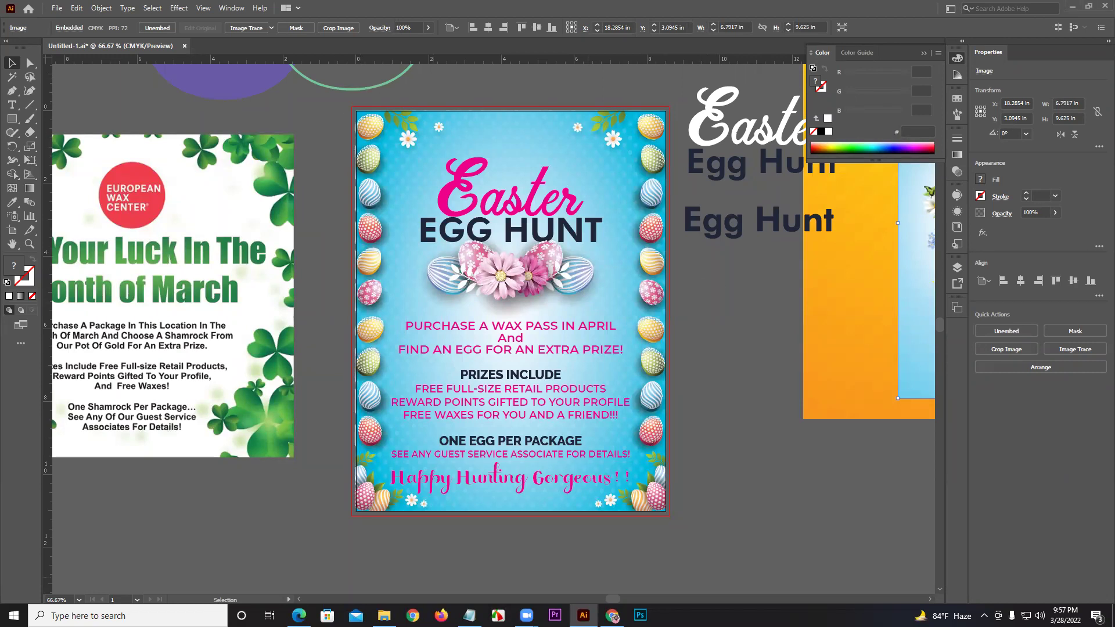
Alt+Tab from the Illustrator flyer back to Freepik's 'easter flyer' results.
key(alt+Tab)
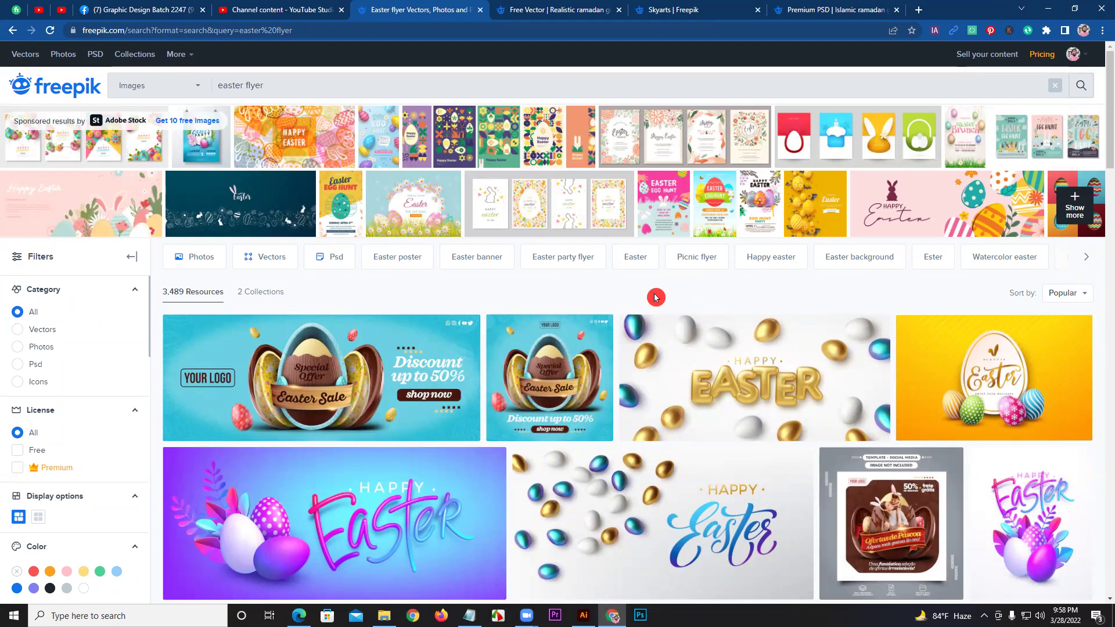
scroll(653, 282, down, 1)
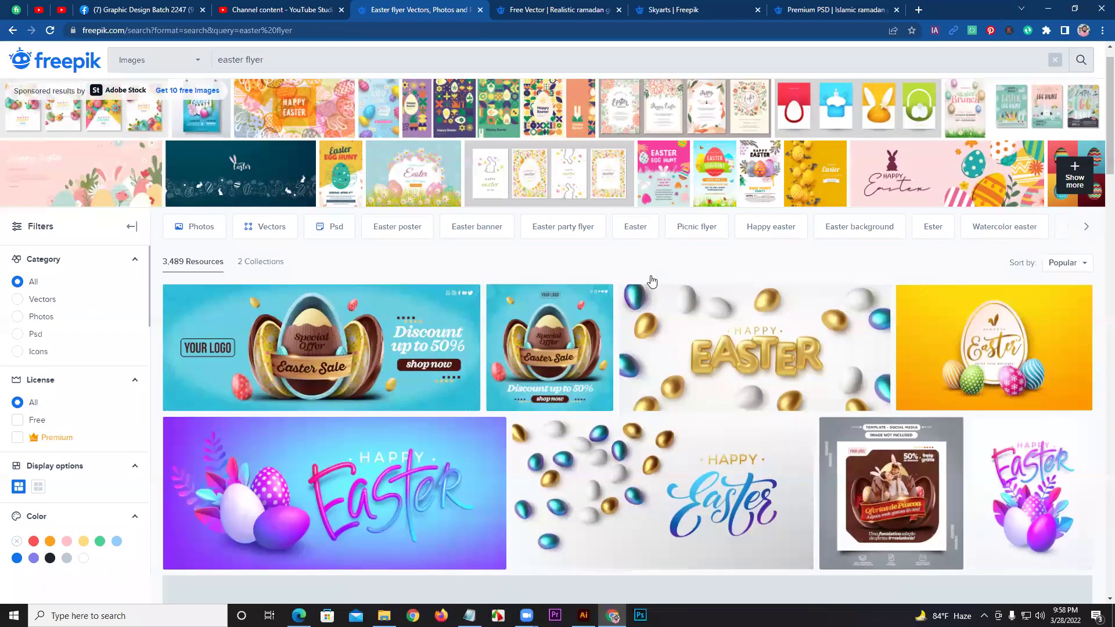
scroll(651, 281, down, 3)
scroll(740, 406, down, 4)
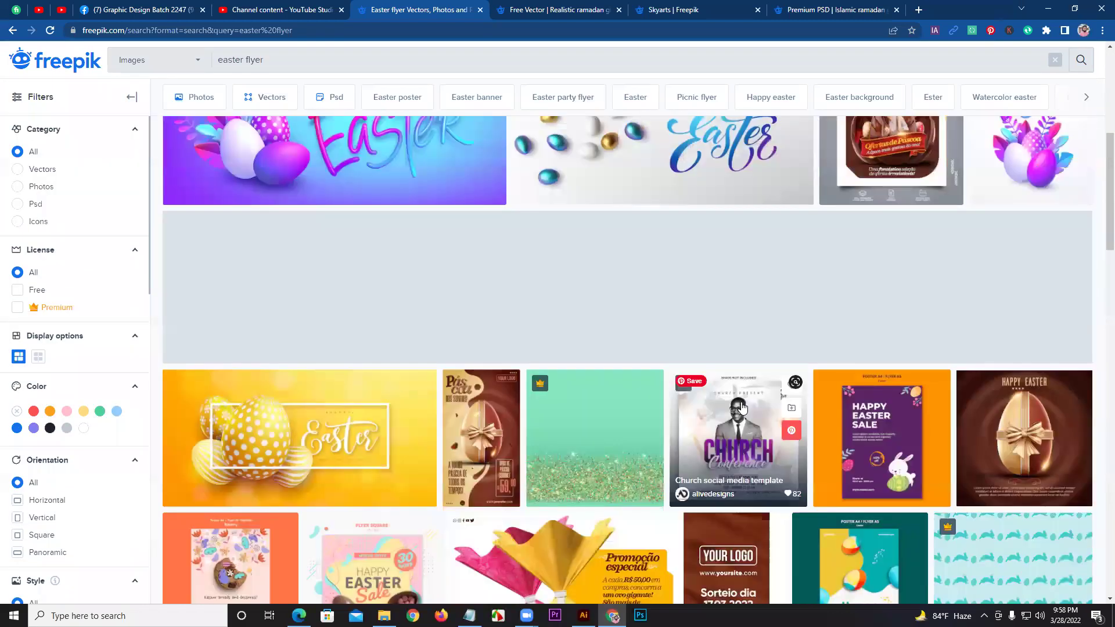
scroll(740, 405, down, 2)
scroll(740, 406, down, 2)
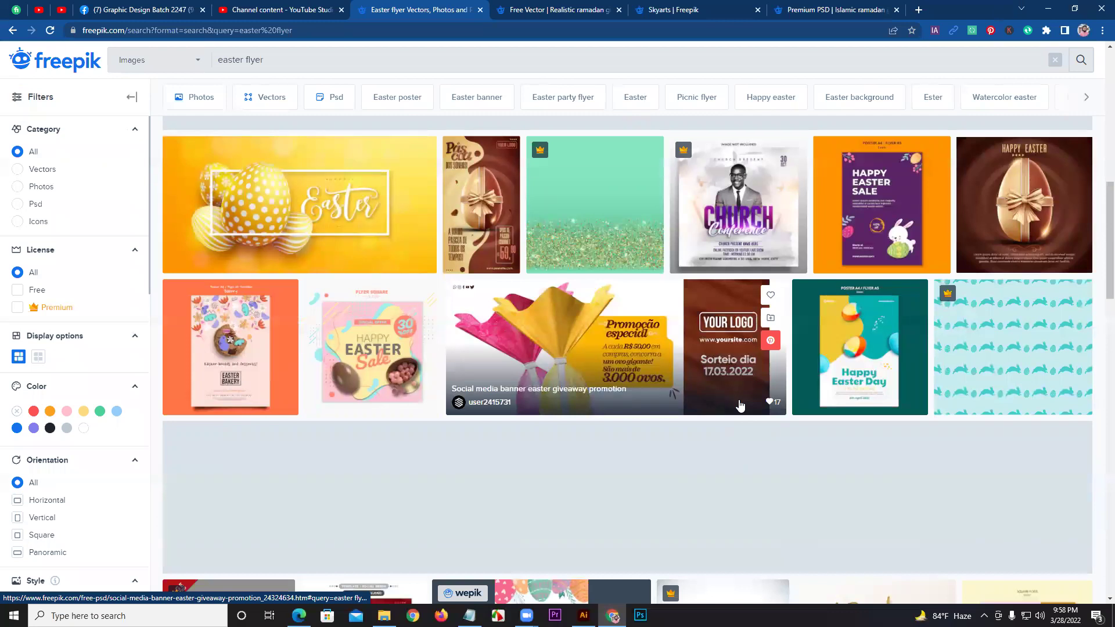
drag(1105, 284, 1094, 122)
click(418, 295)
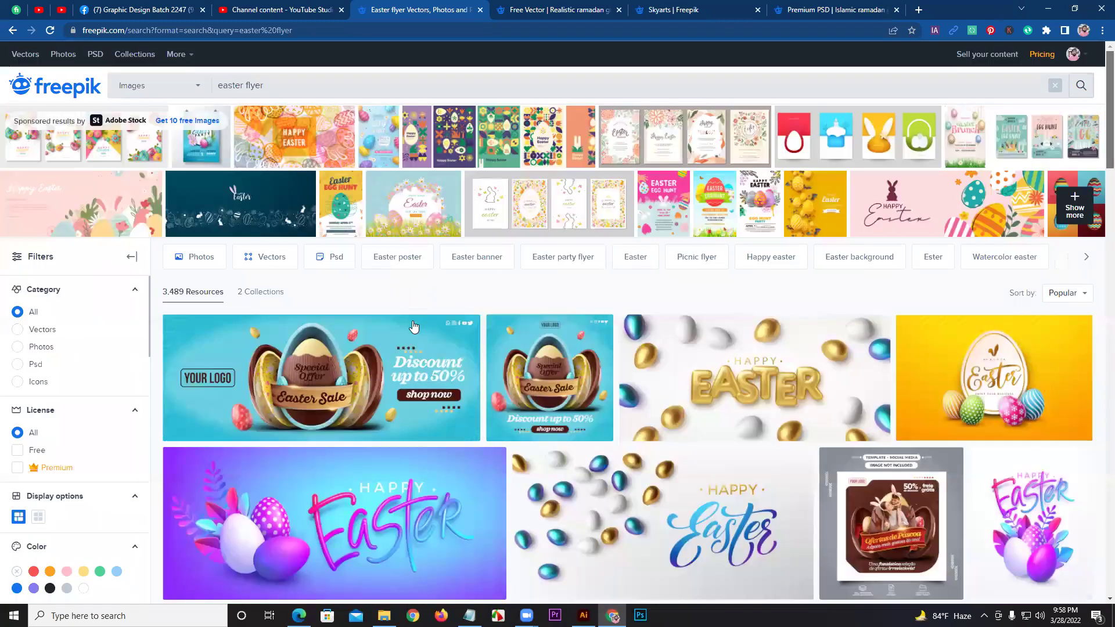
click(355, 294)
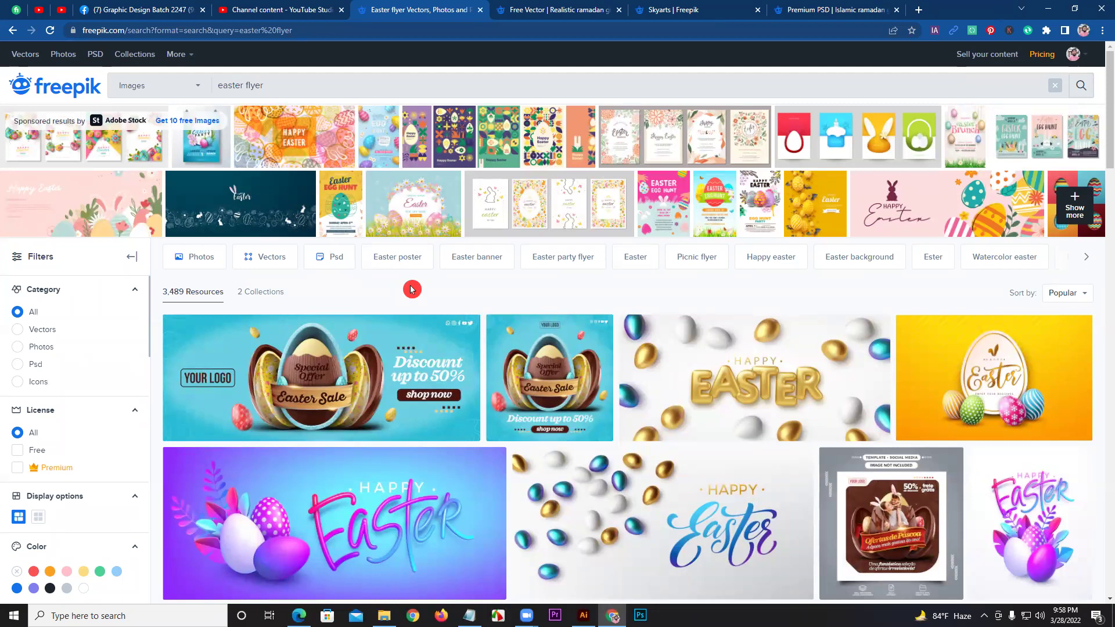
mouse_move(995, 378)
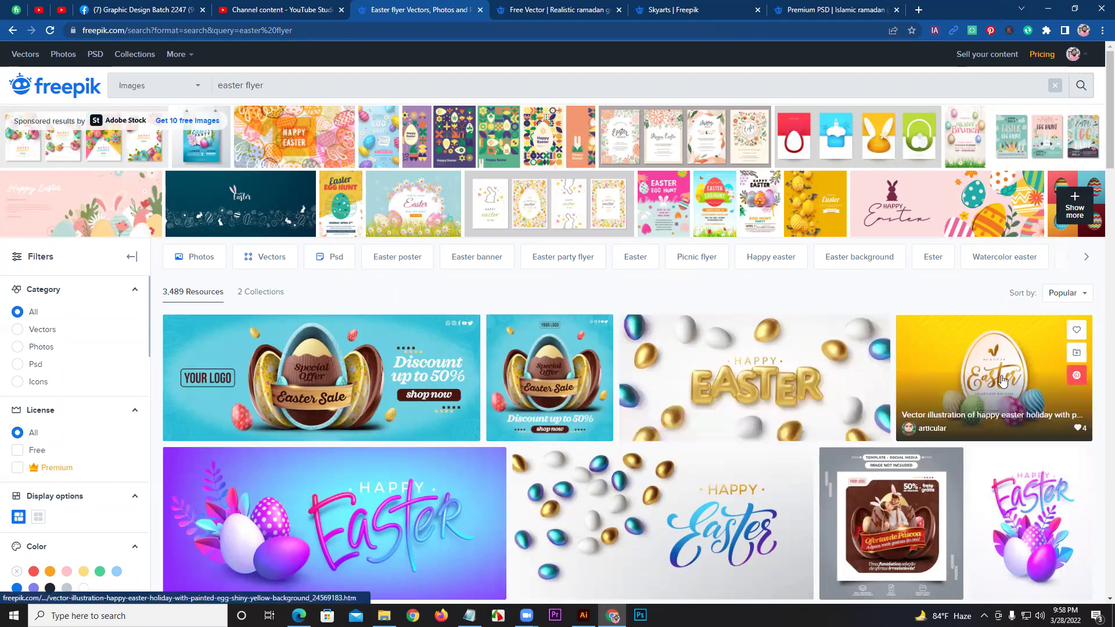
Open the yellow Happy Easter egg vector on Freepik and start its free download.
click(1001, 380)
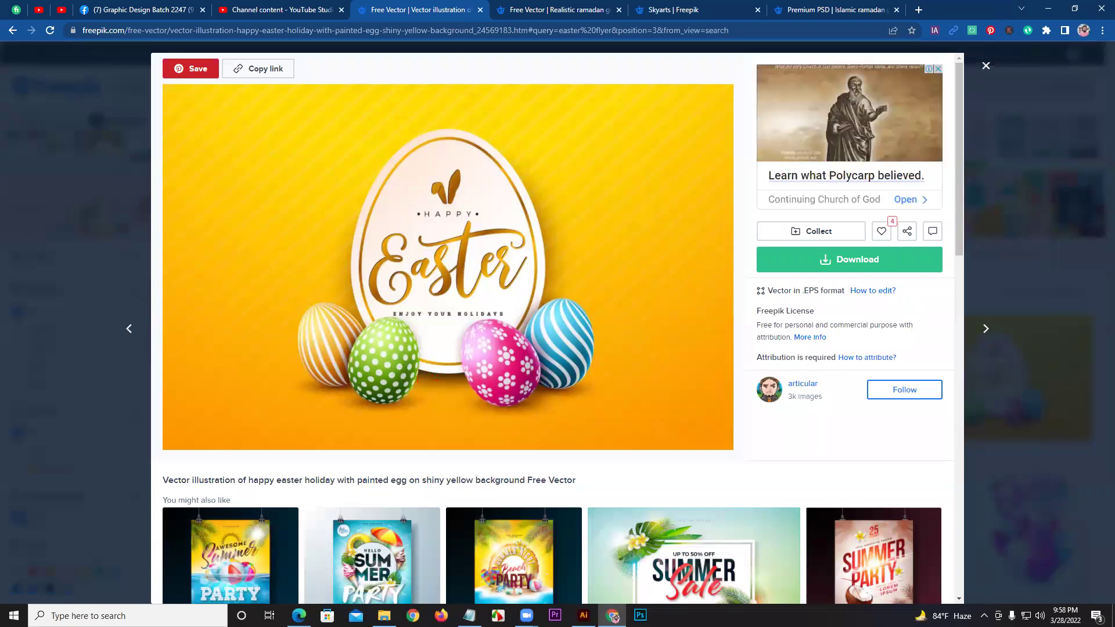
click(584, 615)
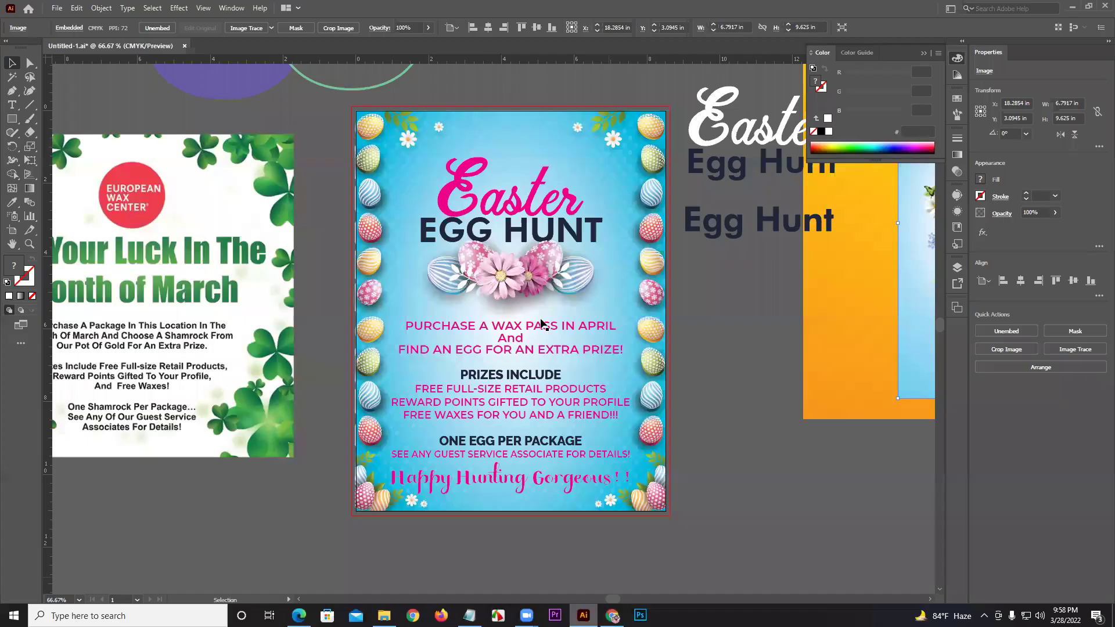
click(612, 615)
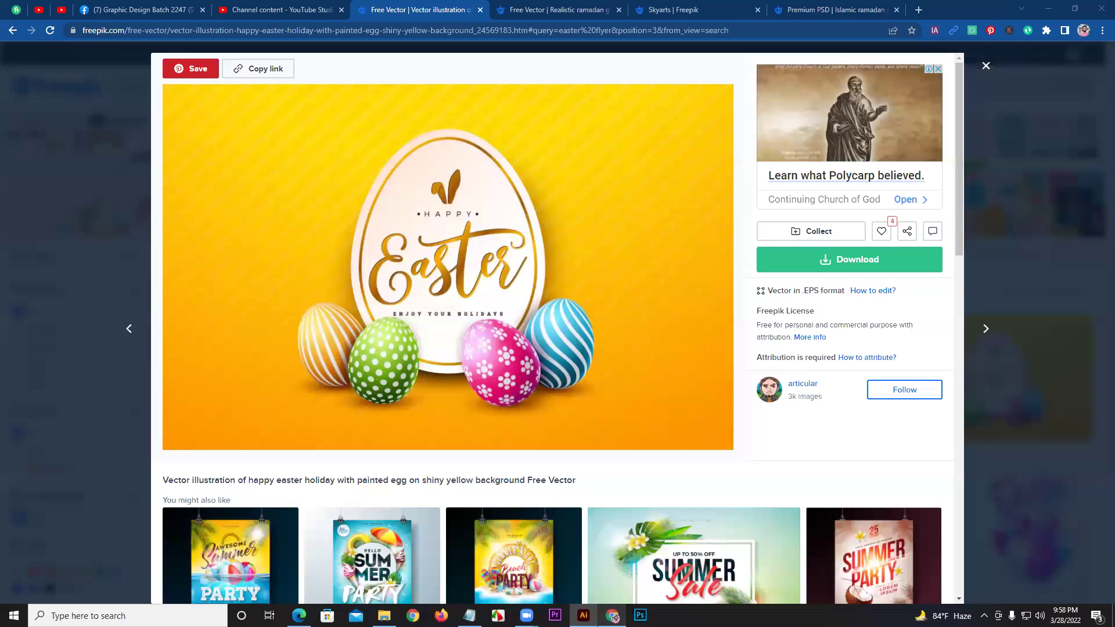
click(834, 271)
click(929, 256)
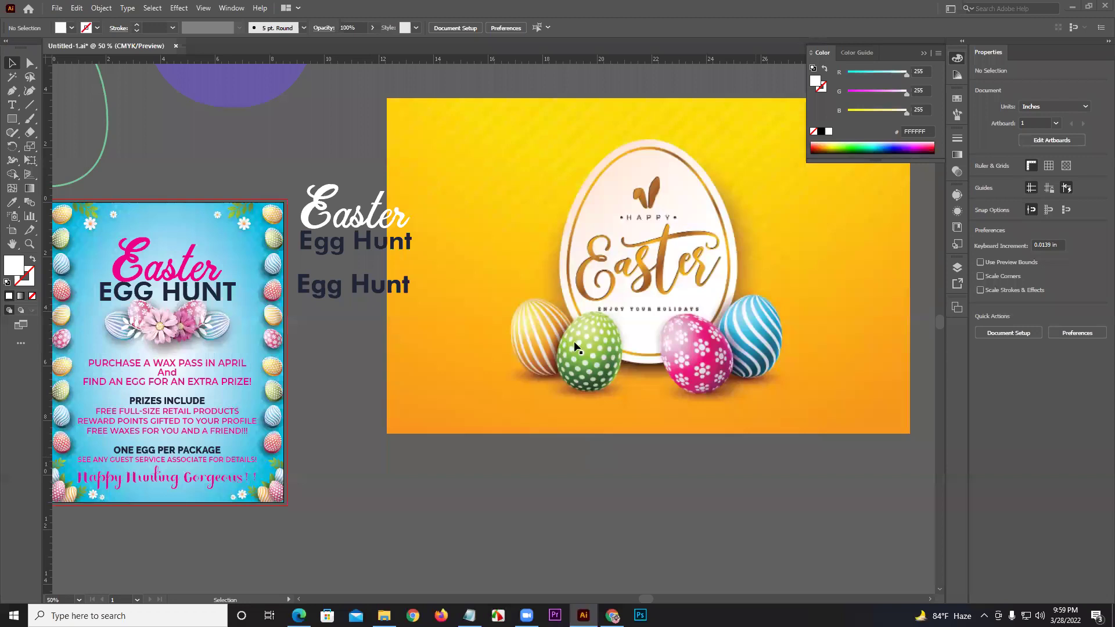
Select the placed yellow Easter egg image and view it at actual size.
click(574, 364)
mouse_move(573, 365)
mouse_down()
mouse_move(653, 402)
mouse_move(564, 401)
mouse_up()
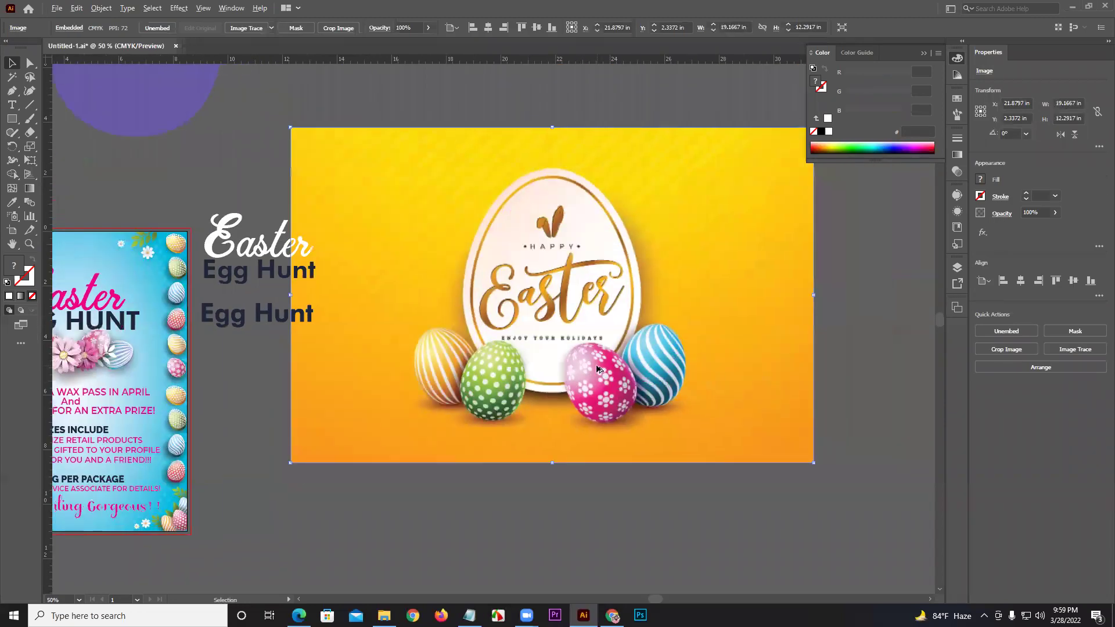
key(ctrl+1)
right_click(599, 377)
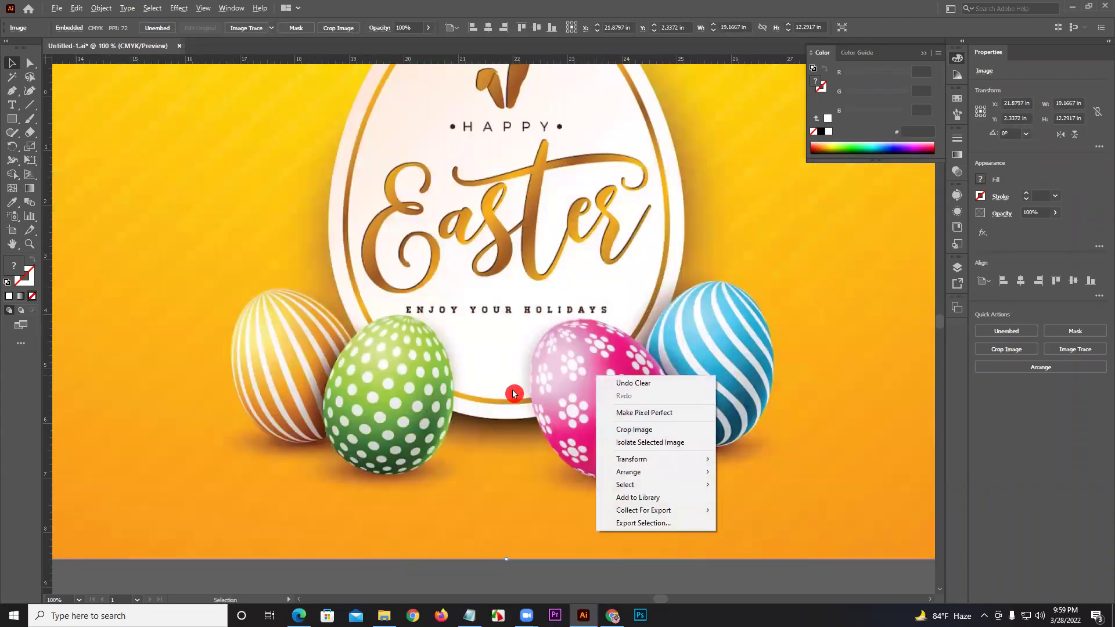
click(504, 420)
Zoom and pan across the artboards to look over the Egg Hunt flyer.
key(ctrl+0)
key(ctrl+minus)
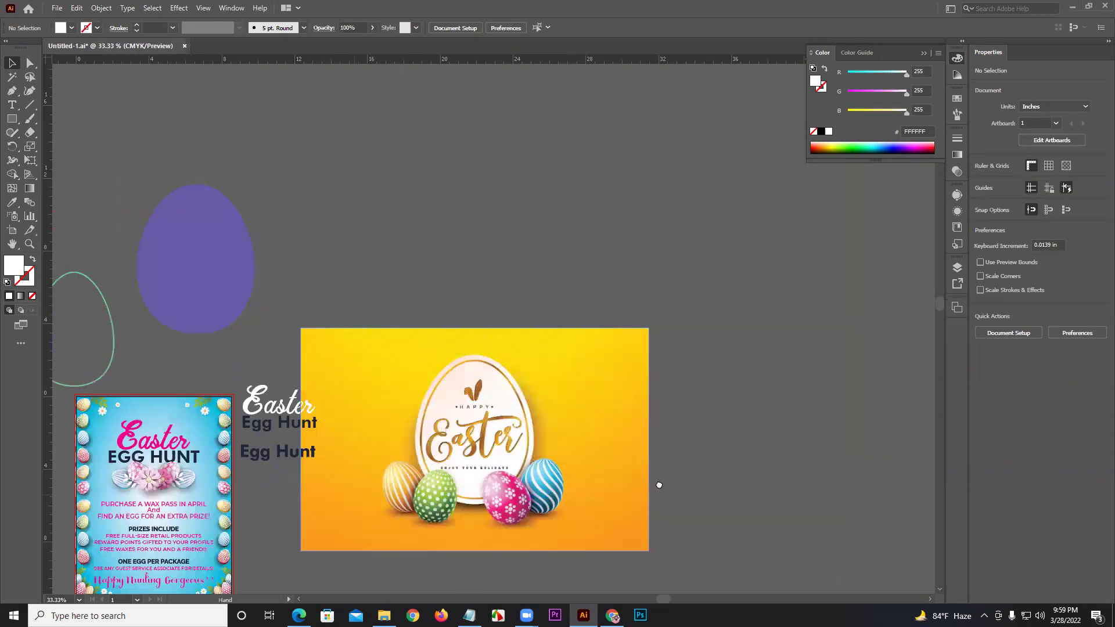
scroll(640, 491, left, 5)
key(ctrl+plus)
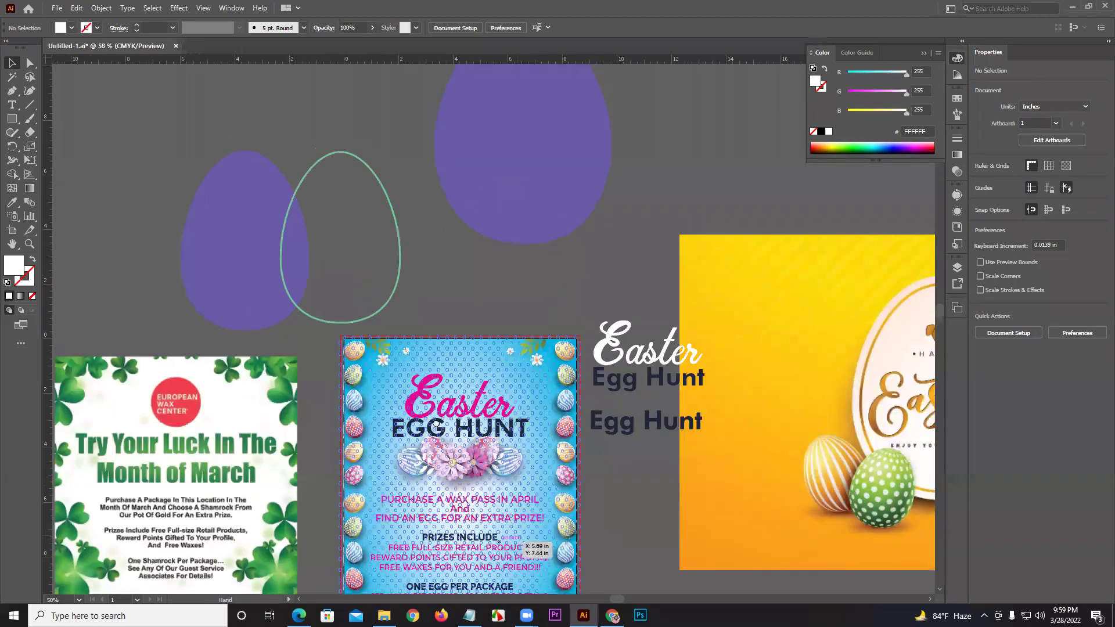
key(ctrl+plus)
key(ctrl+plus)
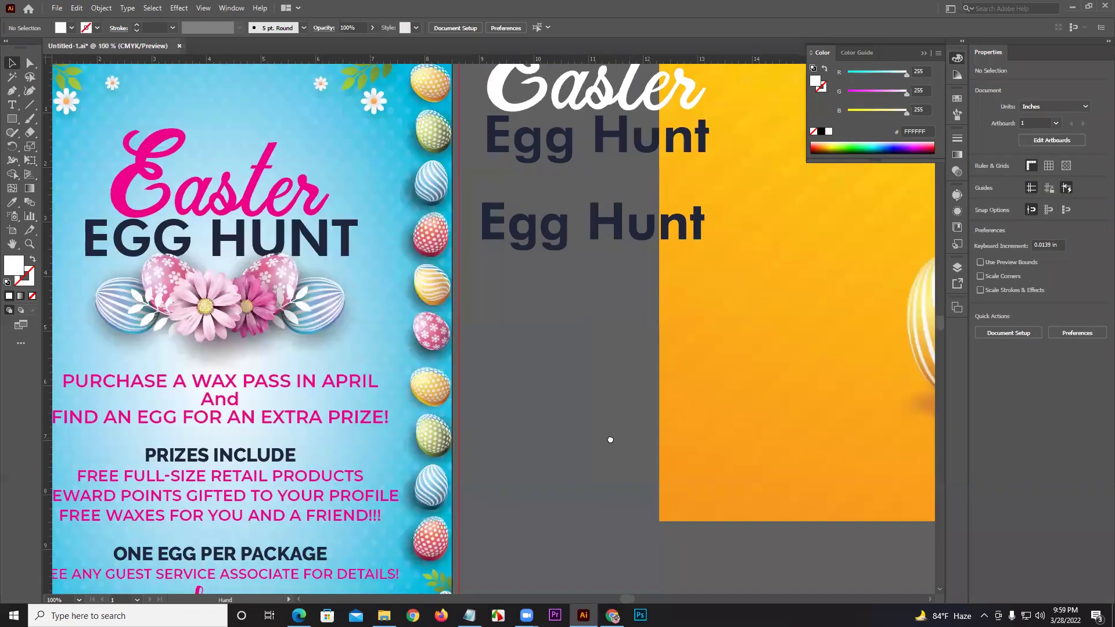
drag(610, 443, 361, 443)
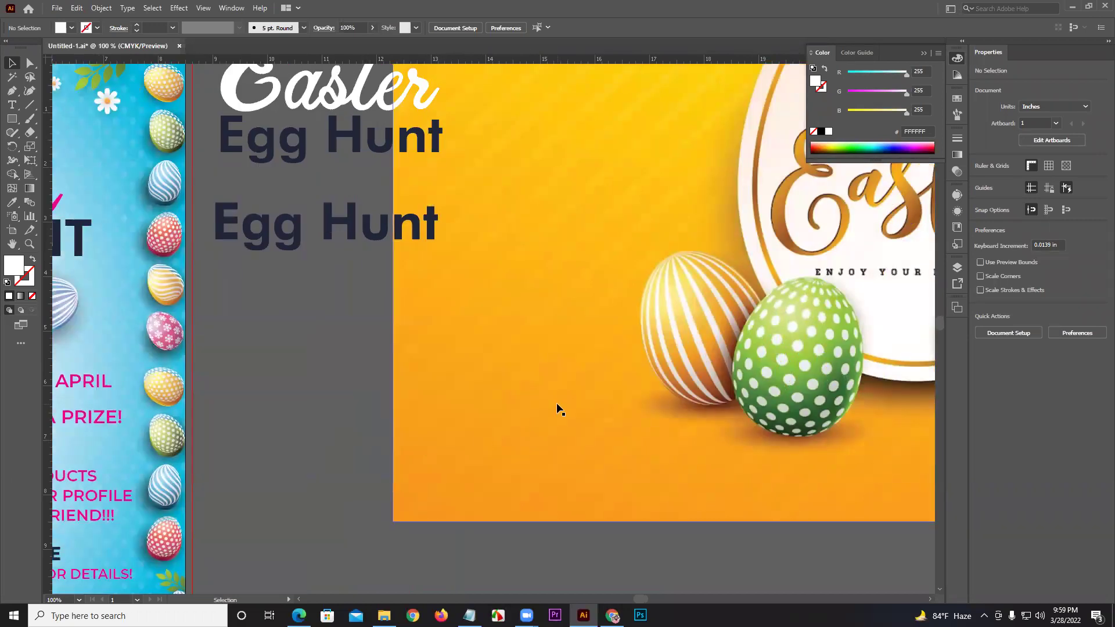
scroll(556, 402, down, 2)
scroll(572, 366, right, 2)
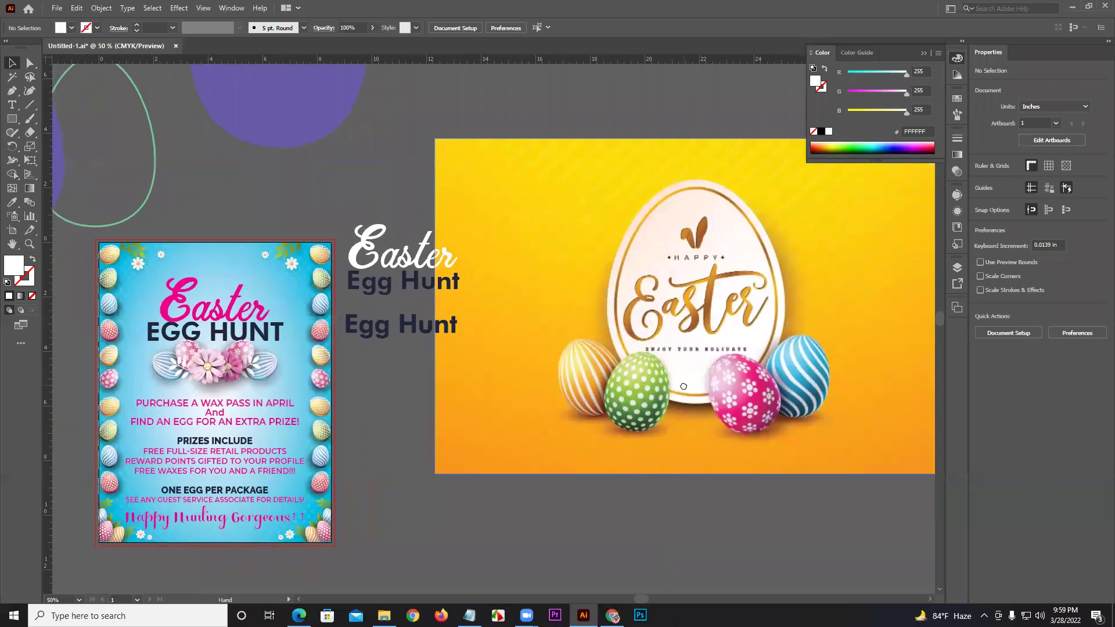
scroll(584, 383, left, 3)
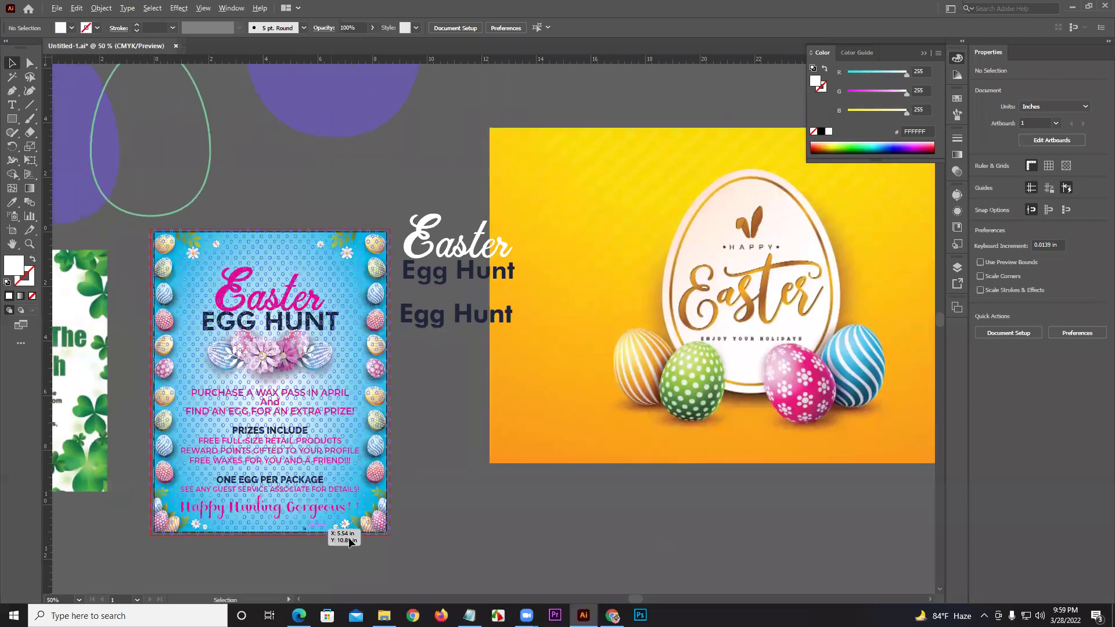
scroll(352, 535, up, 1)
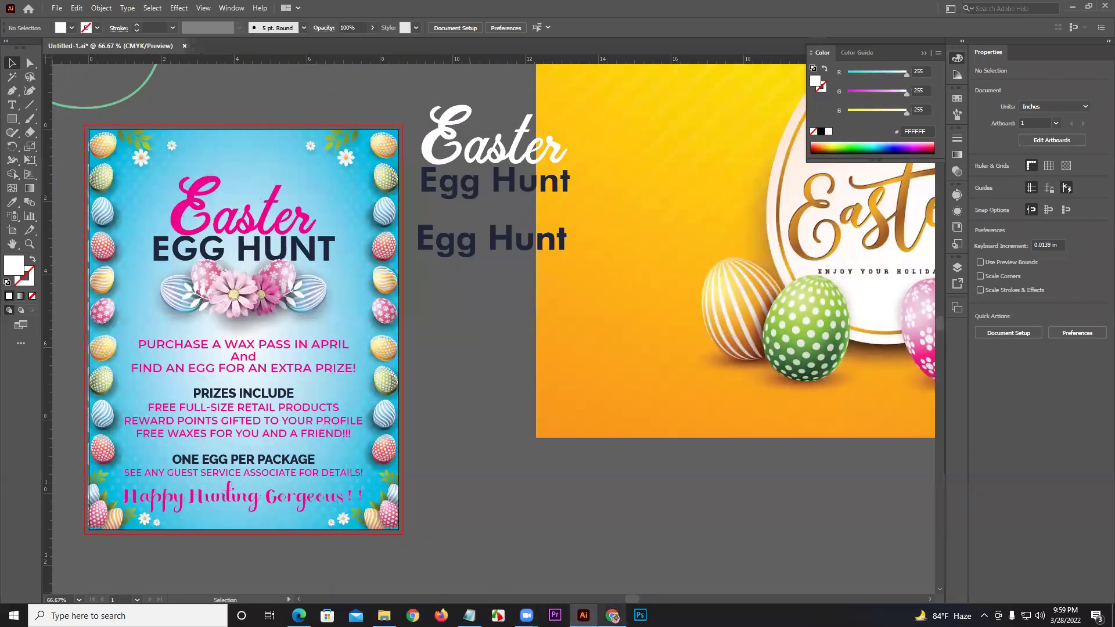
Browse Freepik's related Easter sale designs, then switch to the flat-easter-sale-banner folder.
mouse_move(612, 615)
click(602, 577)
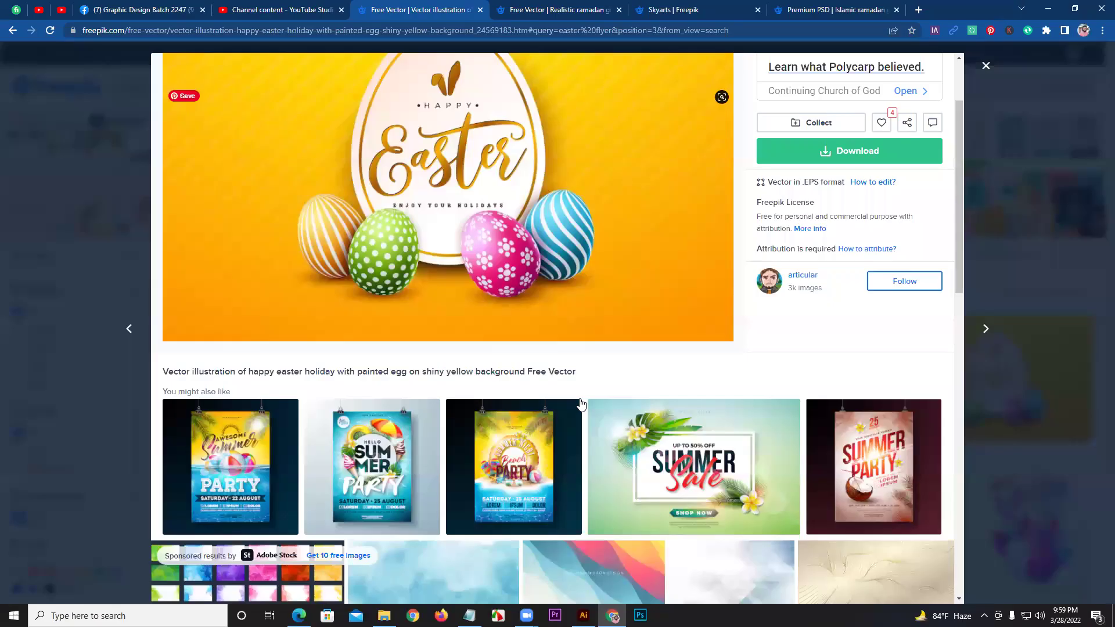
scroll(523, 401, down, 5)
scroll(514, 400, down, 2)
scroll(514, 401, down, 1)
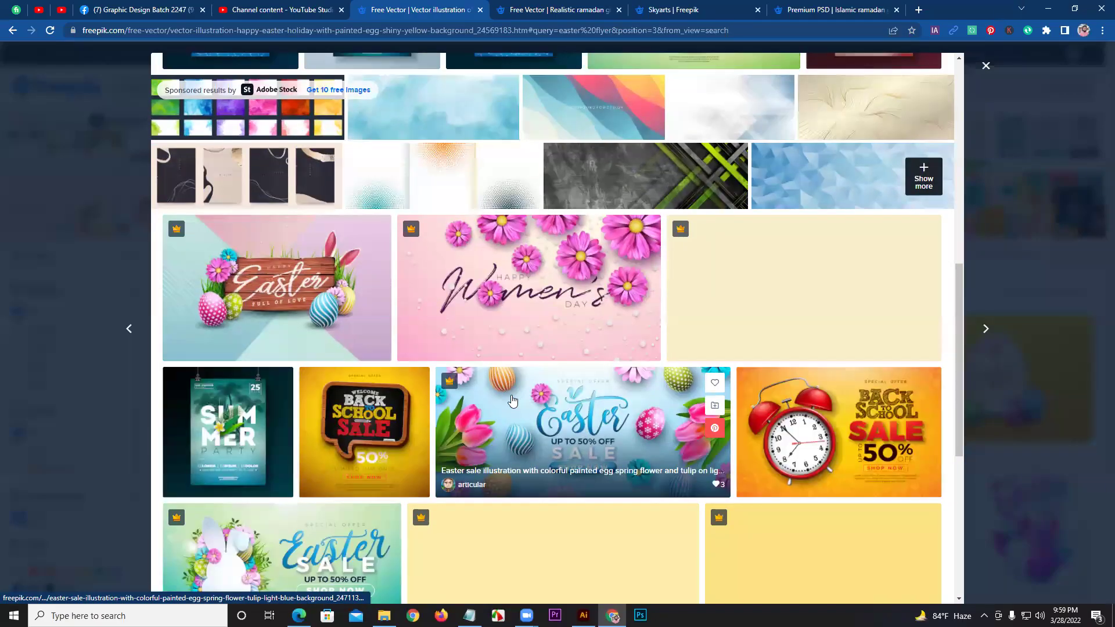
scroll(514, 400, down, 1)
scroll(380, 476, down, 2)
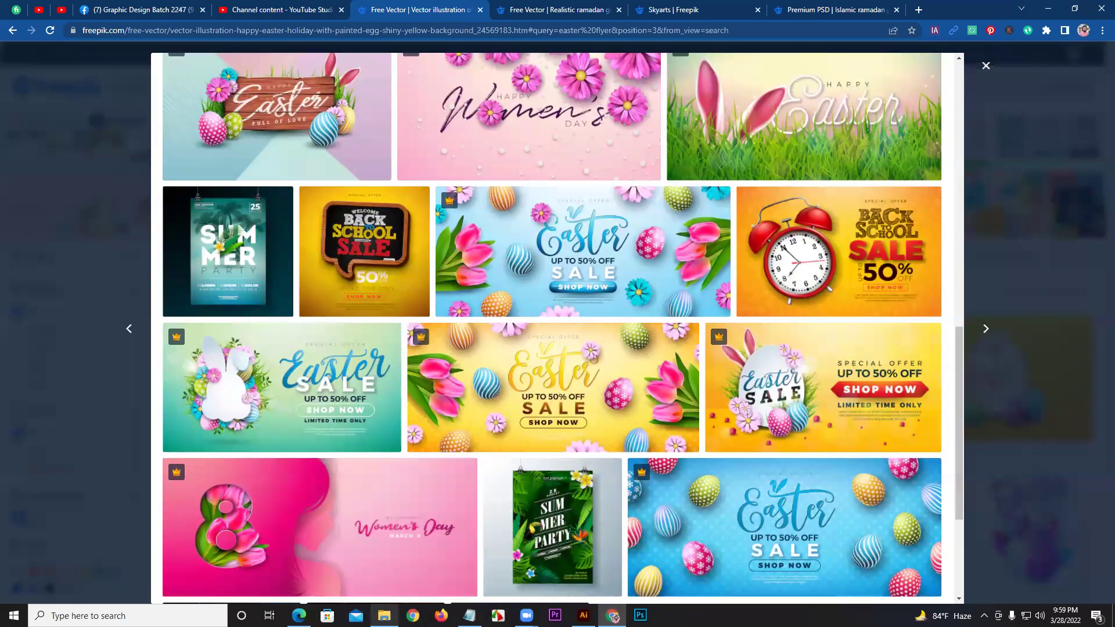
click(384, 615)
Drag 5058433.ai onto Illustrator to open it and dismiss the Missing Fonts notice.
click(187, 154)
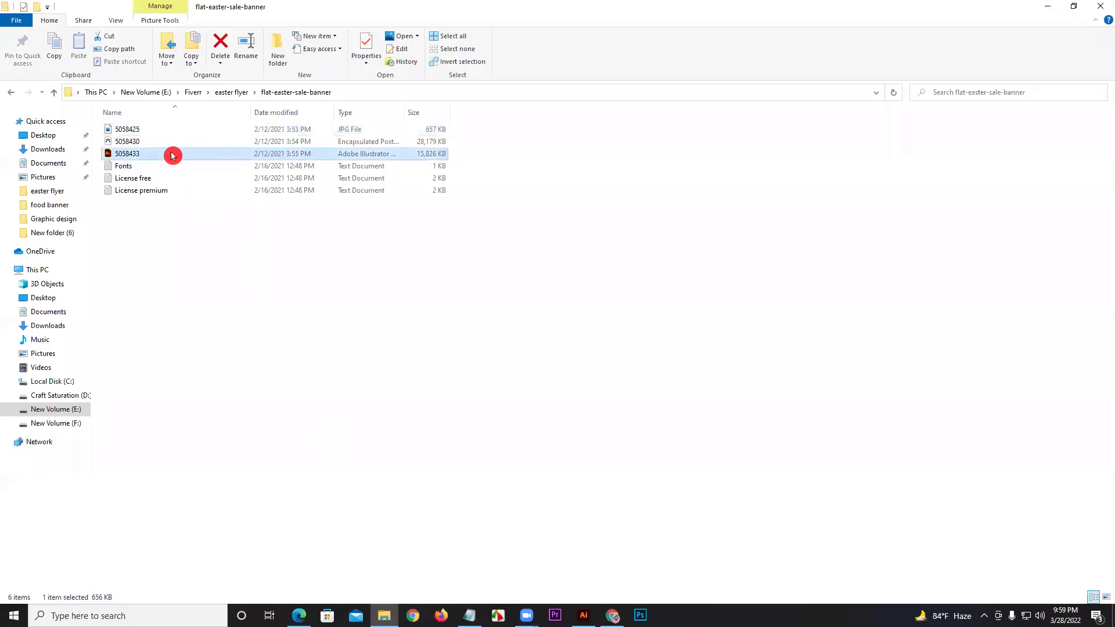
mouse_move(187, 157)
mouse_down()
mouse_move(585, 598)
mouse_move(488, 53)
mouse_up()
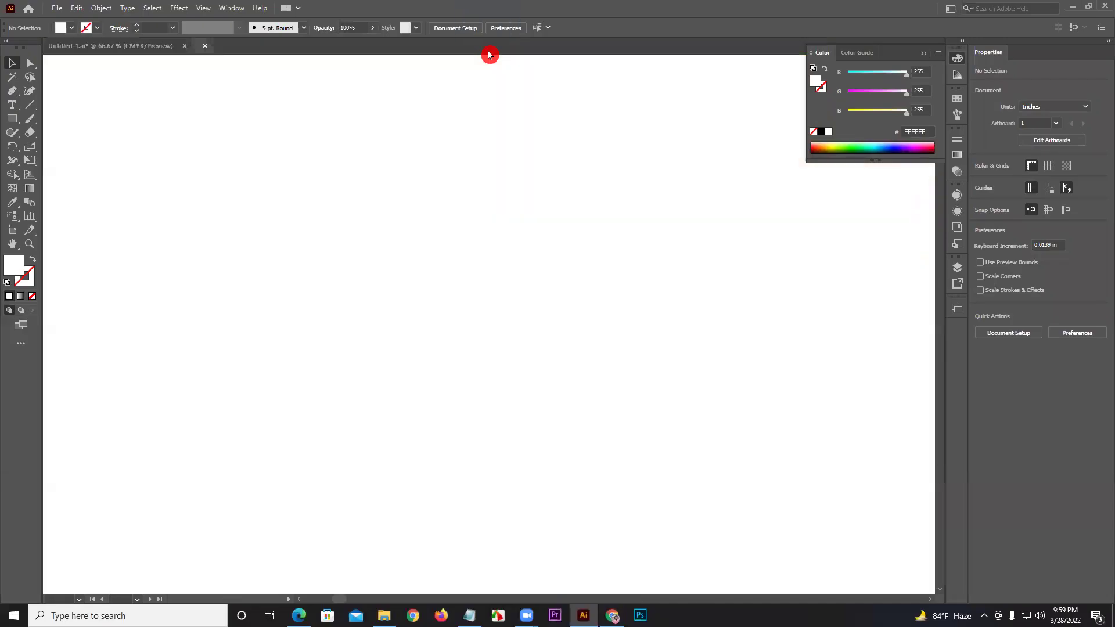
click(453, 368)
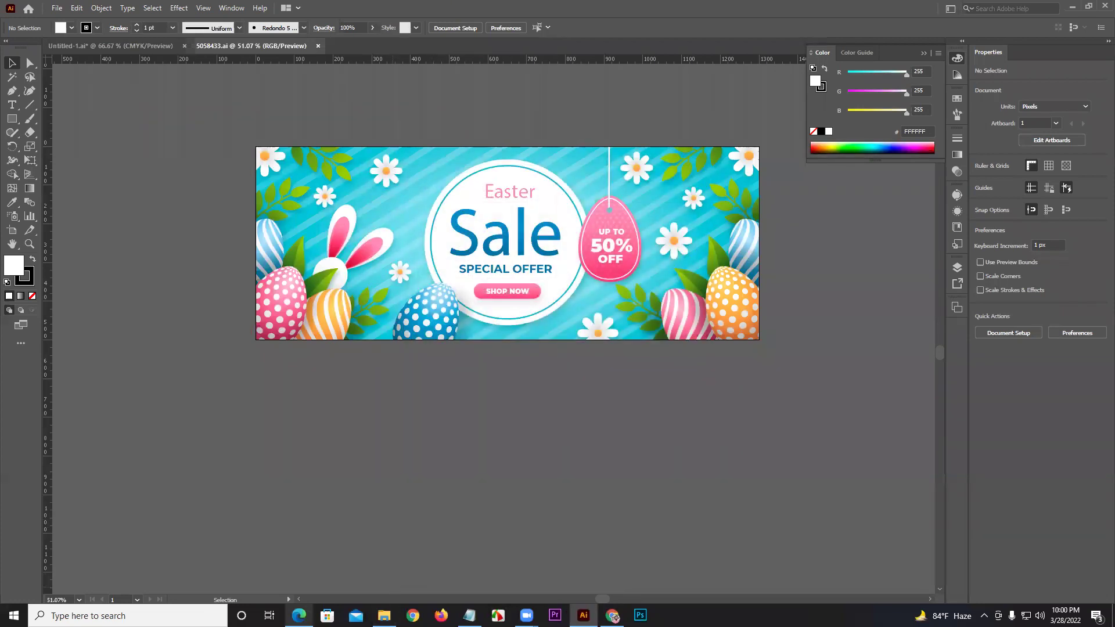
Navigate back into the flat-easter-sale-banner folder in File Explorer.
click(327, 557)
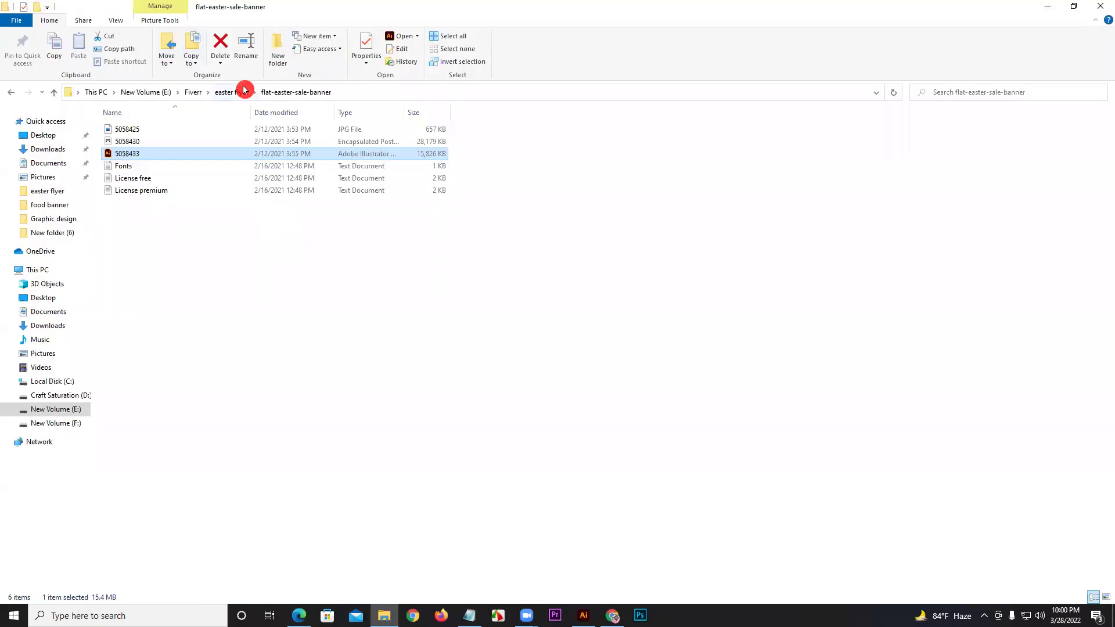
click(227, 93)
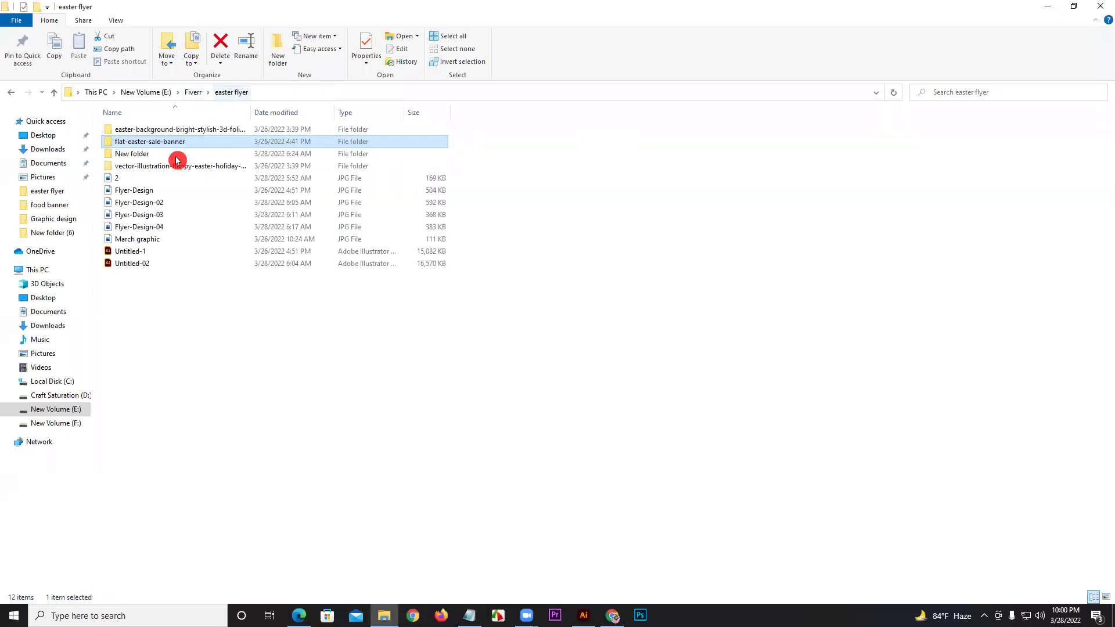
double_click(204, 142)
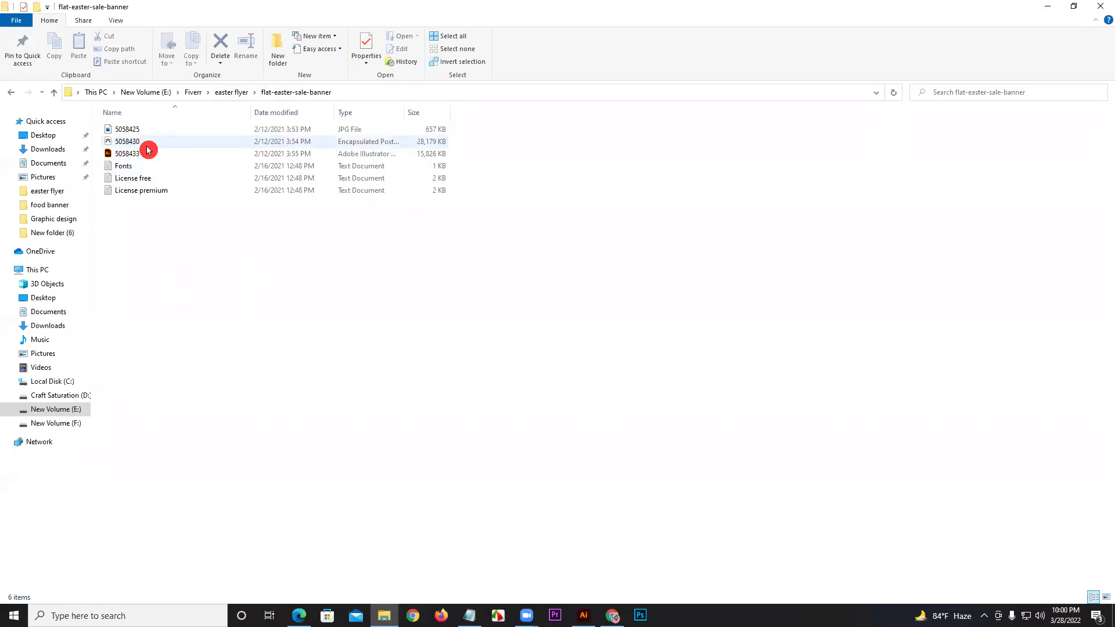
Release the clipping mask on the Easter Sale banner artwork.
click(586, 614)
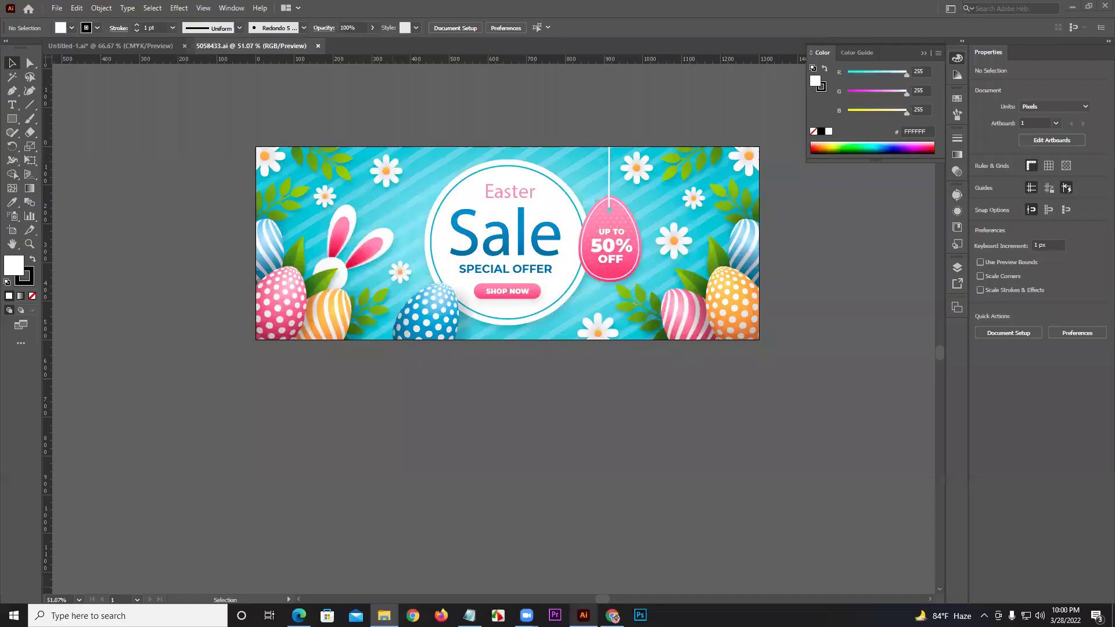
click(518, 278)
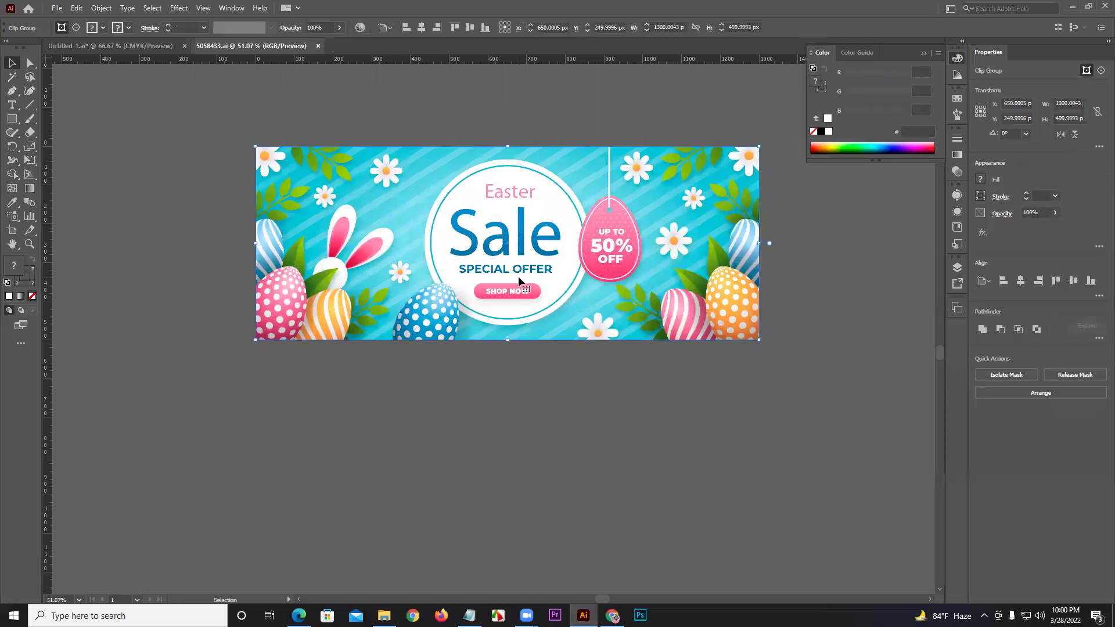
right_click(518, 276)
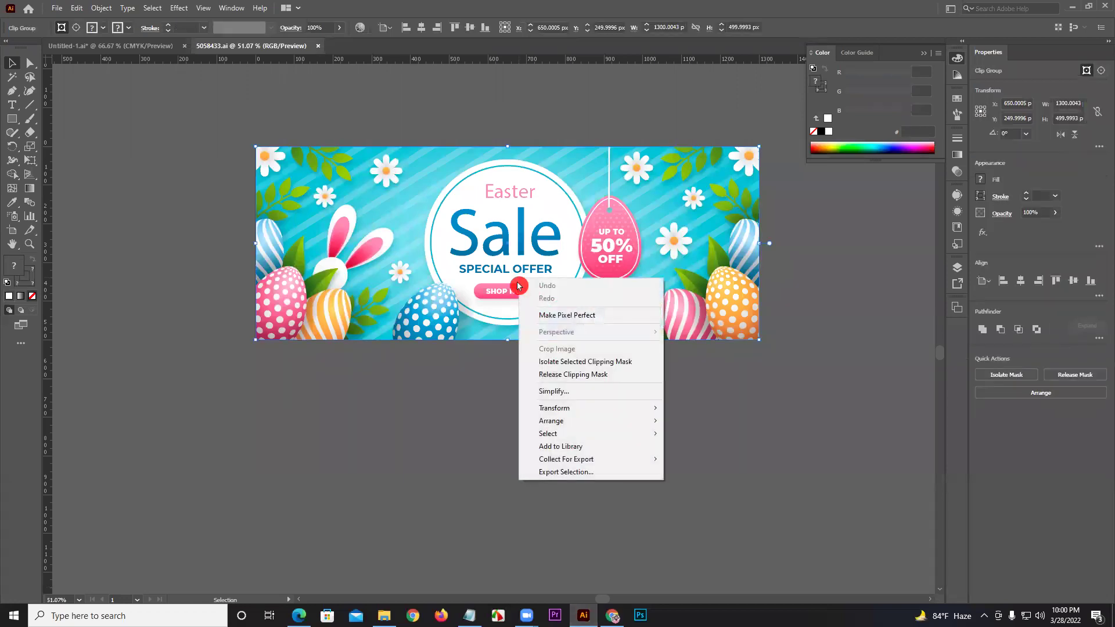
click(582, 375)
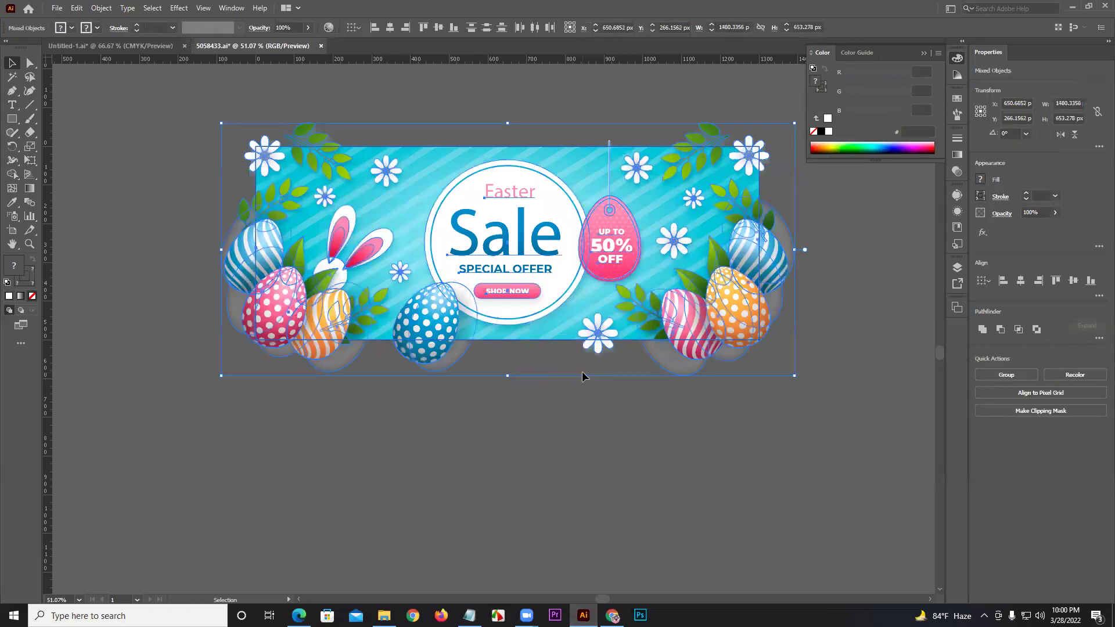
Move the right egg-and-leaf group below the banner, ungroup it, and separate the eggs from the leaves.
mouse_move(635, 367)
mouse_down()
mouse_move(454, 474)
mouse_move(458, 500)
mouse_up()
scroll(494, 407, down, 5)
right_click(516, 337)
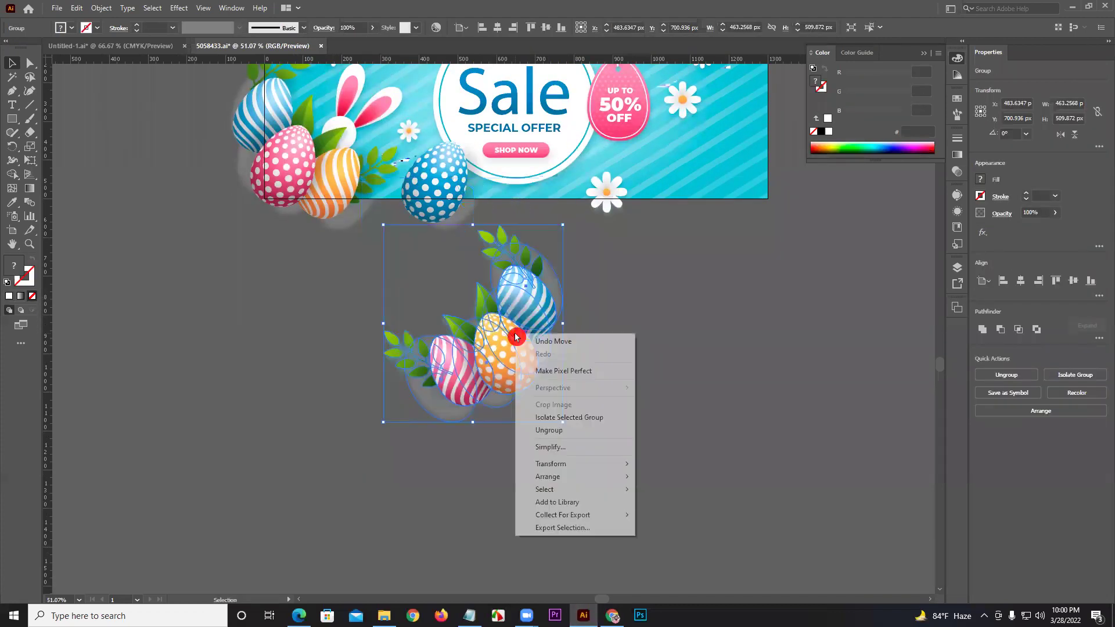
click(557, 429)
click(601, 388)
mouse_move(516, 363)
mouse_down()
mouse_move(688, 395)
mouse_move(741, 503)
mouse_up()
right_click(688, 394)
click(682, 430)
Pick out the orange egg, zoom out over the banner, and return to Untitled-1.
click(785, 413)
right_click(706, 249)
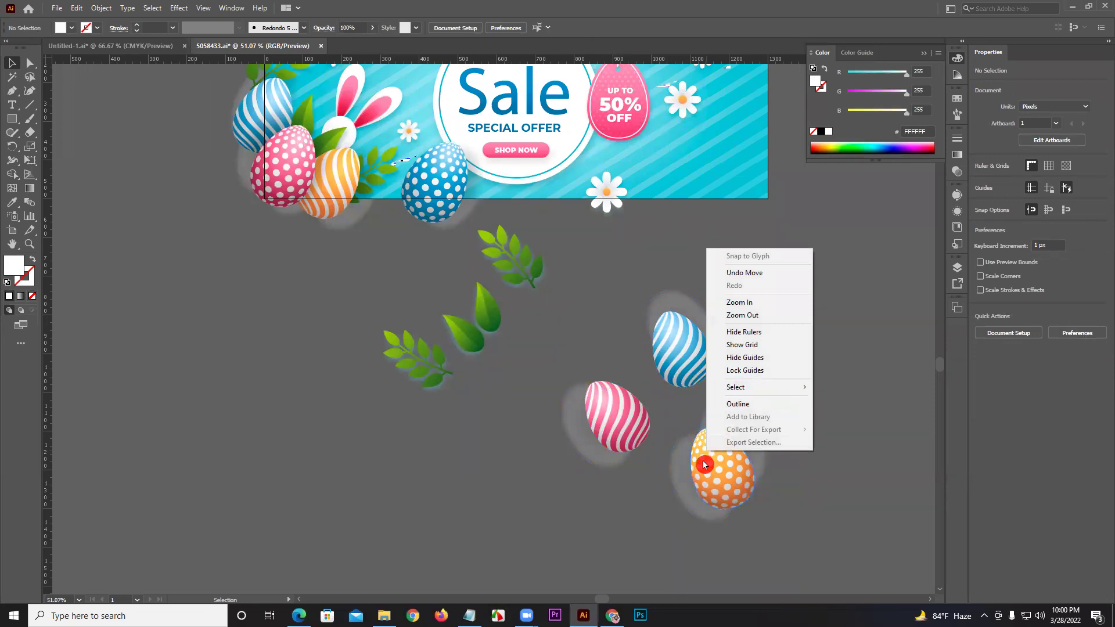
click(703, 461)
right_click(696, 463)
click(600, 339)
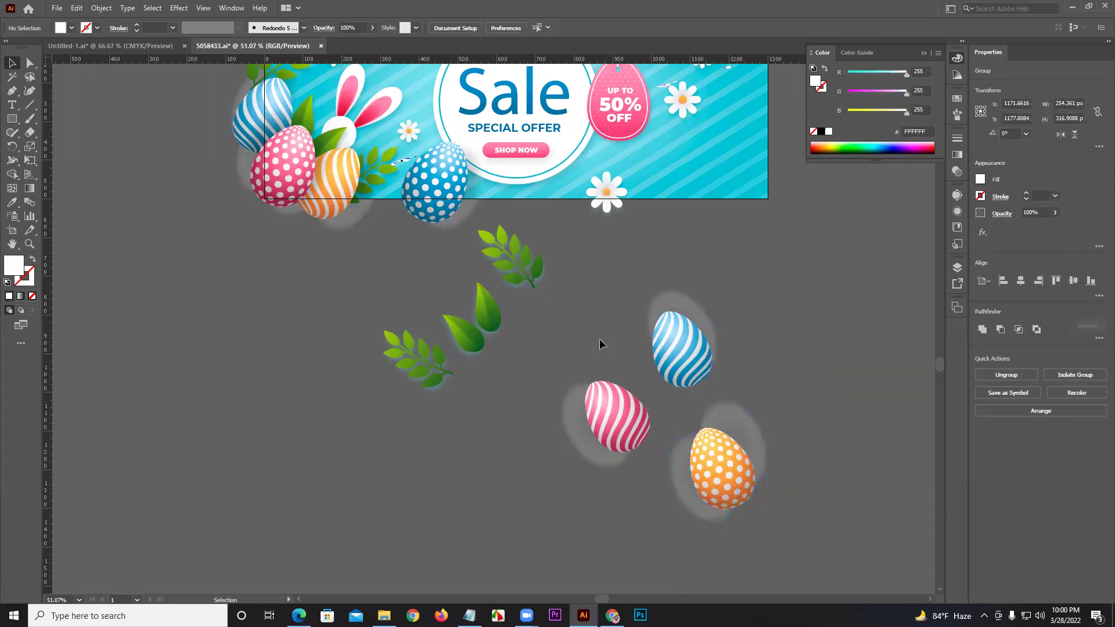
key(ctrl+minus)
click(158, 51)
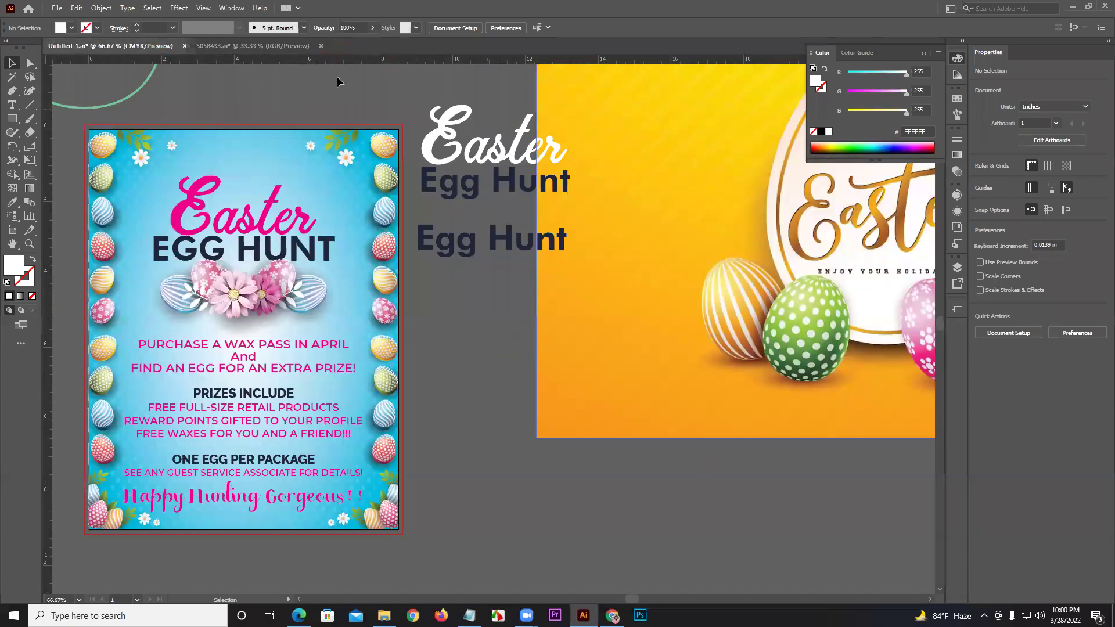
drag(446, 335, 649, 335)
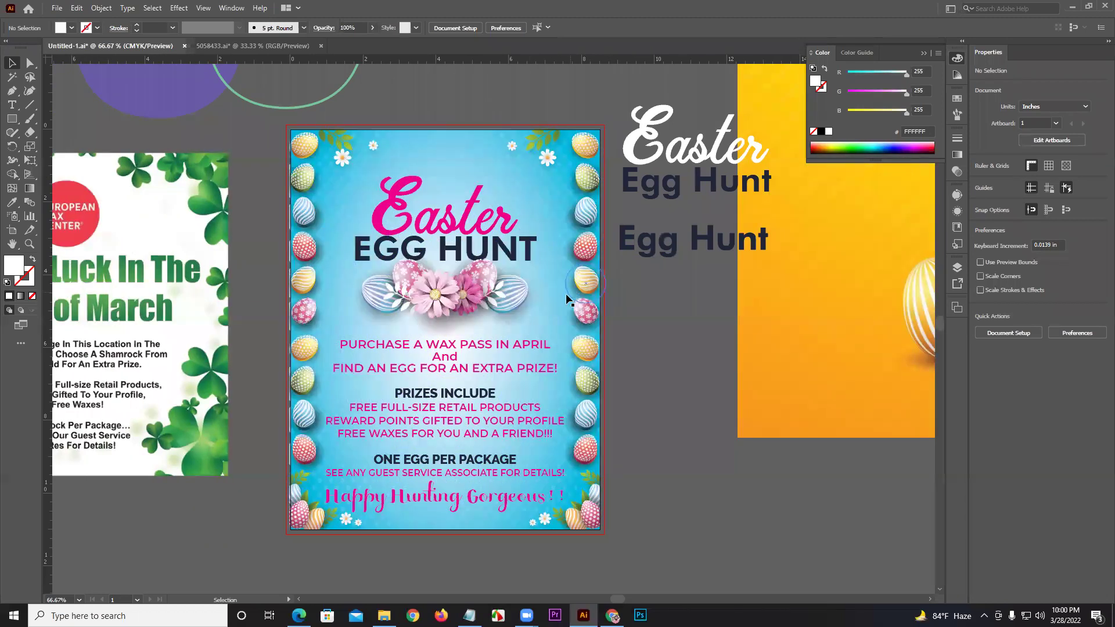
scroll(500, 218, down, 1)
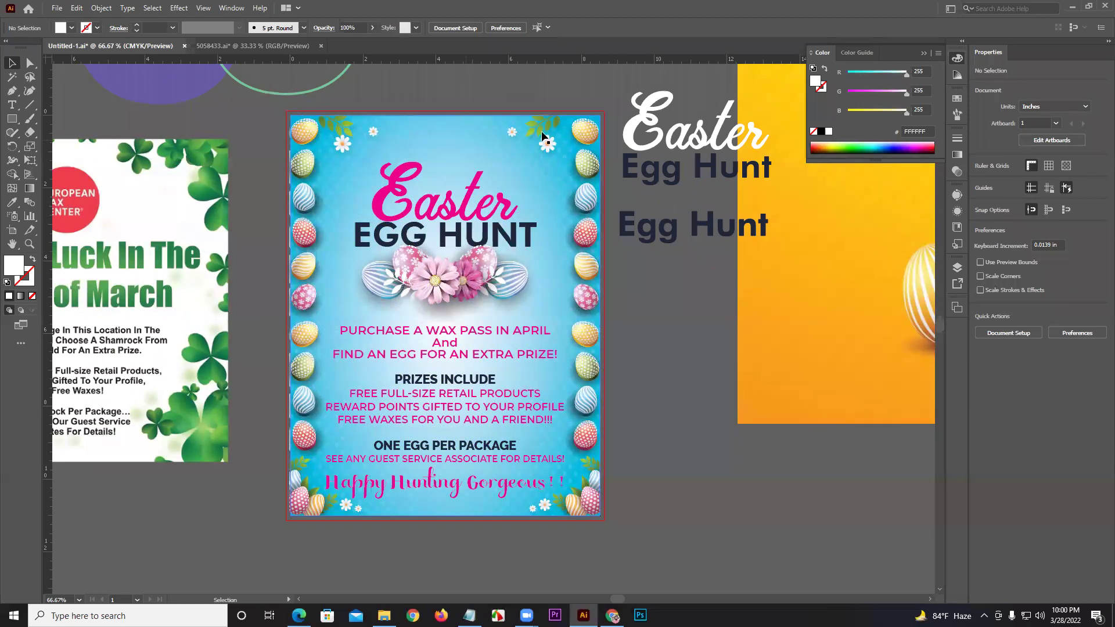
click(296, 46)
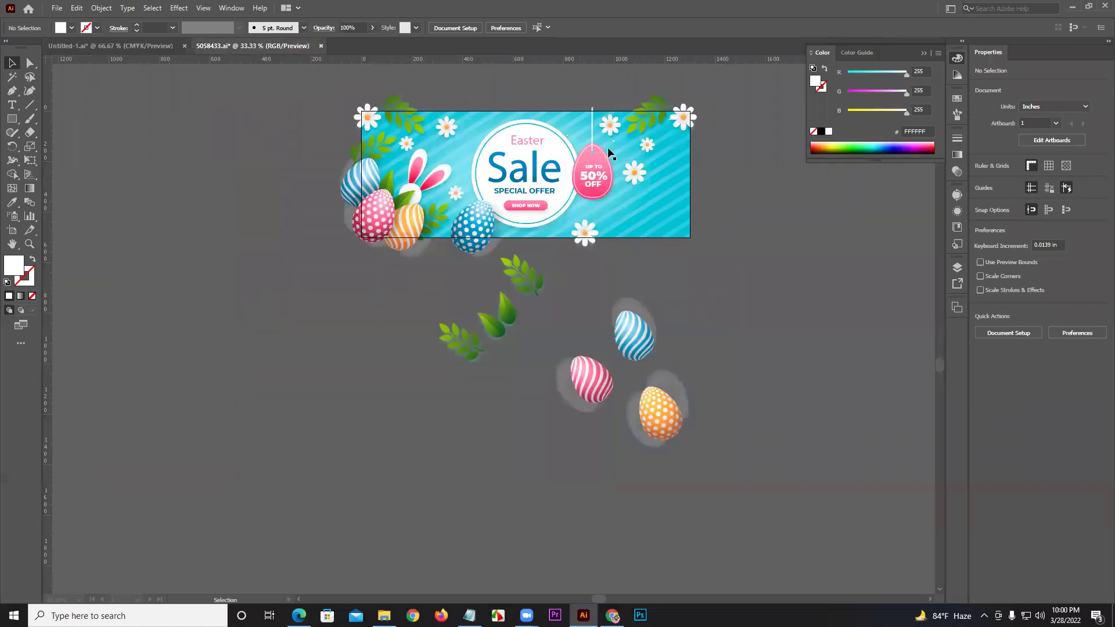
click(139, 48)
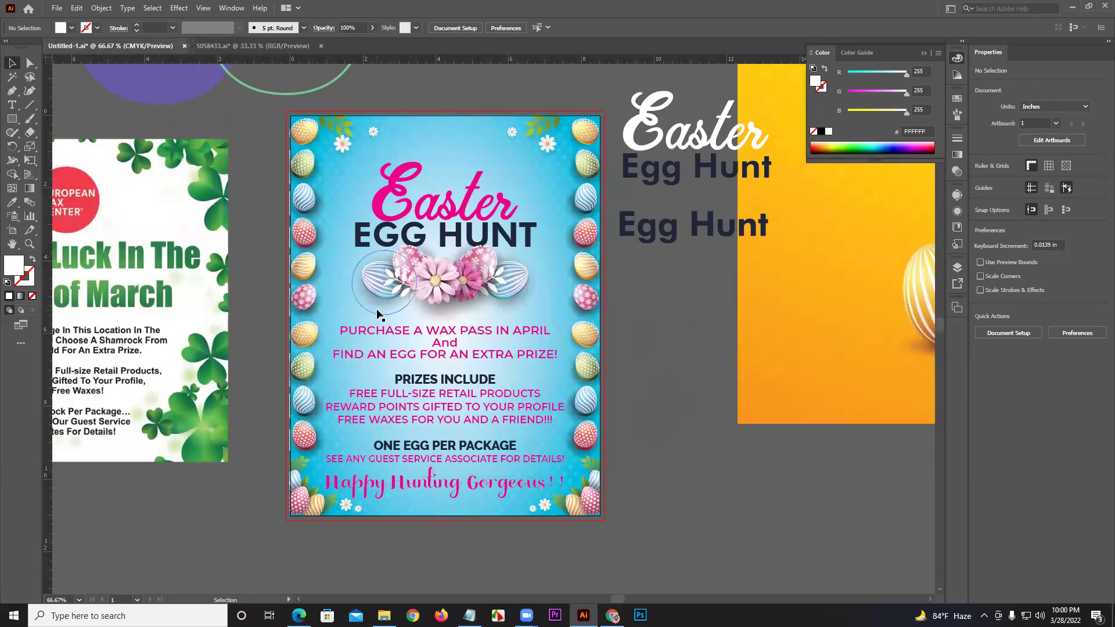
mouse_move(612, 616)
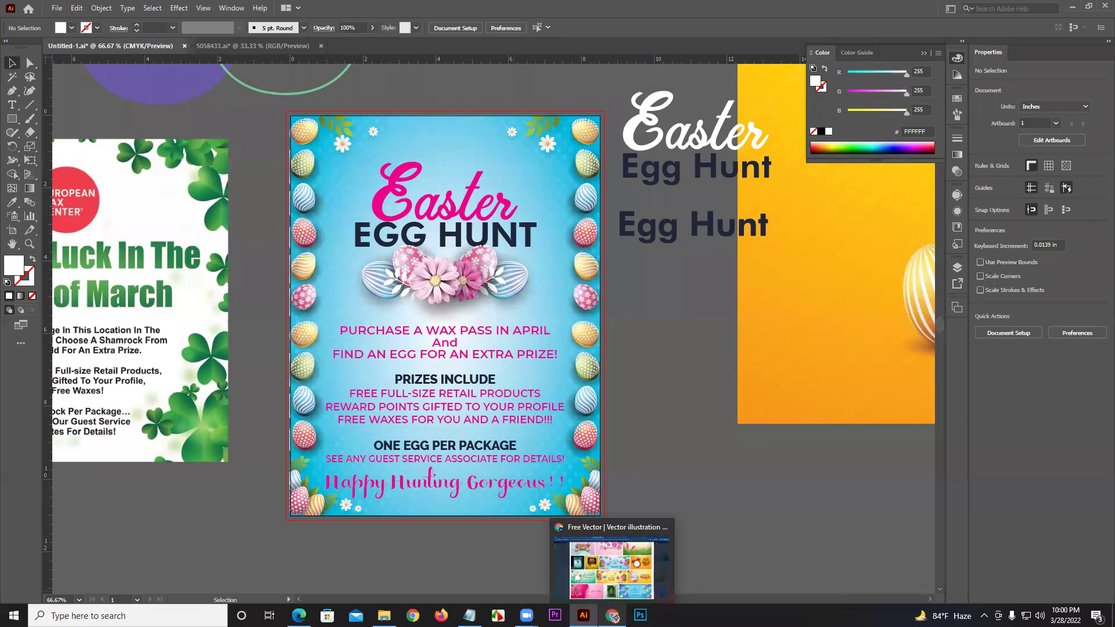
mouse_move(611, 576)
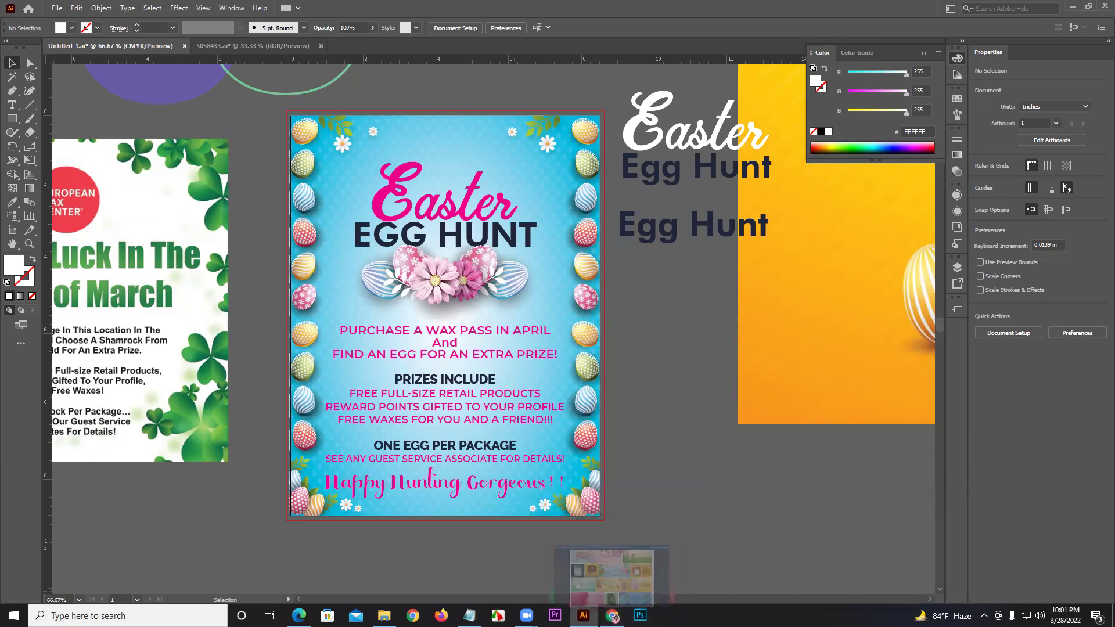
click(662, 608)
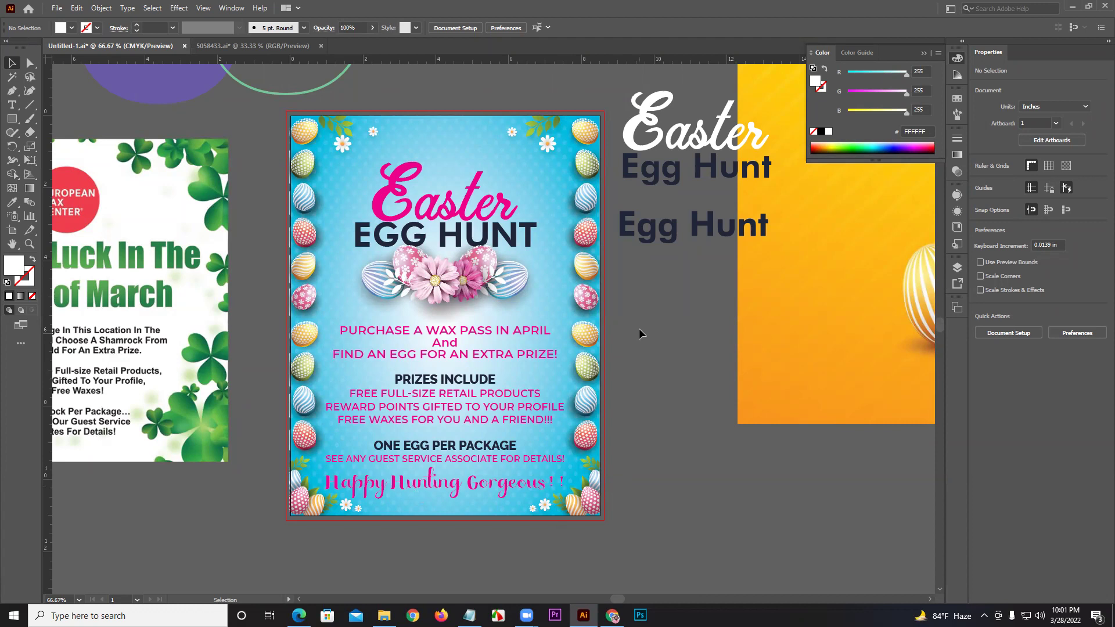
scroll(436, 284, up, 2)
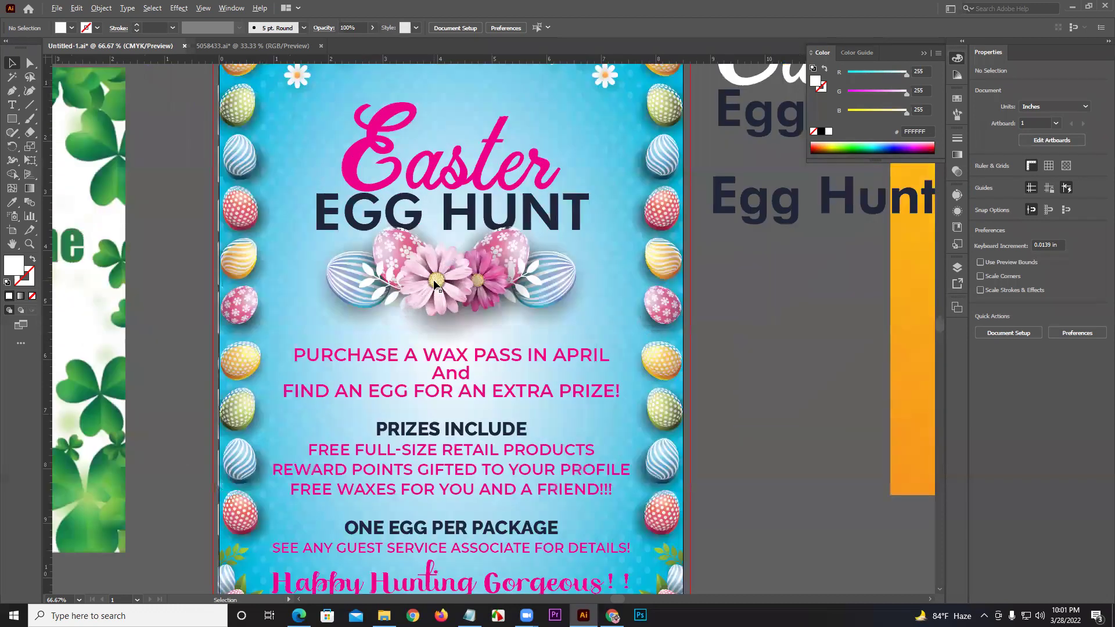
scroll(434, 284, up, 4)
scroll(434, 271, up, 3)
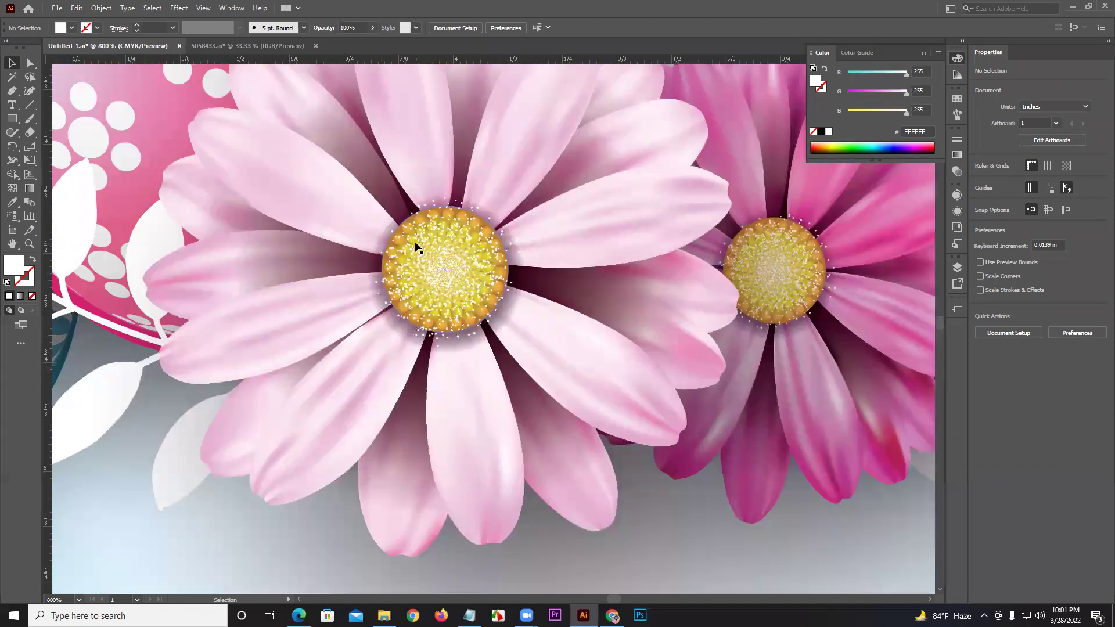
scroll(428, 232, up, 3)
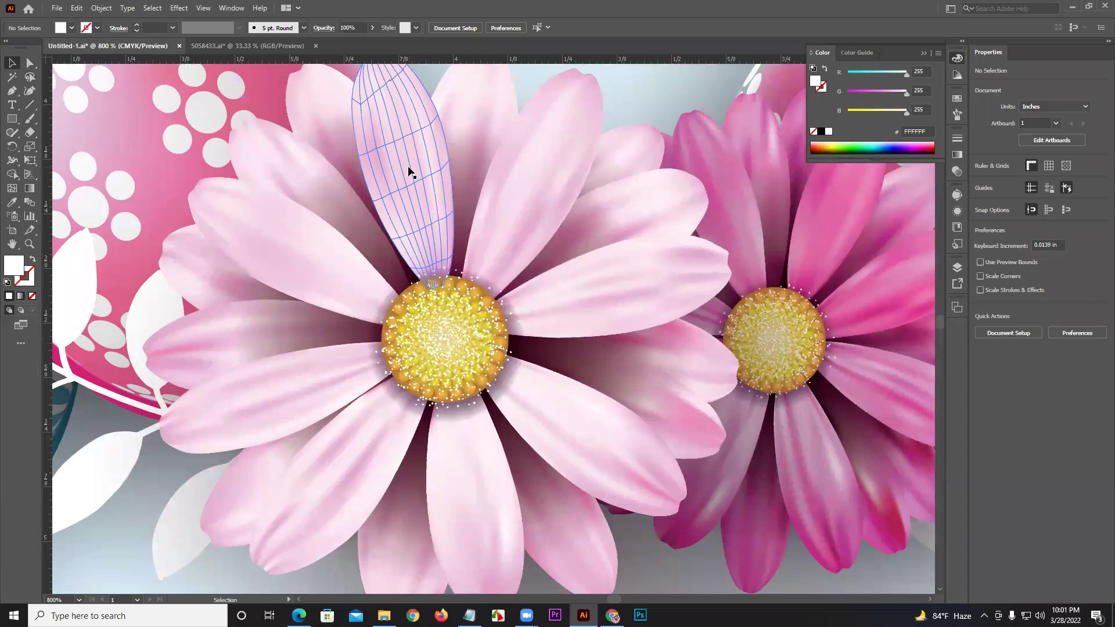
click(407, 165)
scroll(413, 173, down, 1)
scroll(436, 166, down, 1)
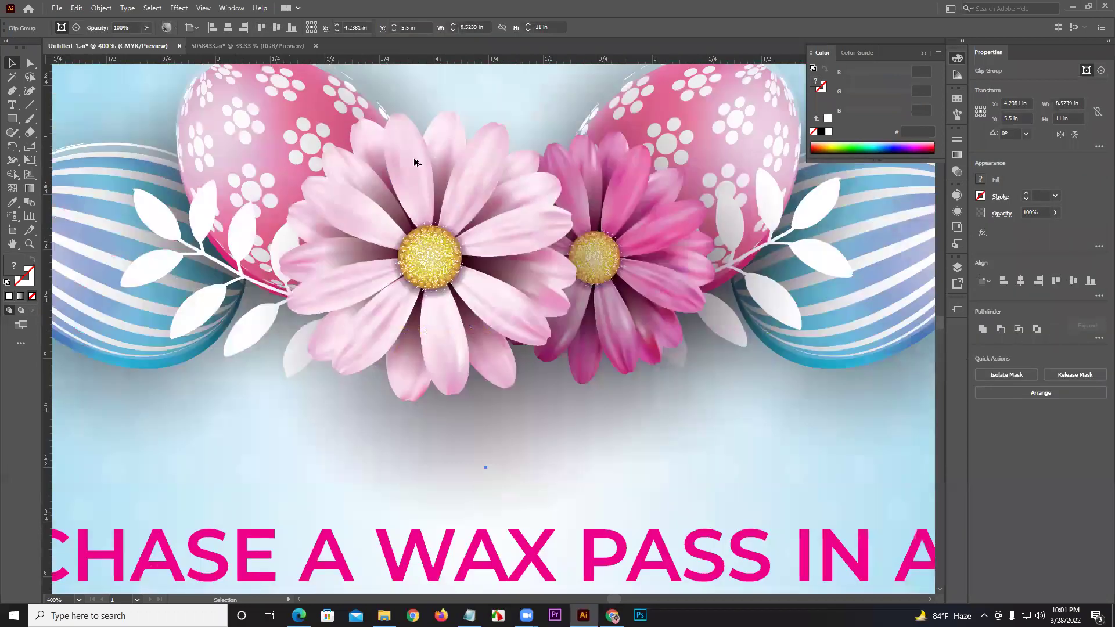
scroll(415, 162, up, 3)
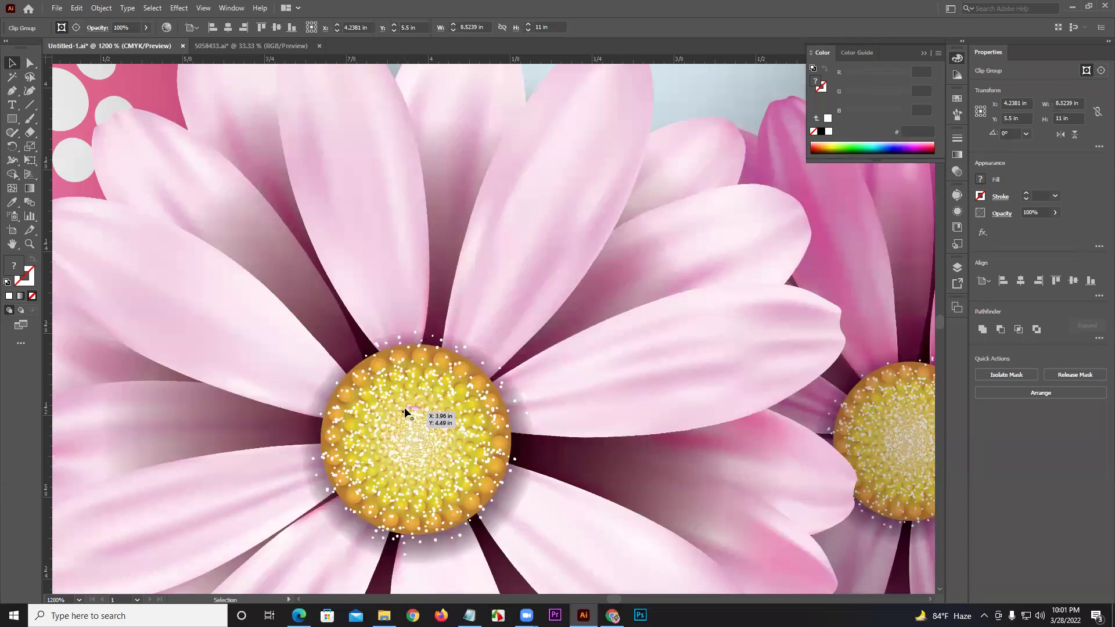
scroll(406, 406, down, 3)
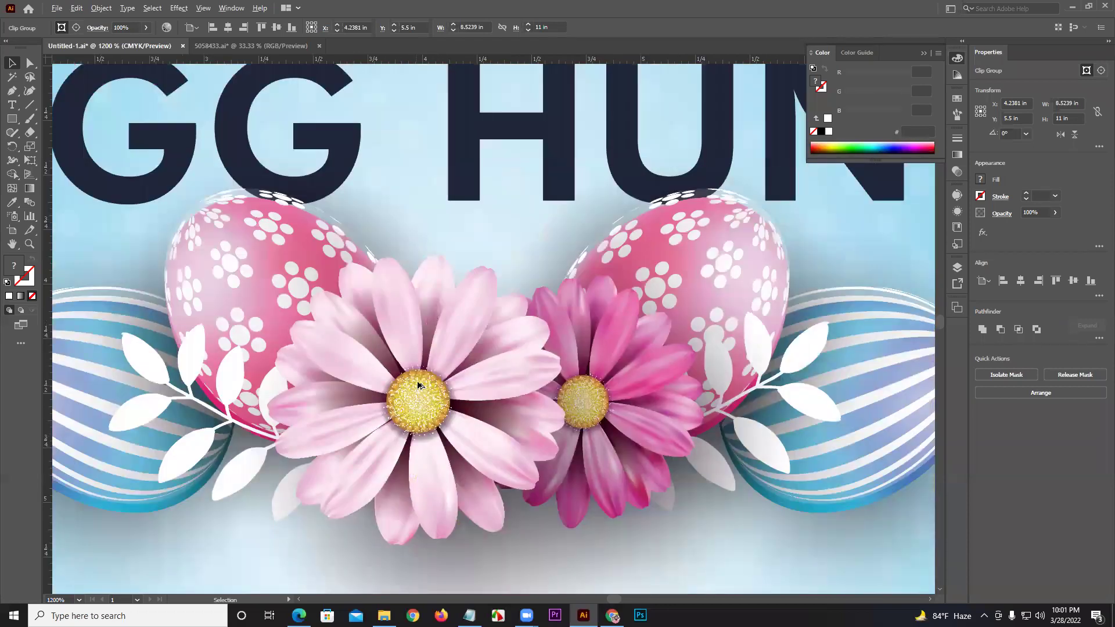
Marquee-select the loose 'Easter' and two 'Egg Hunt' text objects and delete them.
scroll(418, 385, down, 5)
scroll(499, 409, down, 2)
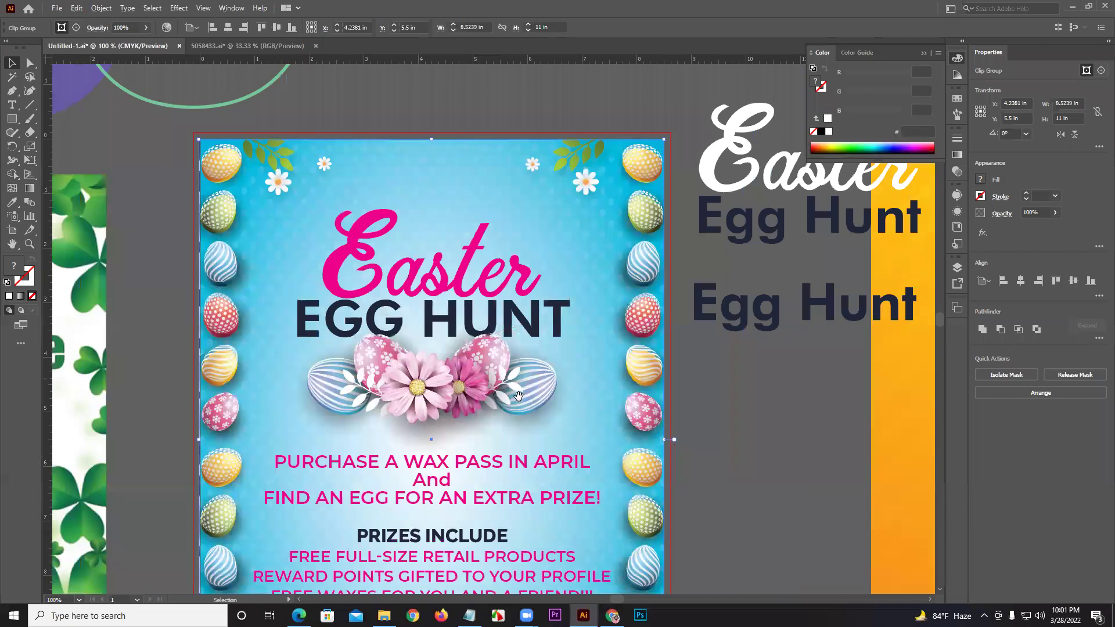
drag(518, 396, 535, 328)
key(space)
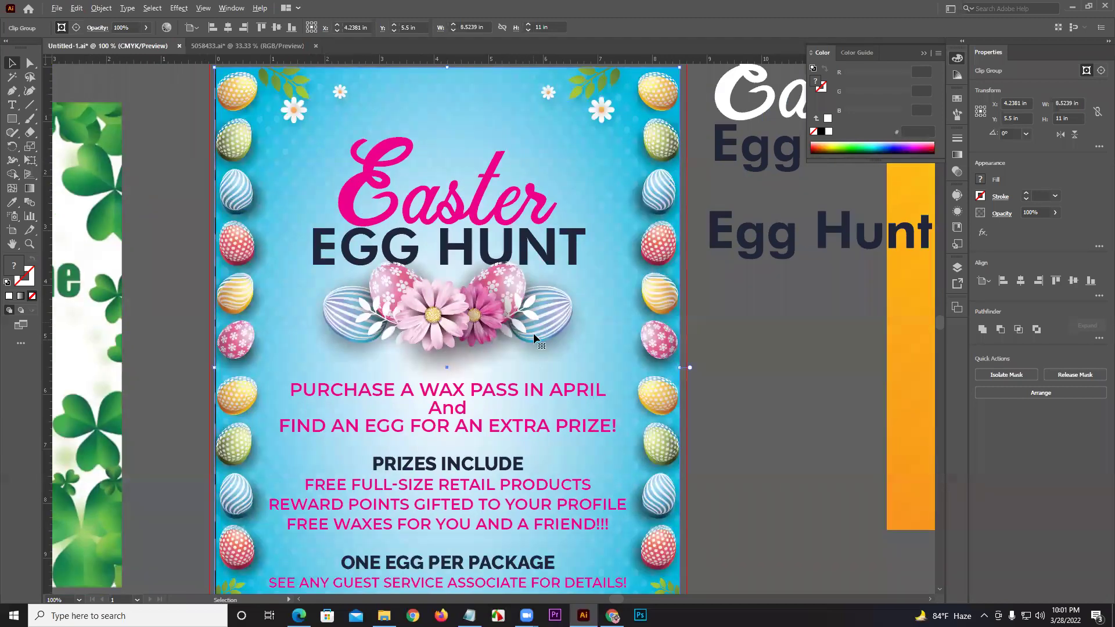
key(ctrl+minus)
click(679, 416)
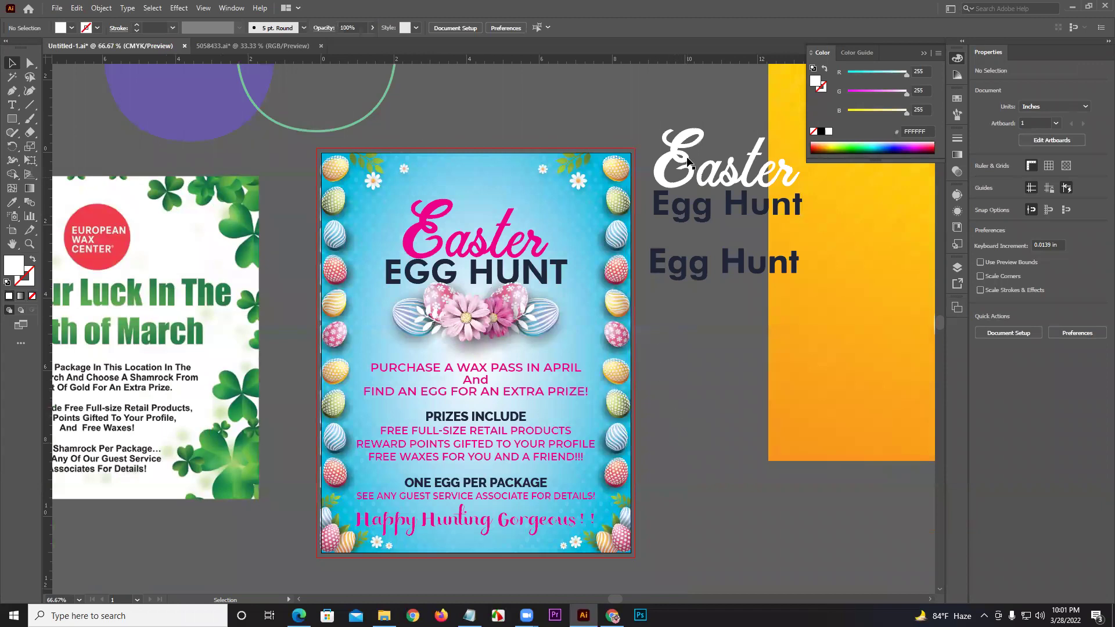
drag(639, 119, 685, 327)
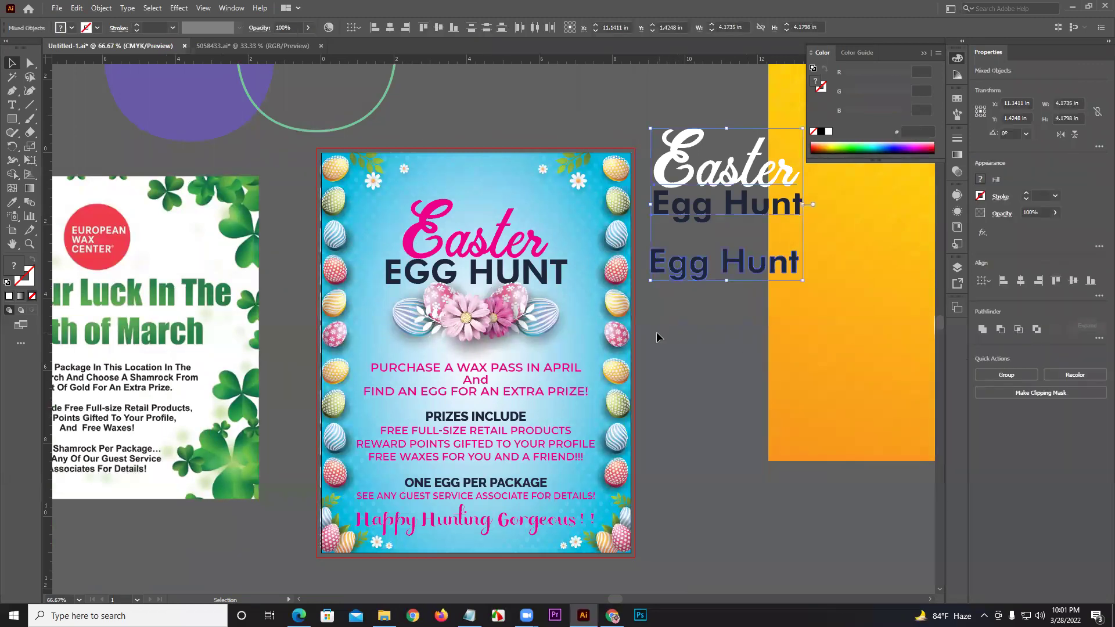
key(Delete)
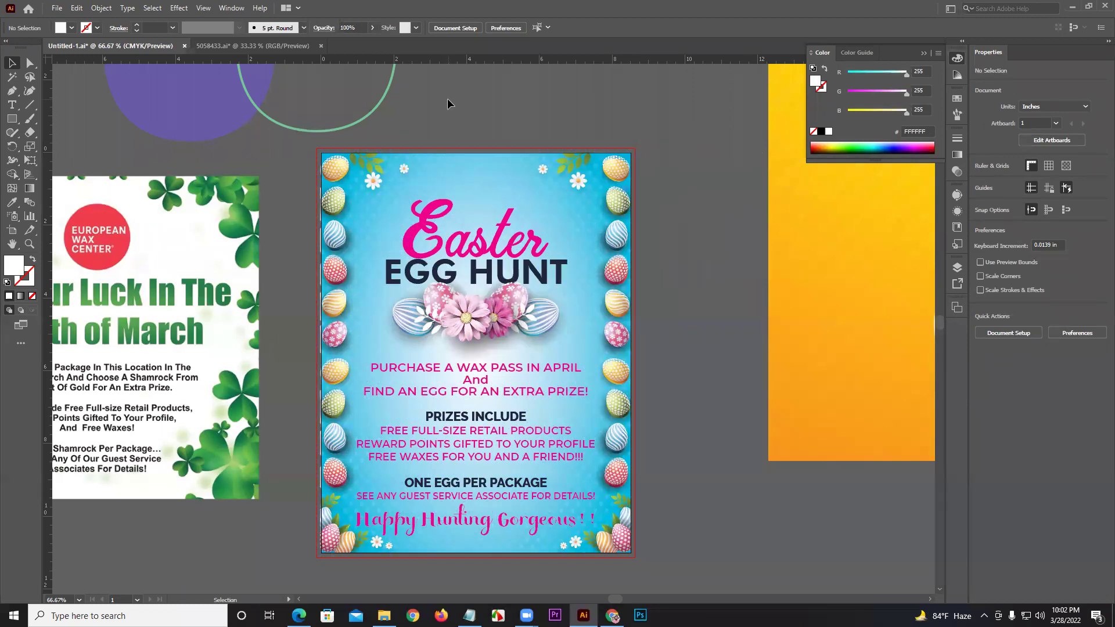
scroll(498, 284, up, 1)
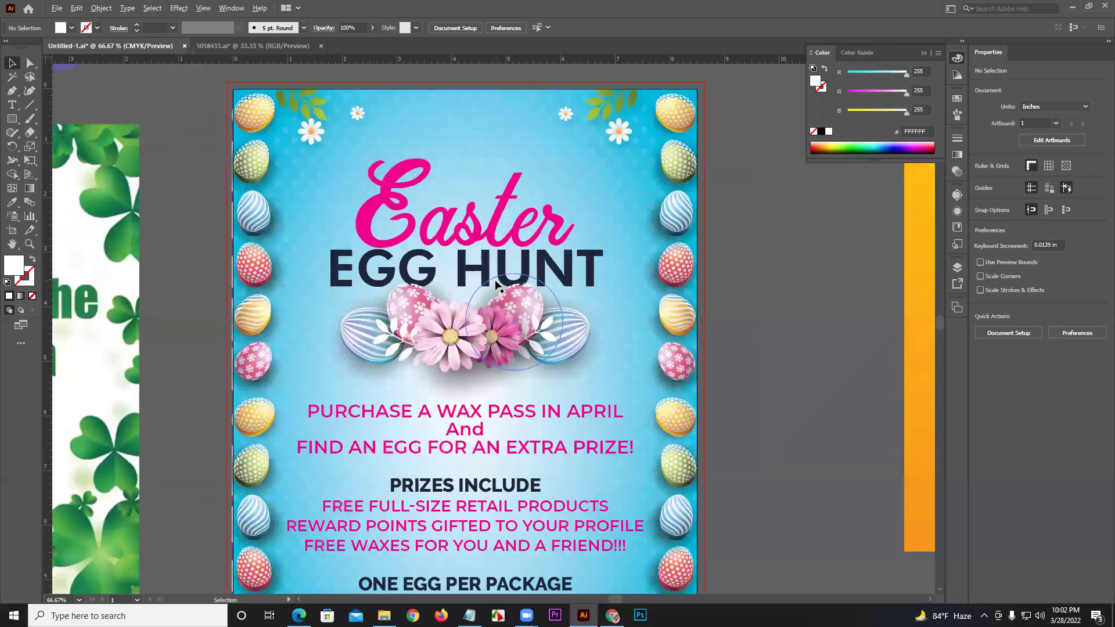
scroll(497, 284, up, 1)
key(a)
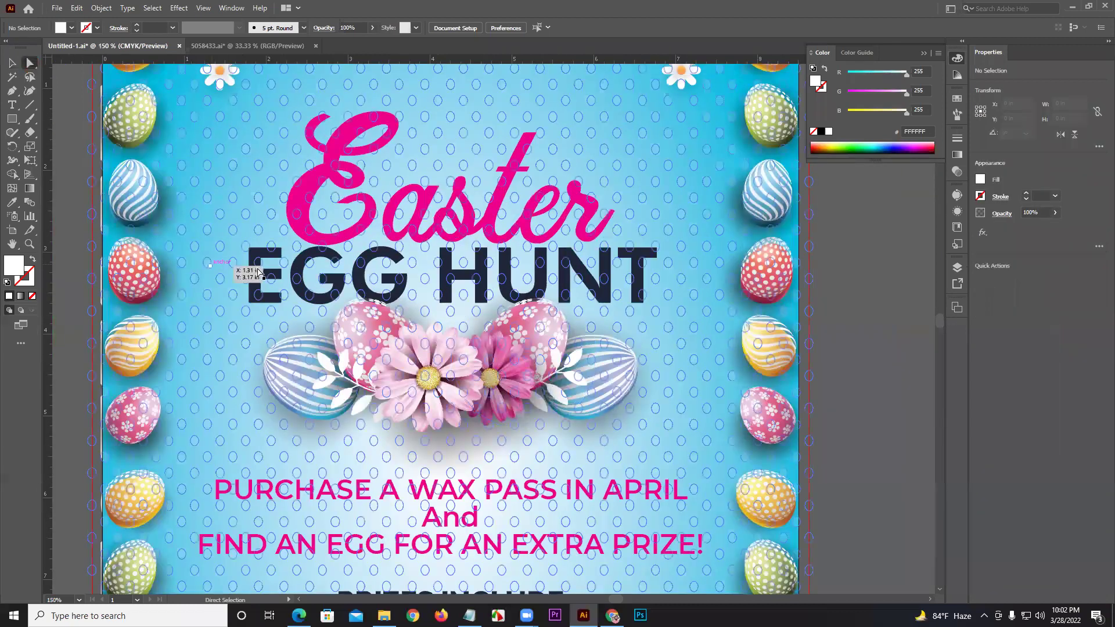
click(260, 273)
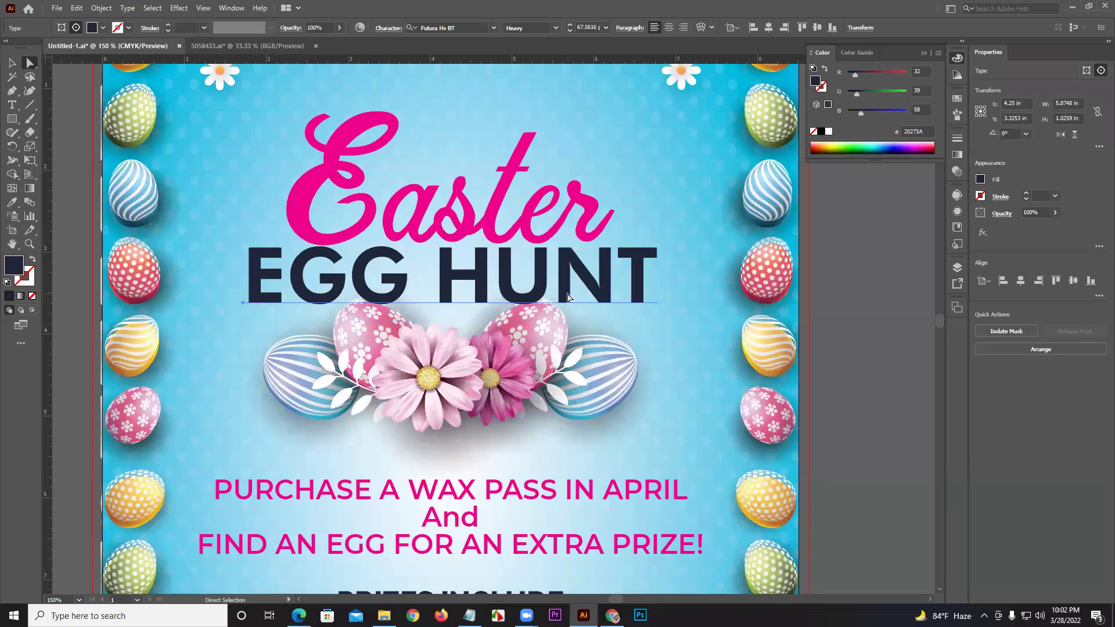
scroll(505, 282, down, 1)
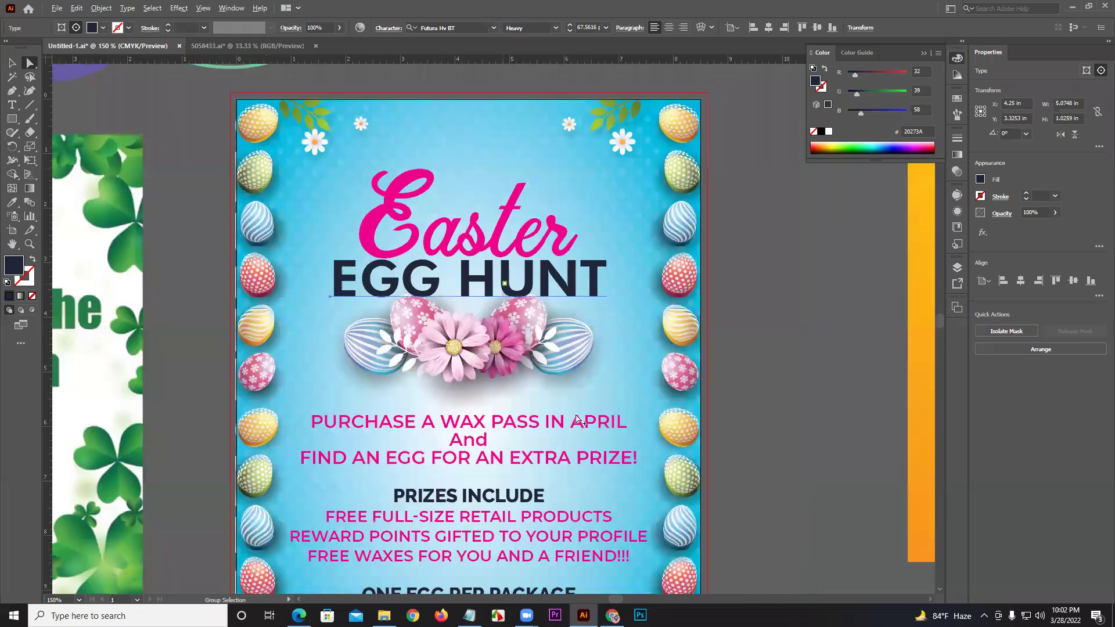
scroll(578, 419, down, 2)
scroll(582, 390, up, 4)
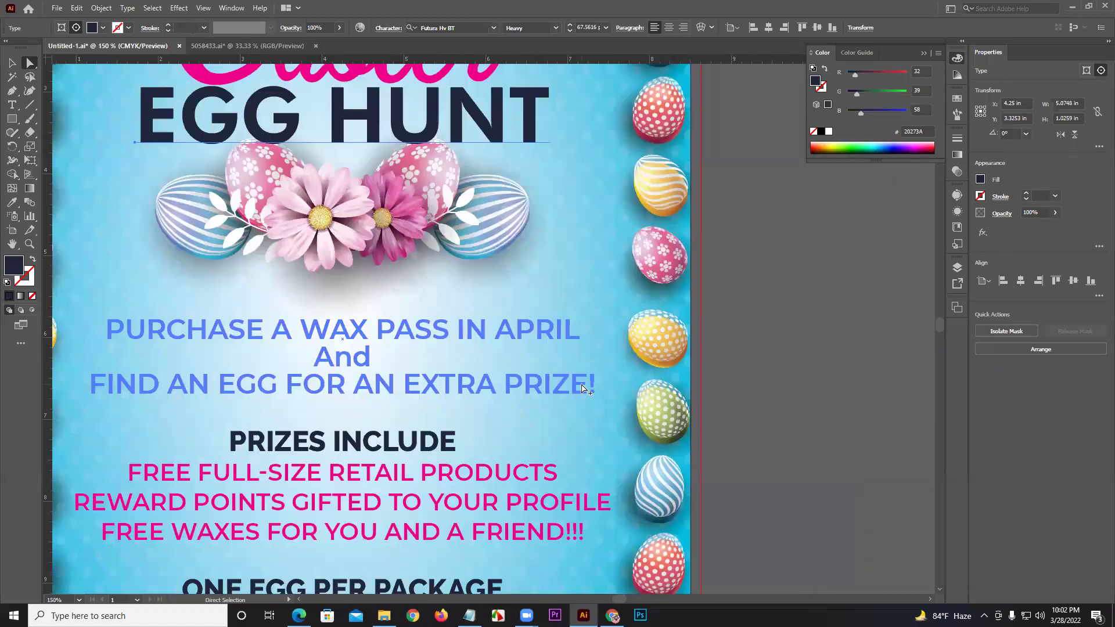
scroll(520, 395, up, 2)
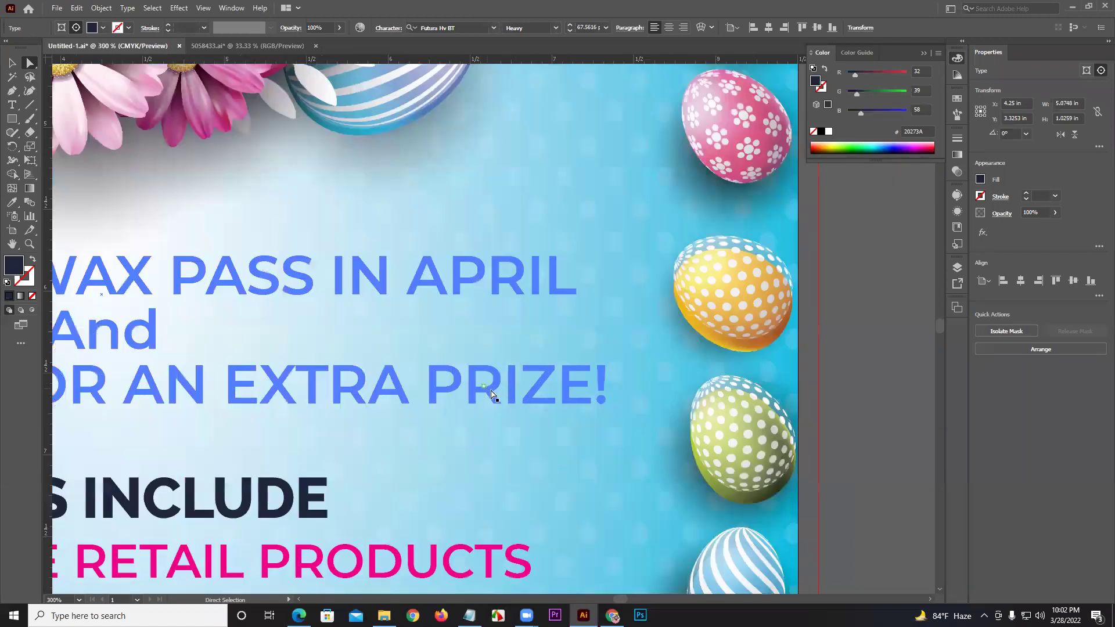
scroll(556, 394, down, 1)
scroll(557, 394, down, 2)
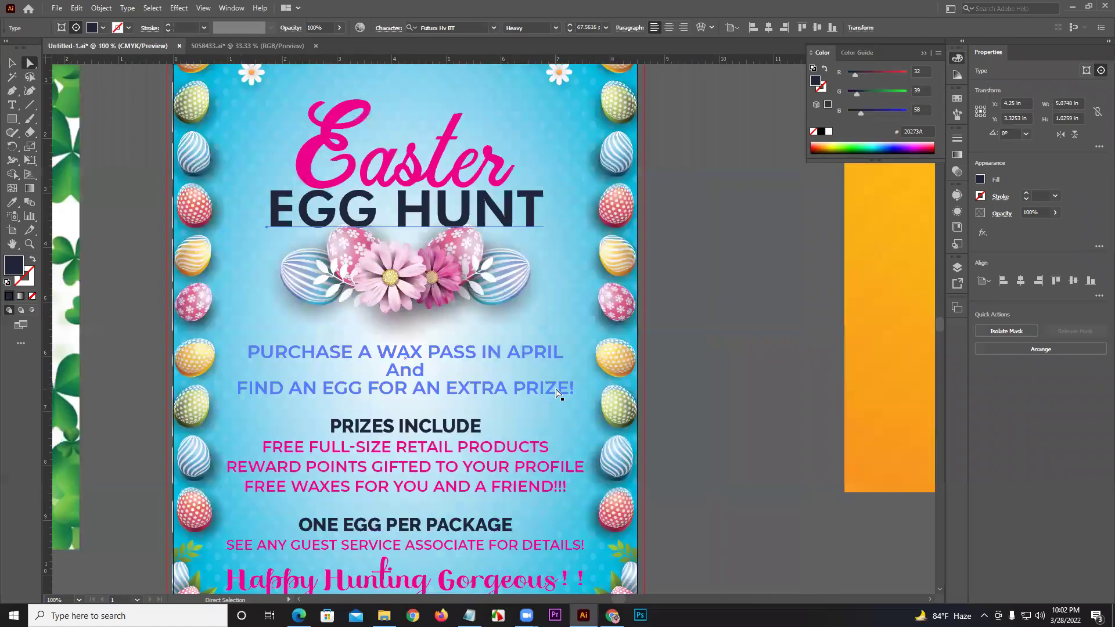
scroll(692, 336, down, 2)
scroll(720, 442, up, 1)
scroll(566, 410, up, 2)
scroll(567, 410, left, 1)
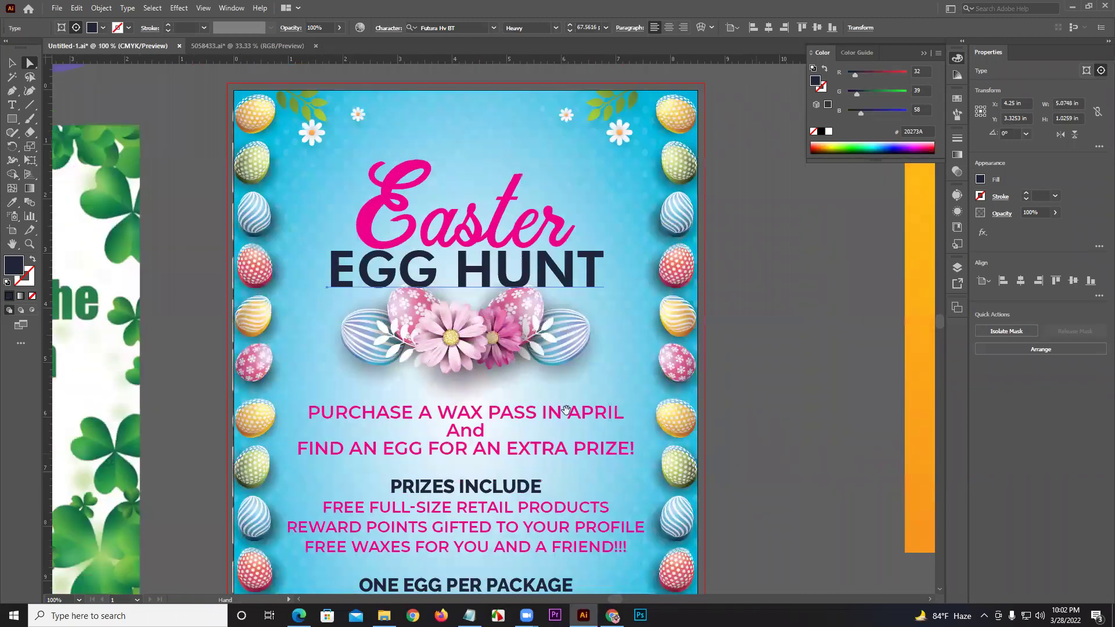
scroll(549, 379, left, 2)
scroll(231, 267, left, 1)
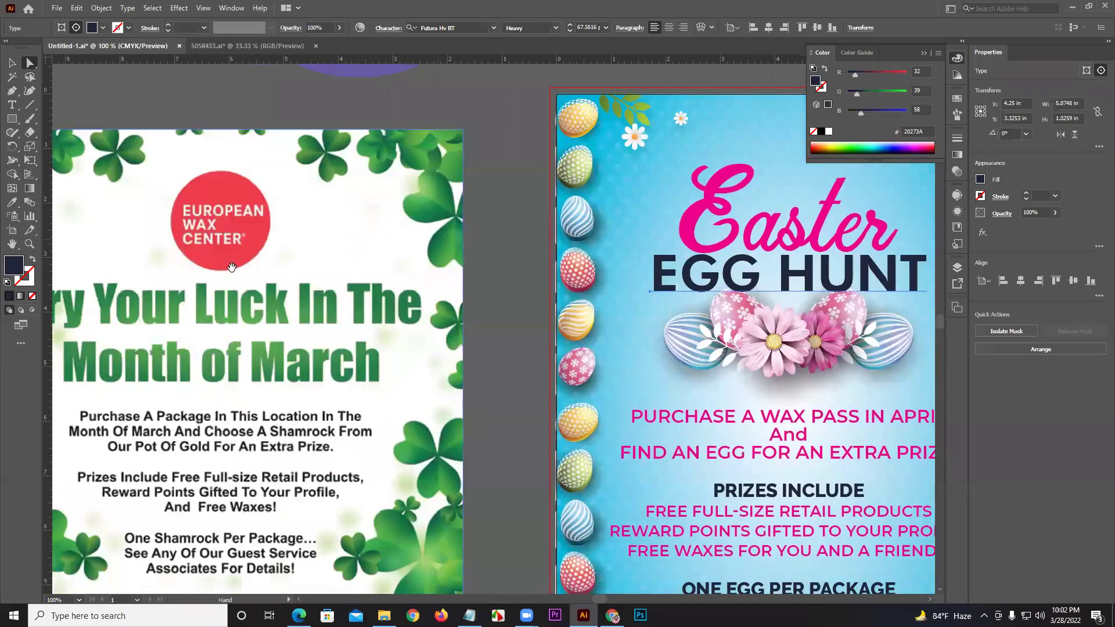
scroll(231, 267, right, 3)
scroll(231, 267, up, 1)
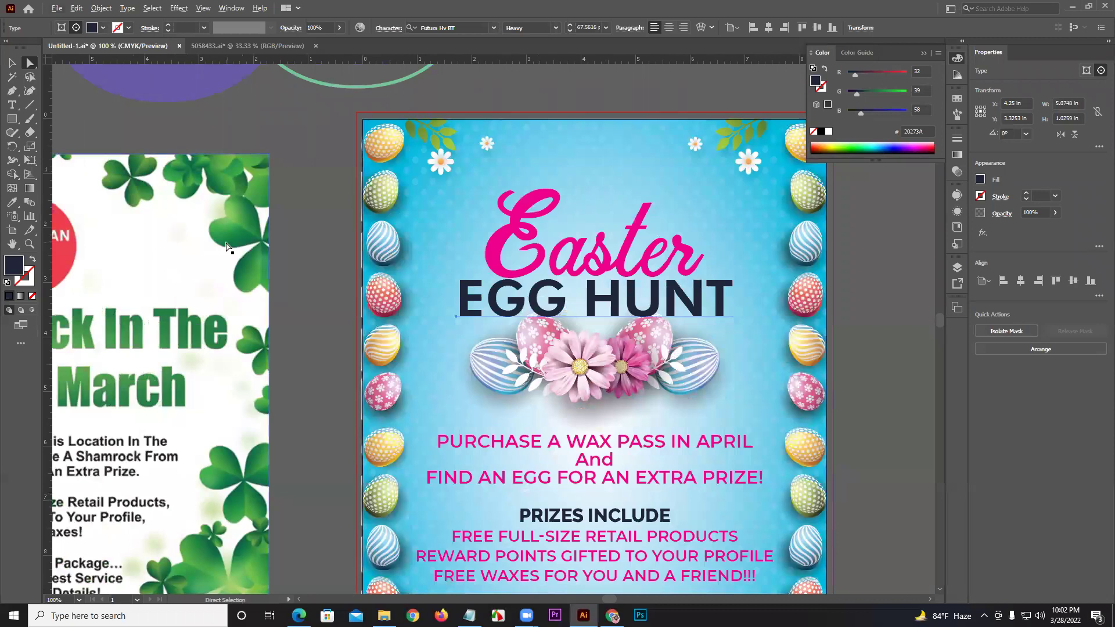
scroll(226, 245, left, 3)
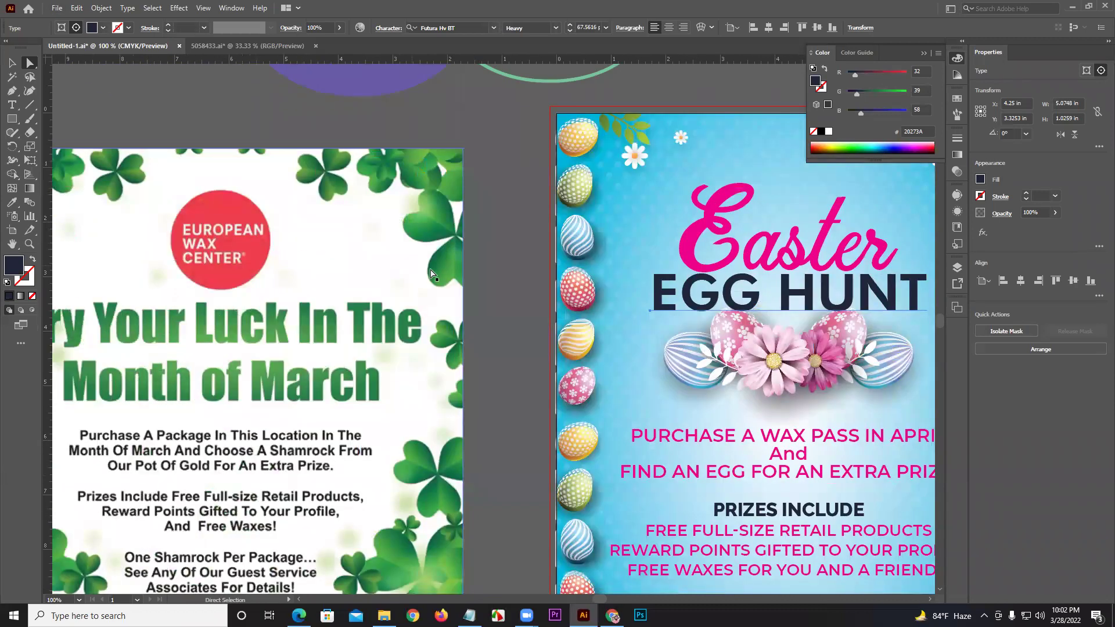
drag(453, 282, 259, 299)
click(395, 184)
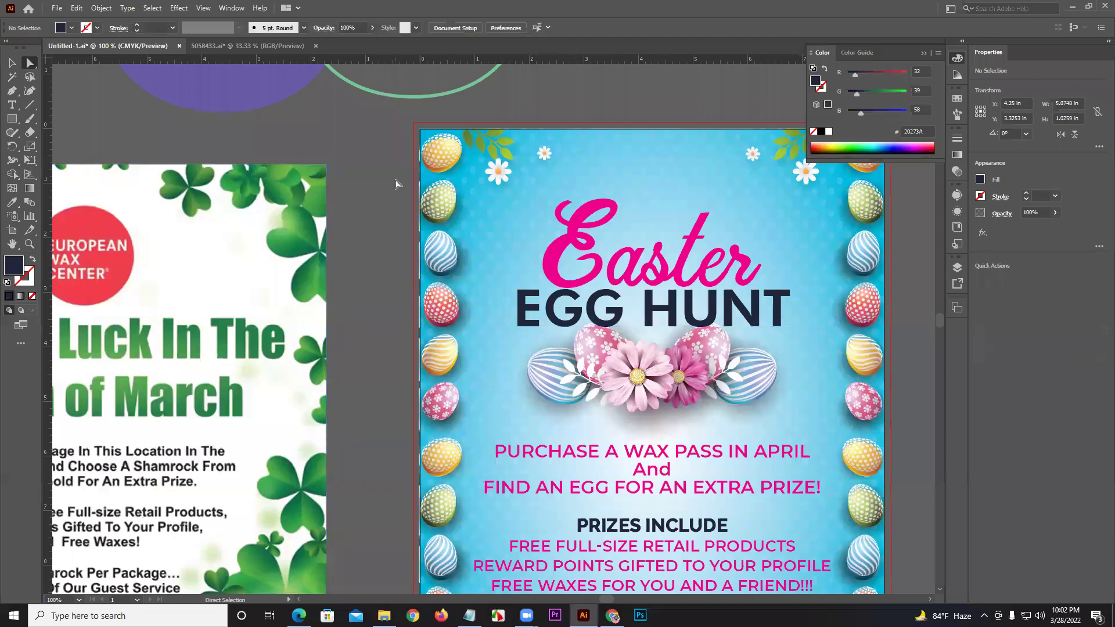
scroll(396, 183, down, 1)
scroll(395, 183, down, 1)
Close Untitled-1 without saving, then close 5058433.ai after answering its save prompt.
click(176, 46)
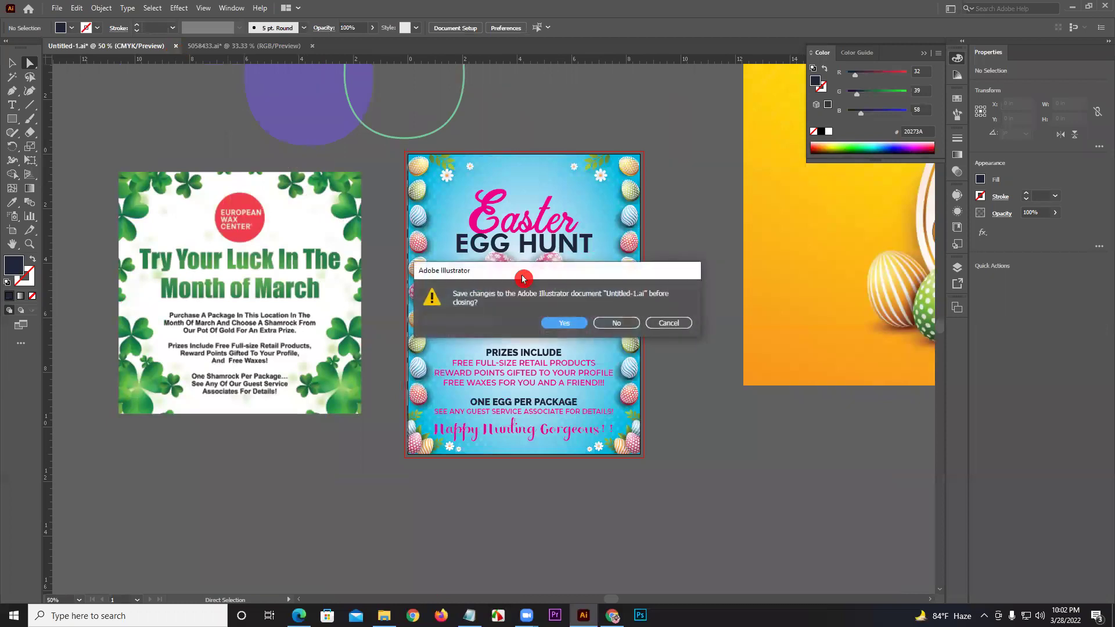
click(616, 323)
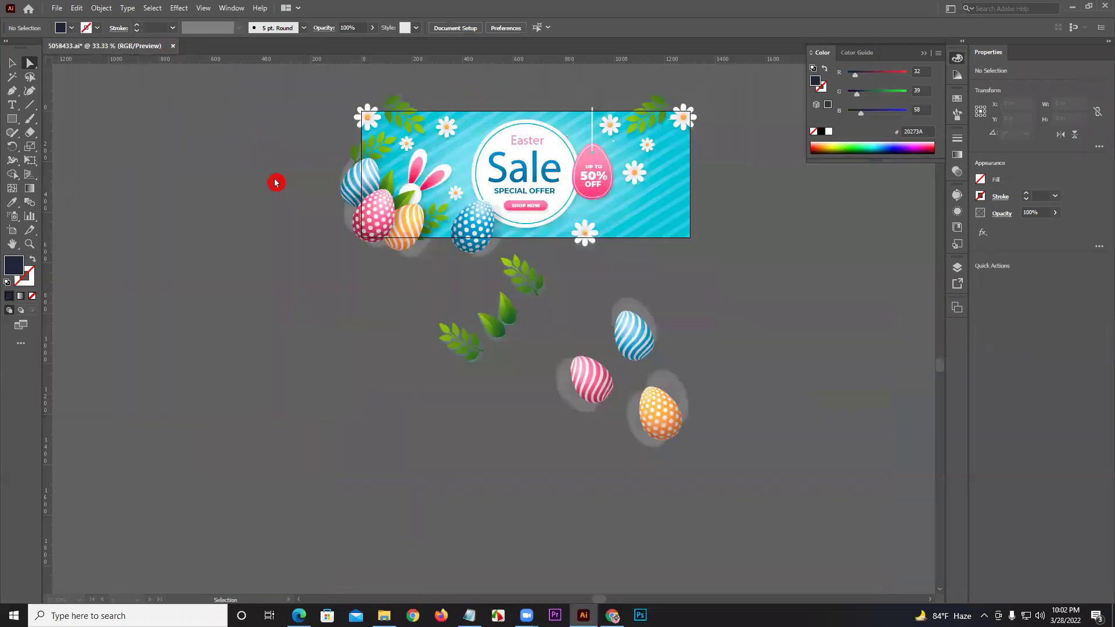
click(174, 48)
click(622, 324)
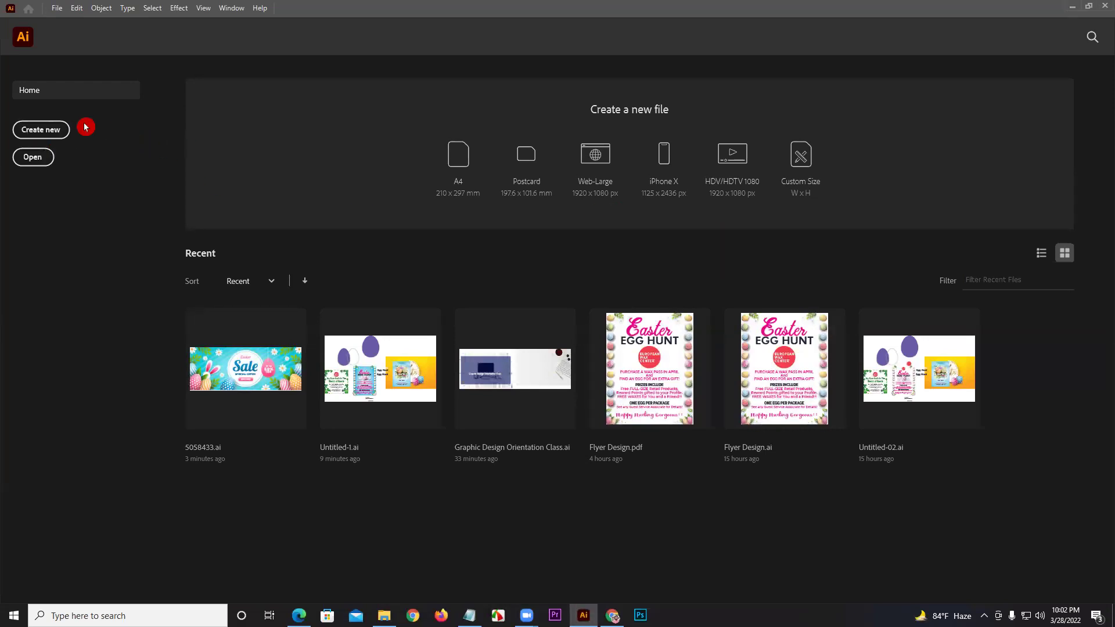
Start a new document and browse the Saved, Mobile and Web blank presets.
click(60, 130)
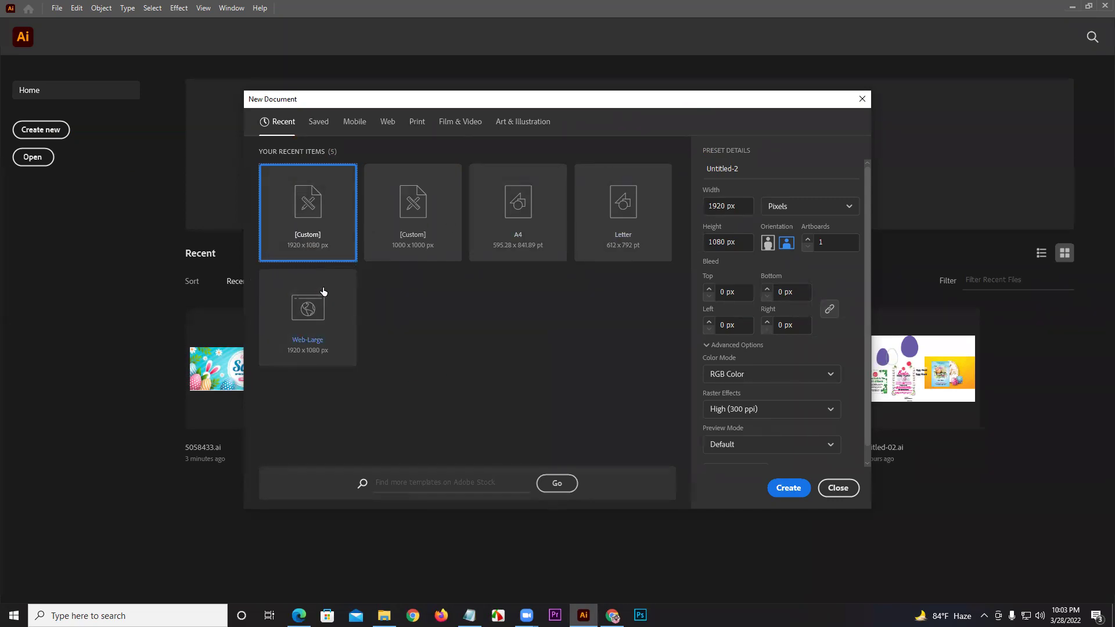
click(319, 123)
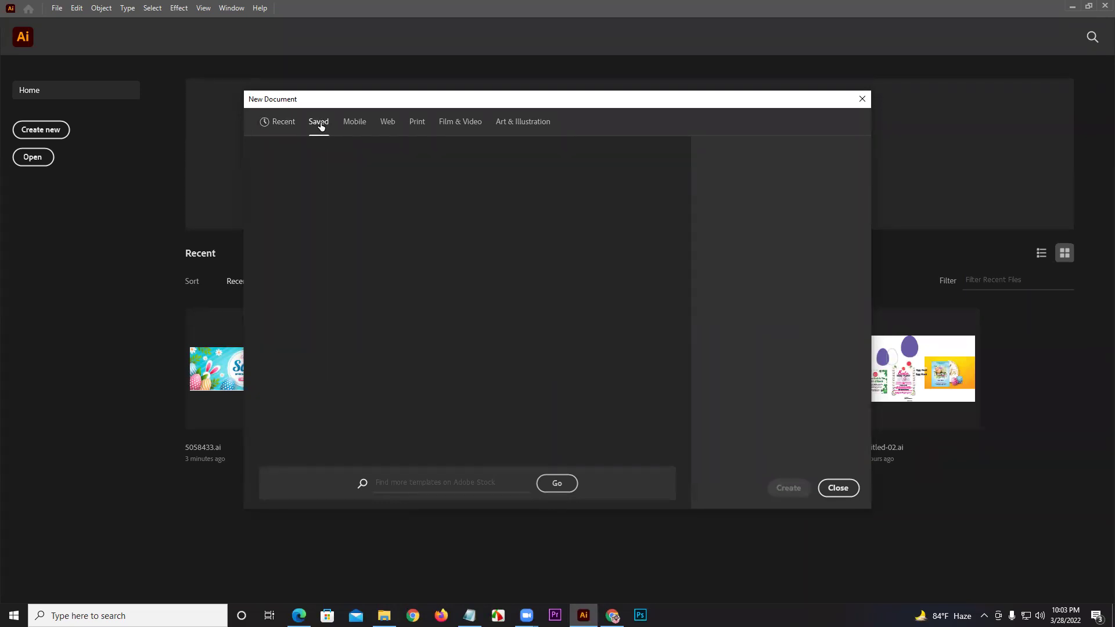
click(356, 129)
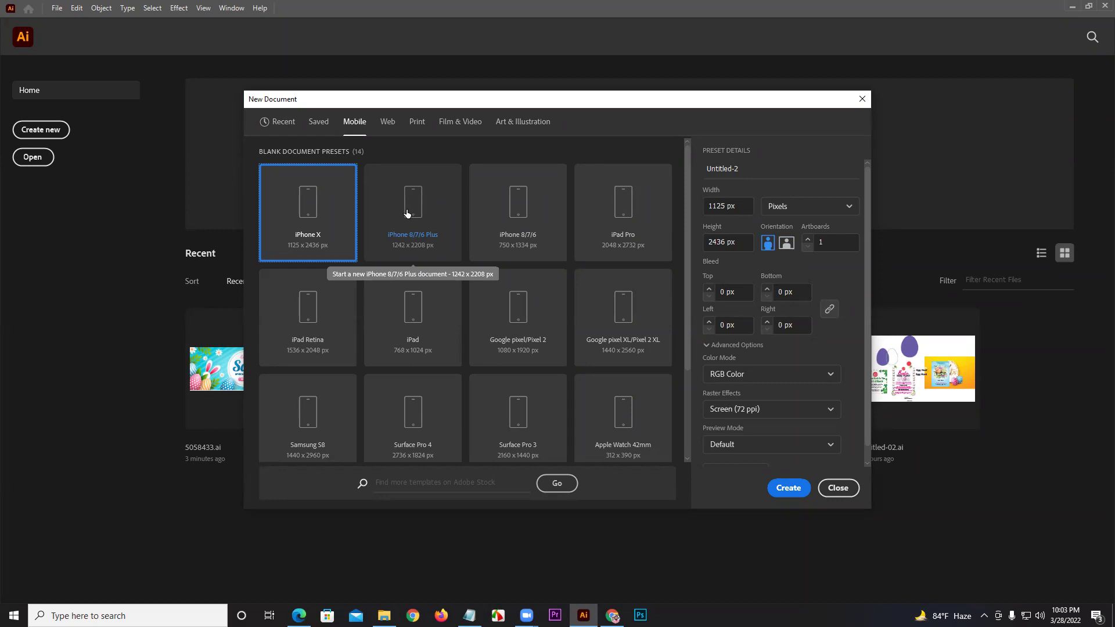
scroll(412, 371, down, 3)
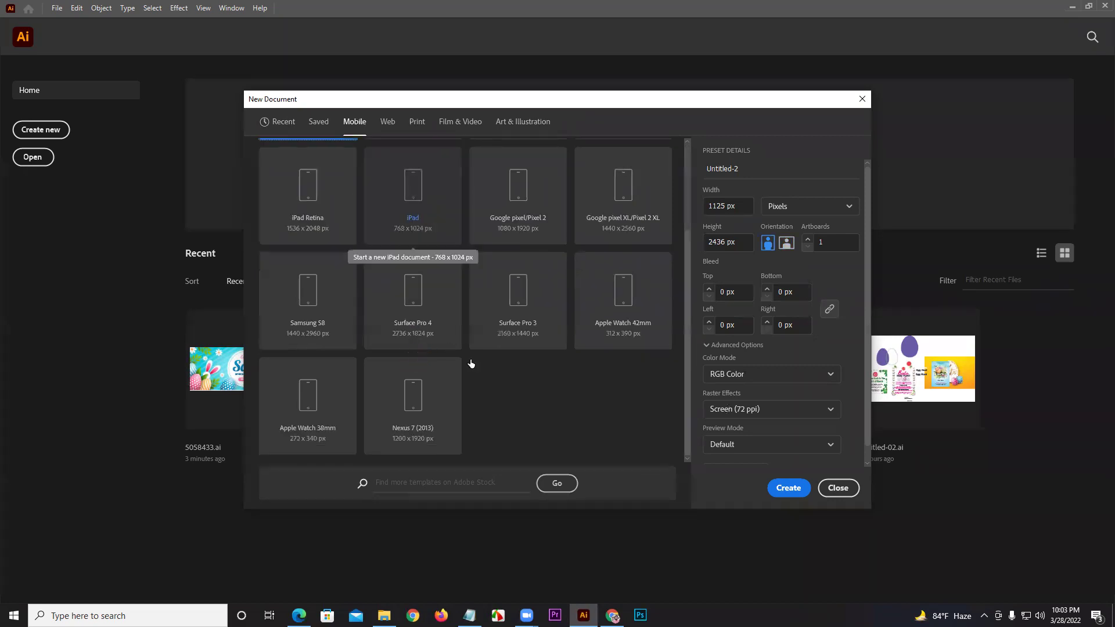
scroll(515, 384, up, 3)
click(510, 359)
click(386, 122)
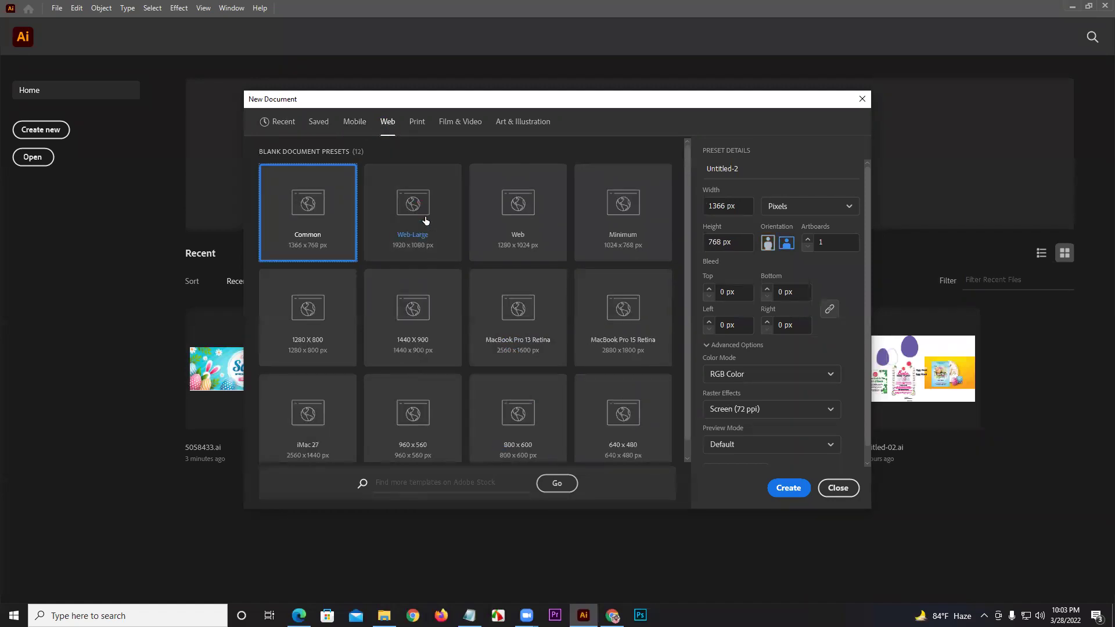
click(417, 122)
click(421, 186)
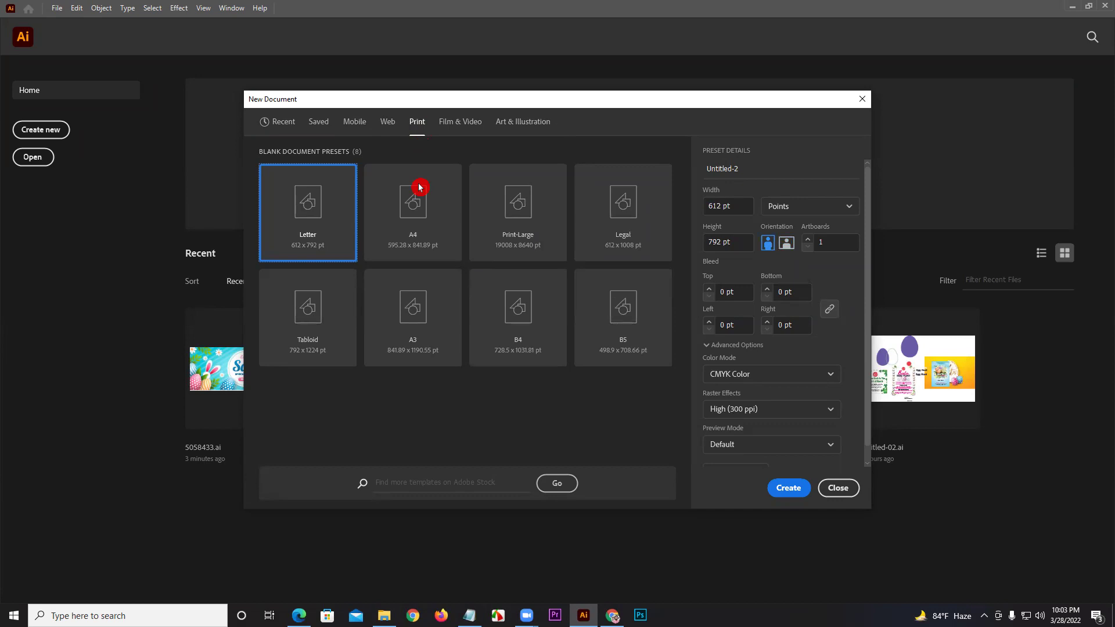
click(497, 124)
click(453, 141)
click(391, 123)
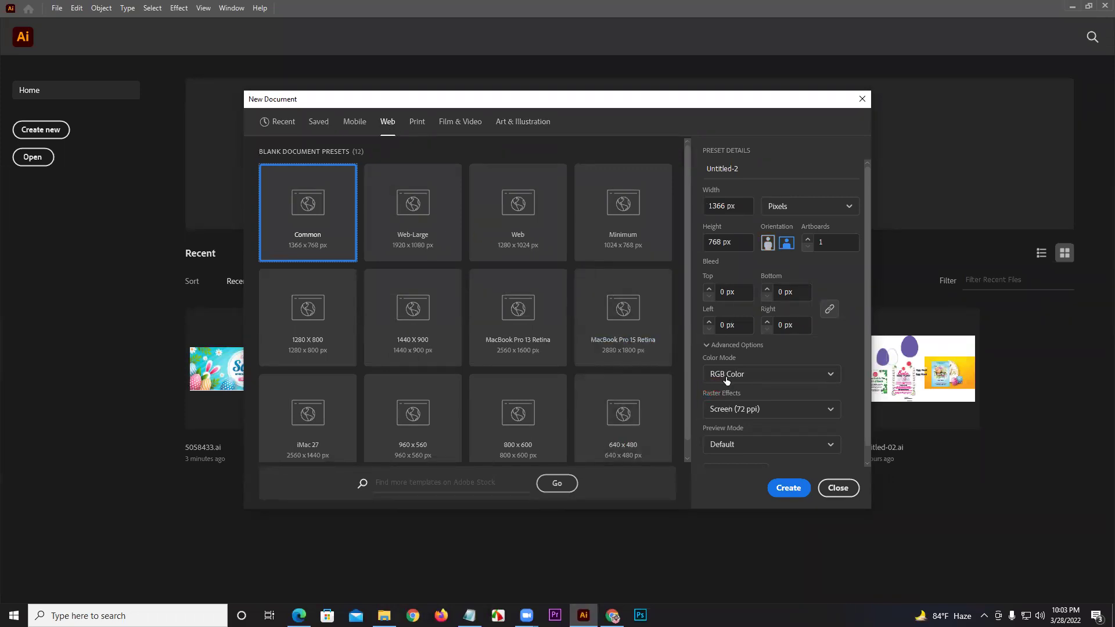
click(415, 123)
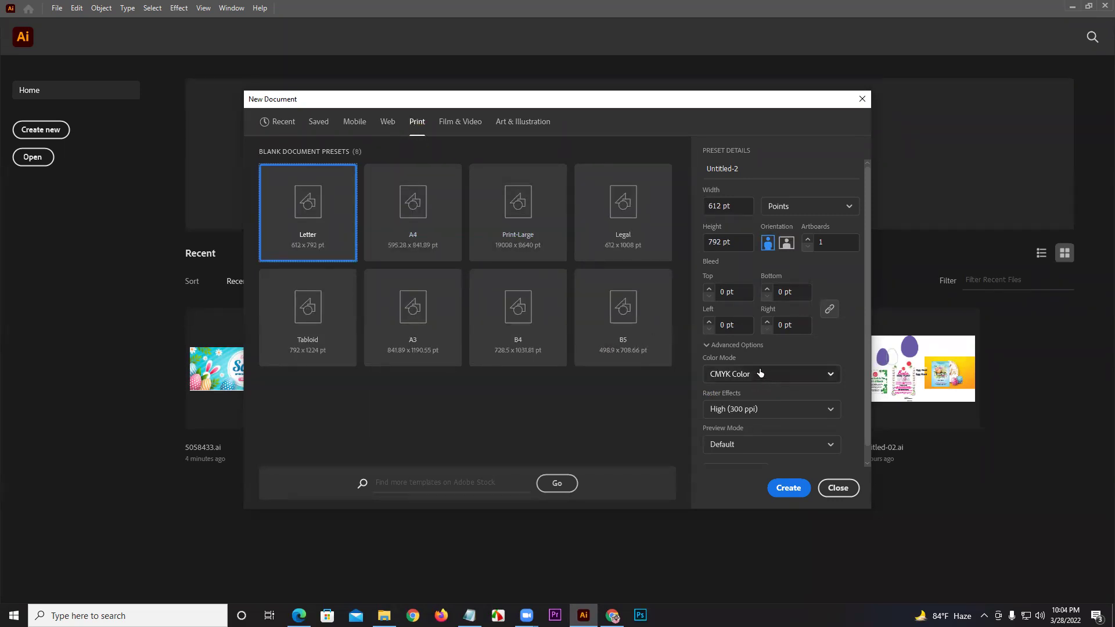
click(389, 124)
click(749, 164)
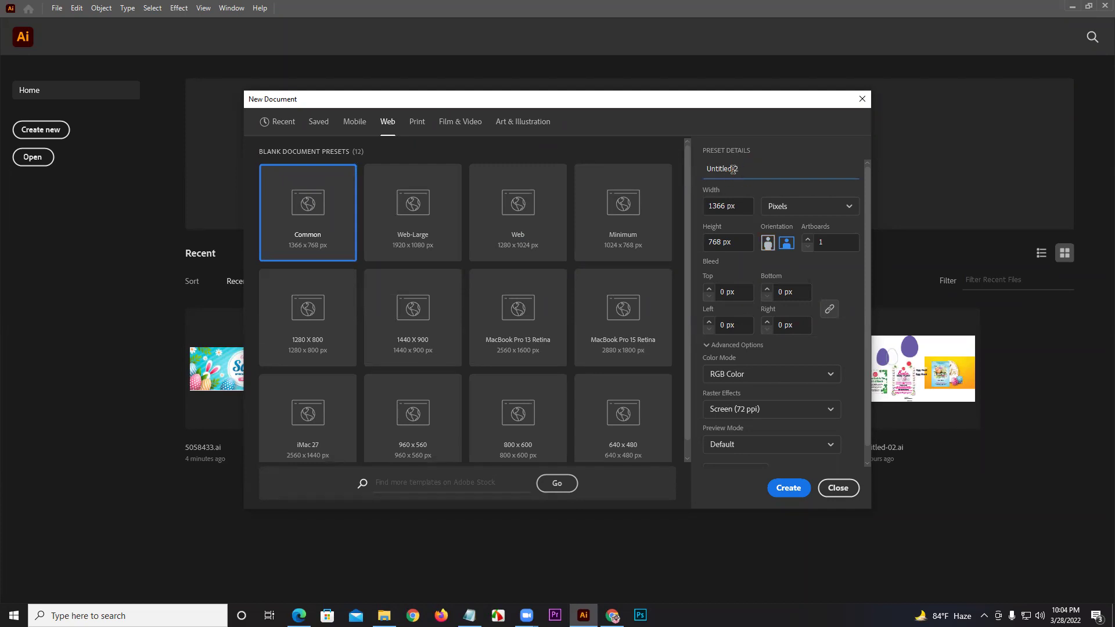
Name the new document 'class 10', keeping Pixels as the units.
click(747, 175)
double_click(746, 179)
text(class)
text( 10)
click(796, 207)
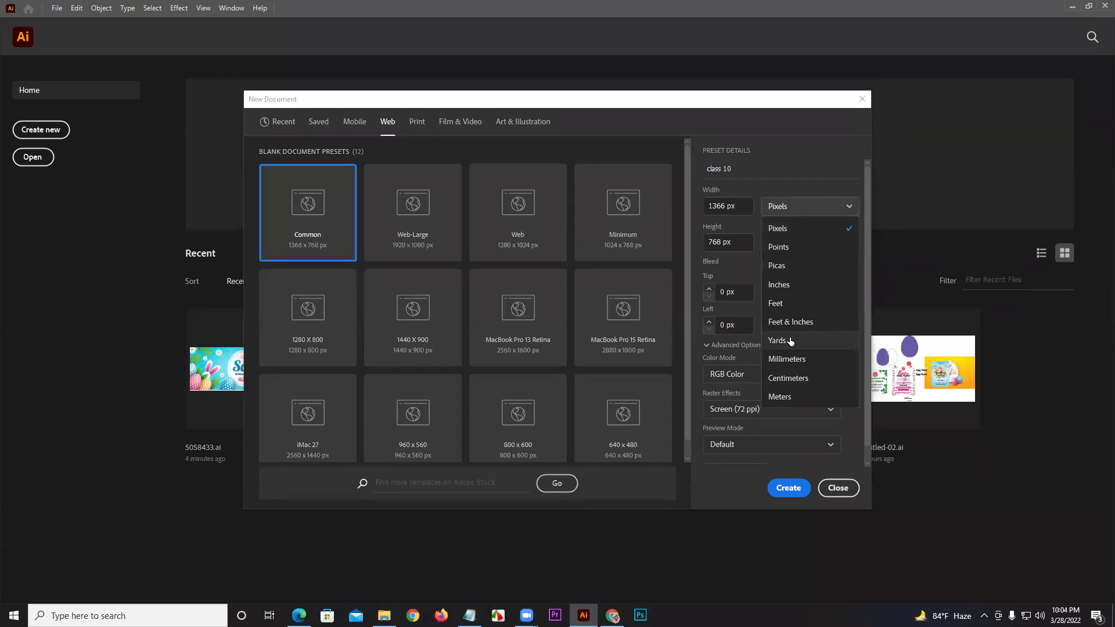
click(796, 208)
click(801, 227)
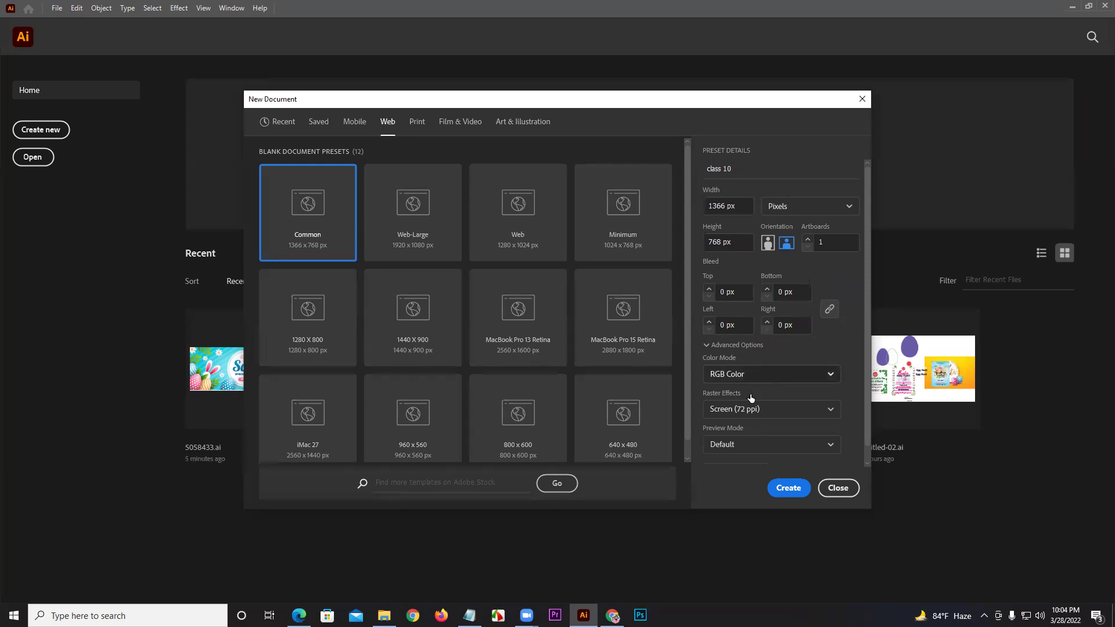
Set Raster Effects to High (300 ppi).
click(747, 411)
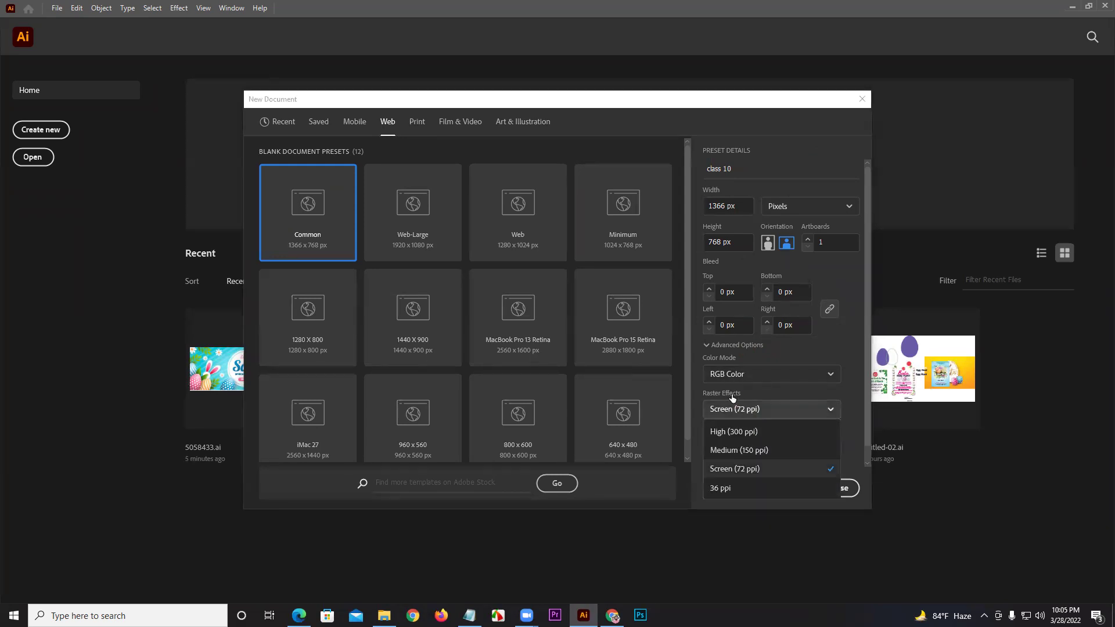
click(748, 432)
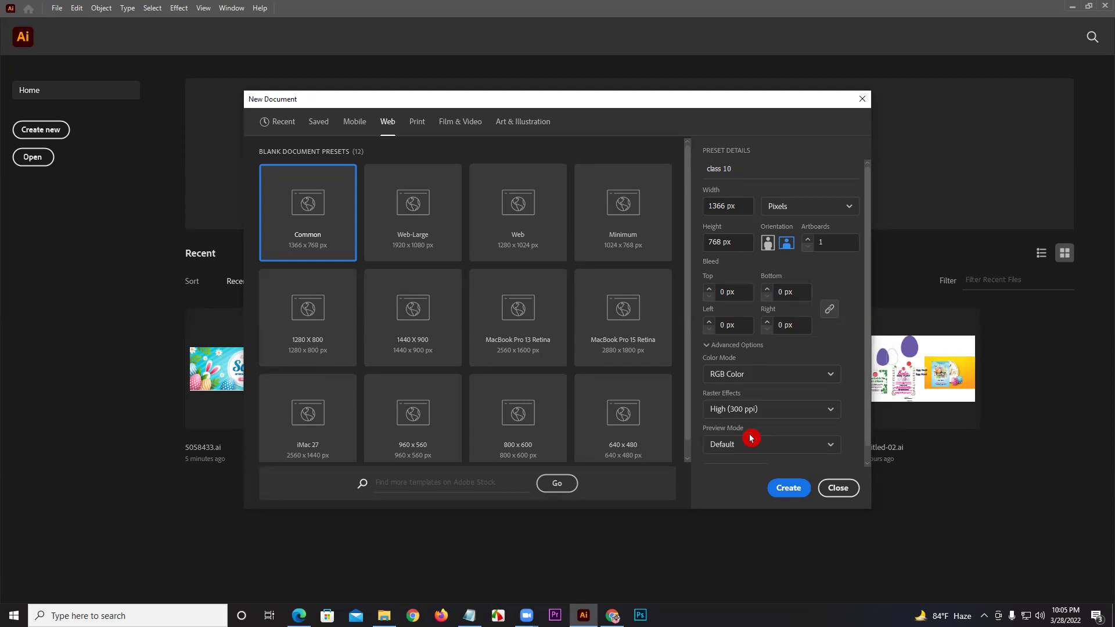
scroll(750, 439, down, 1)
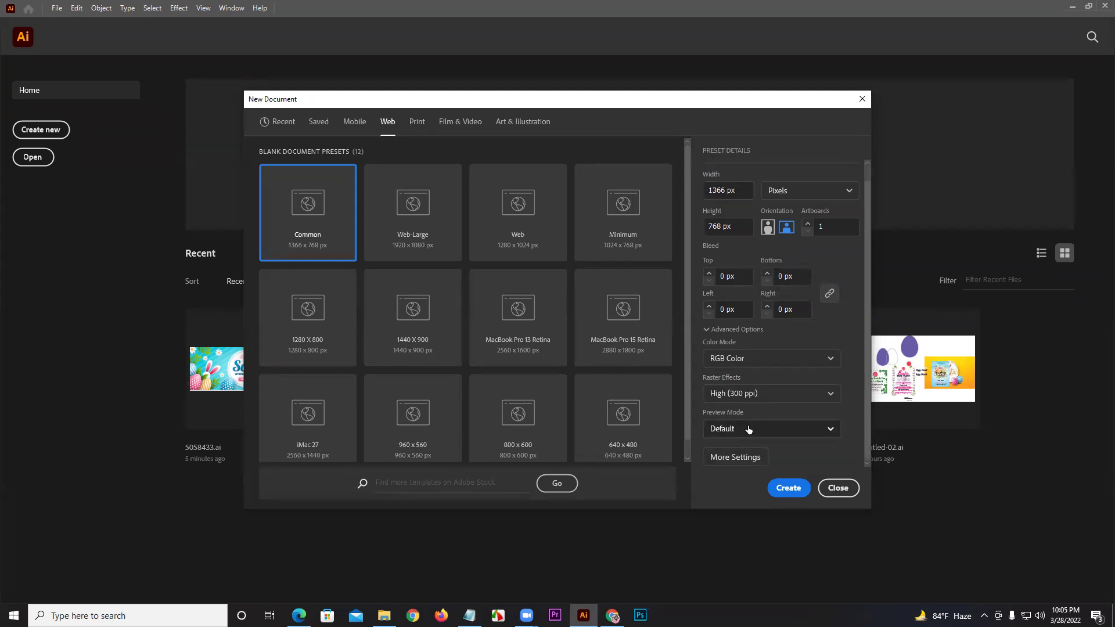
scroll(784, 433, up, 1)
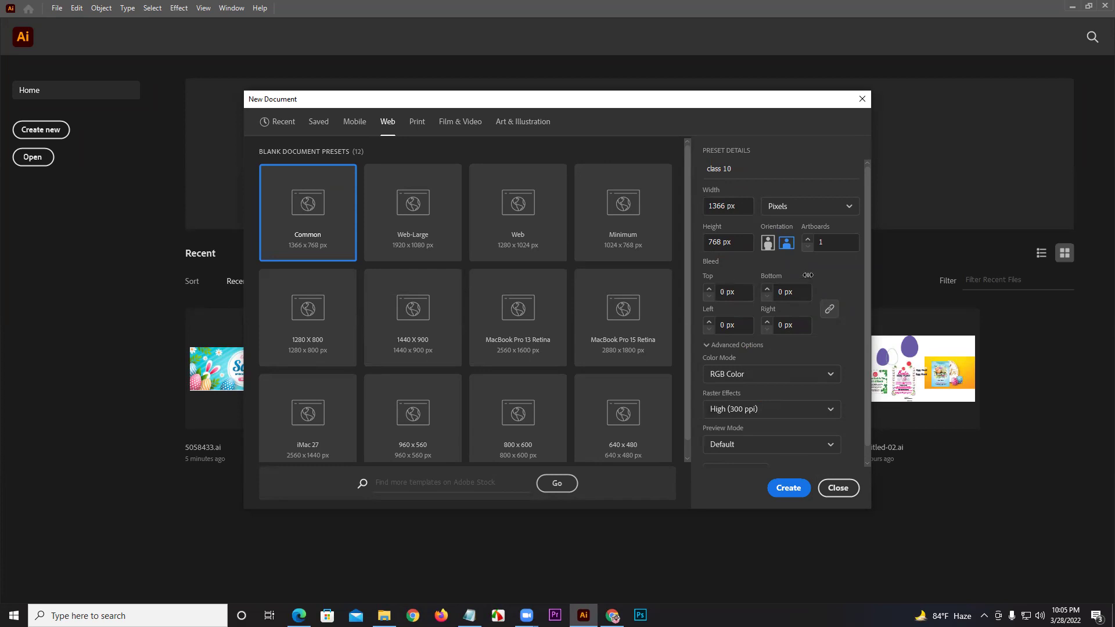
click(829, 241)
Create the 1366 × 768 px class 10 document and reopen New Document via File > New.
click(797, 488)
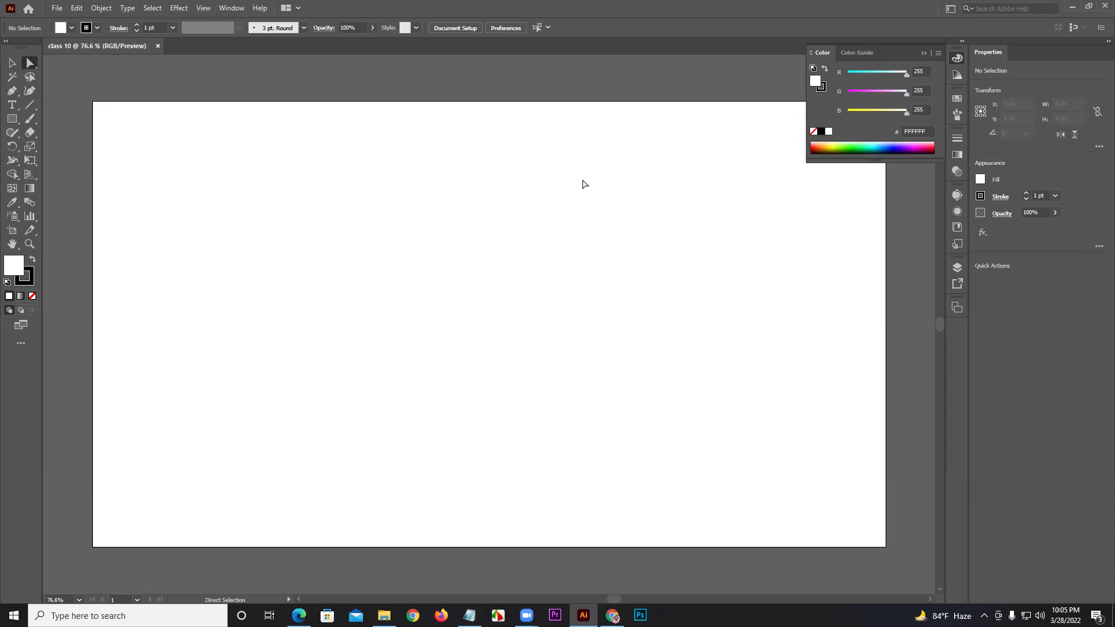
click(62, 9)
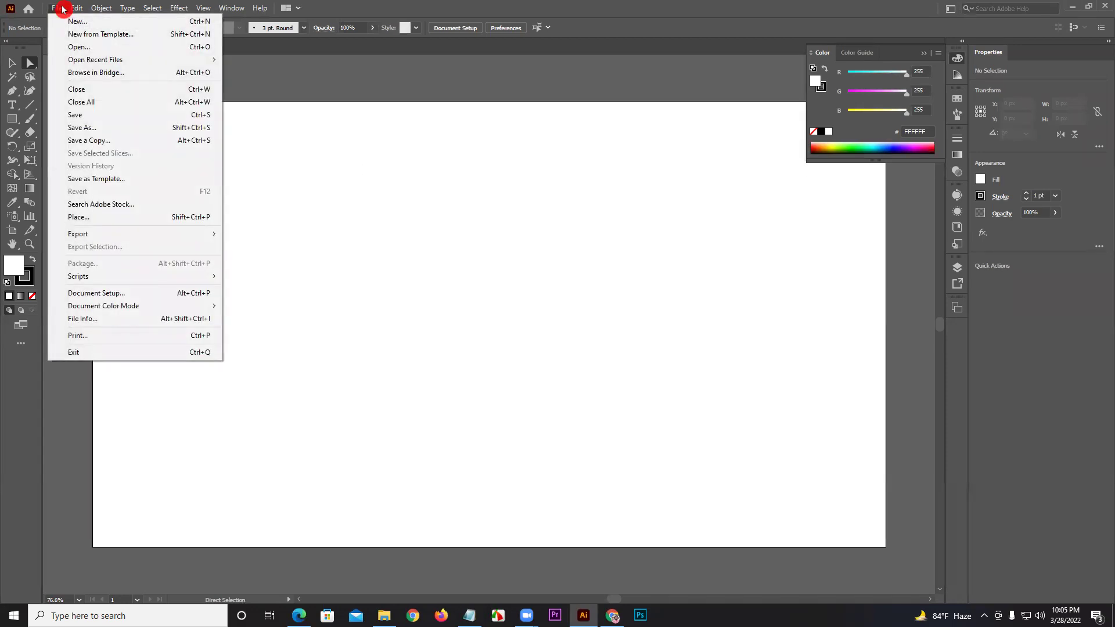
click(66, 21)
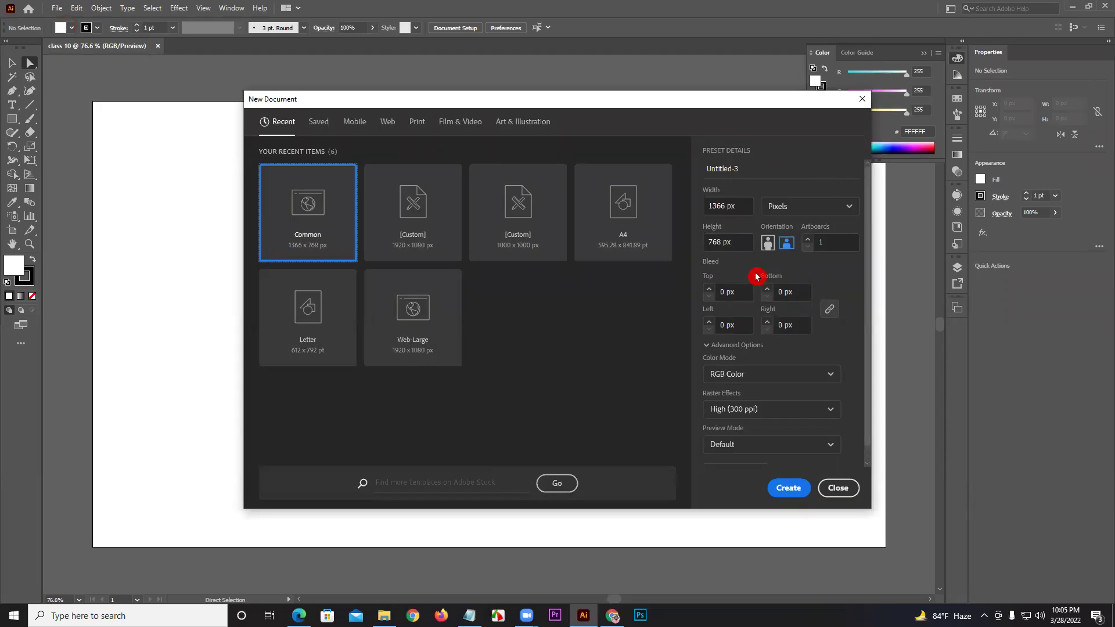
scroll(755, 278, down, 1)
Open More Settings for the 1366 × 768 px RGB document and move the dialog aside.
click(738, 457)
click(735, 459)
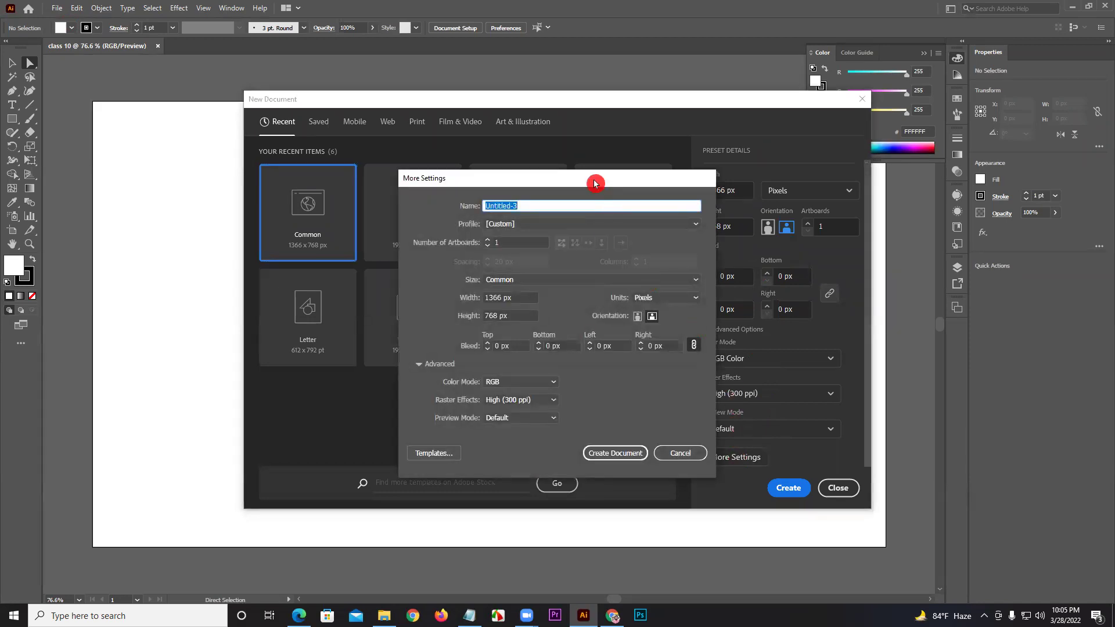
drag(594, 183, 576, 146)
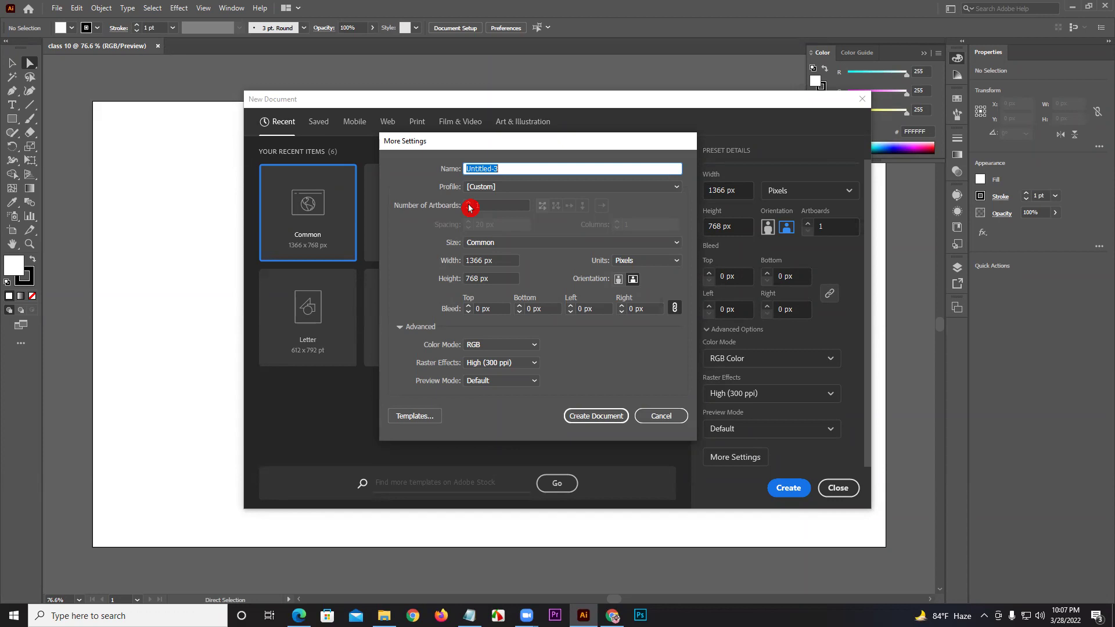
Set the Number of Artboards to 2 in More Settings.
click(488, 205)
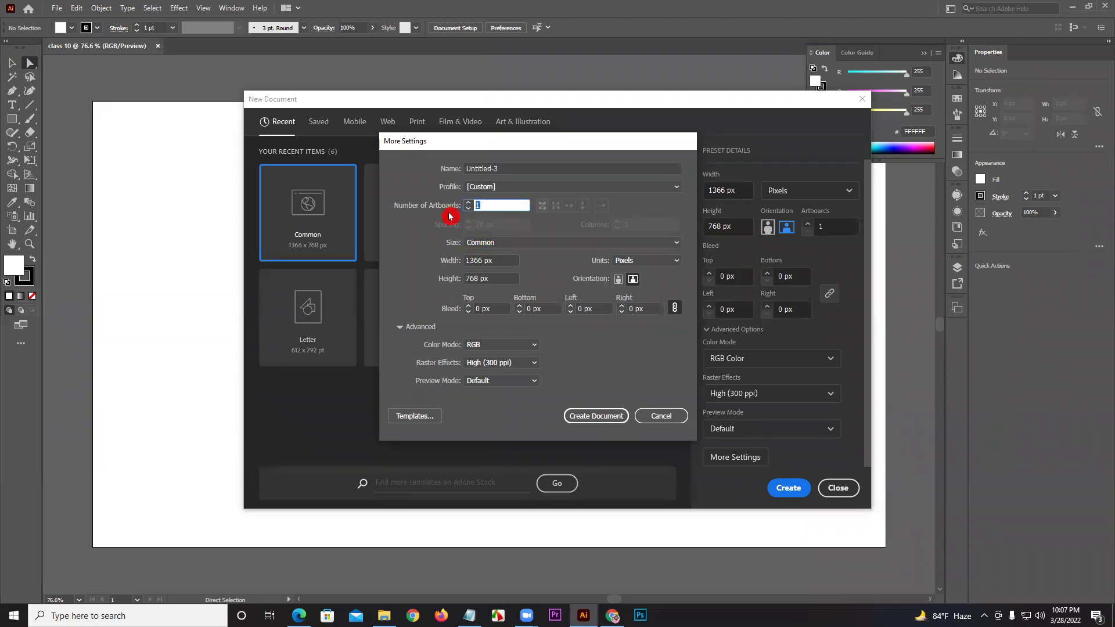
text(2)
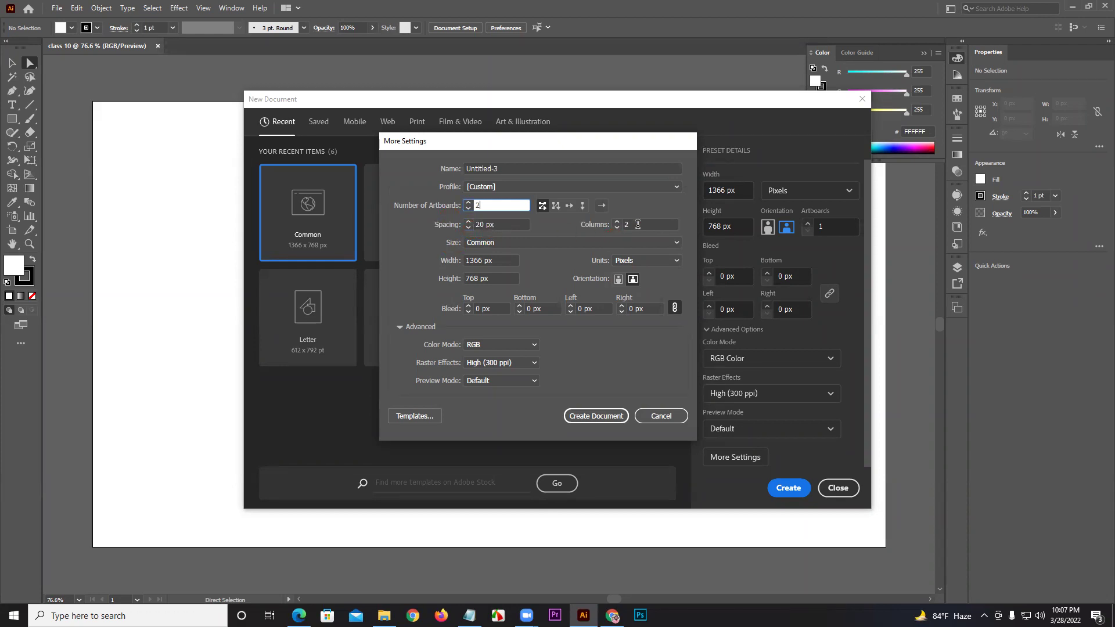
double_click(488, 205)
click(490, 202)
text(2)
drag(529, 141, 436, 250)
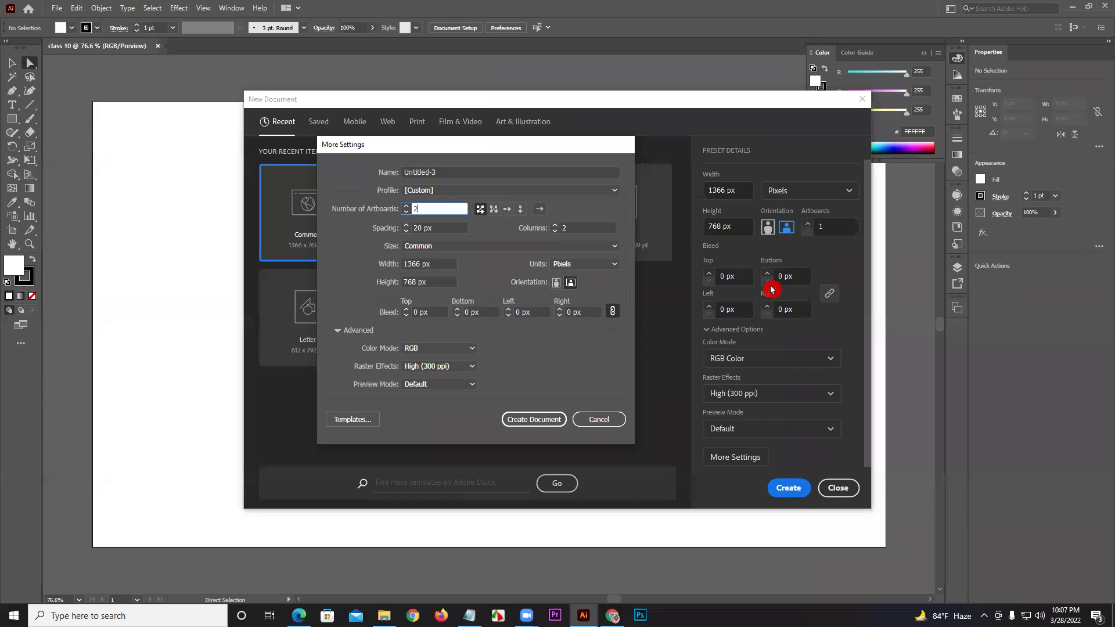
Set a linked 25 px bleed on all sides and create the two-artboard document.
click(612, 312)
click(430, 312)
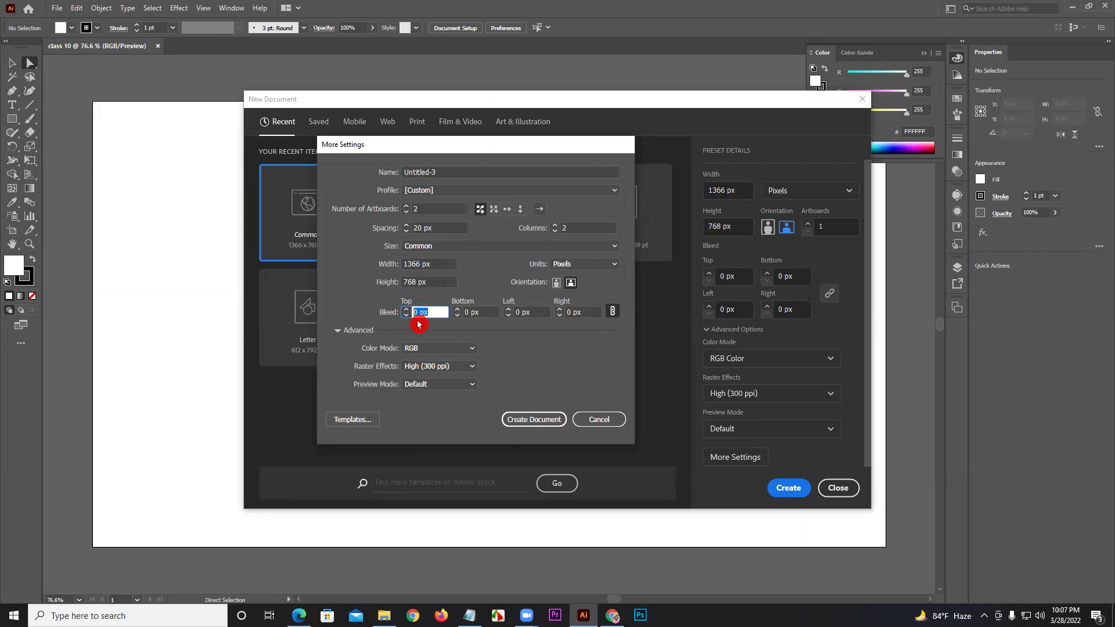
text(5)
click(613, 314)
click(430, 312)
text(25)
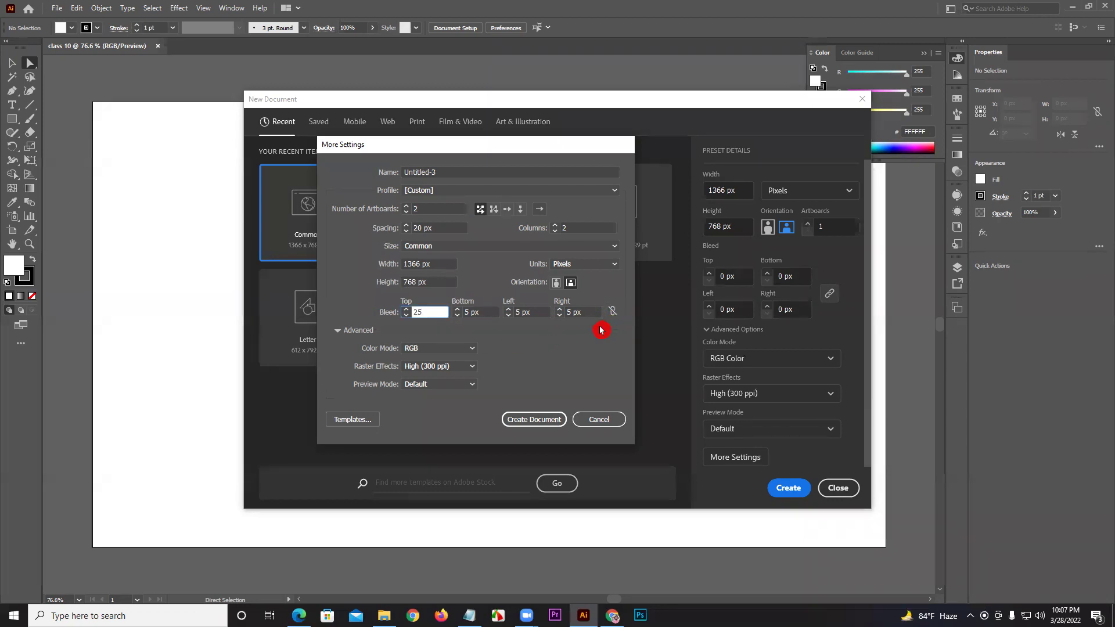
click(612, 313)
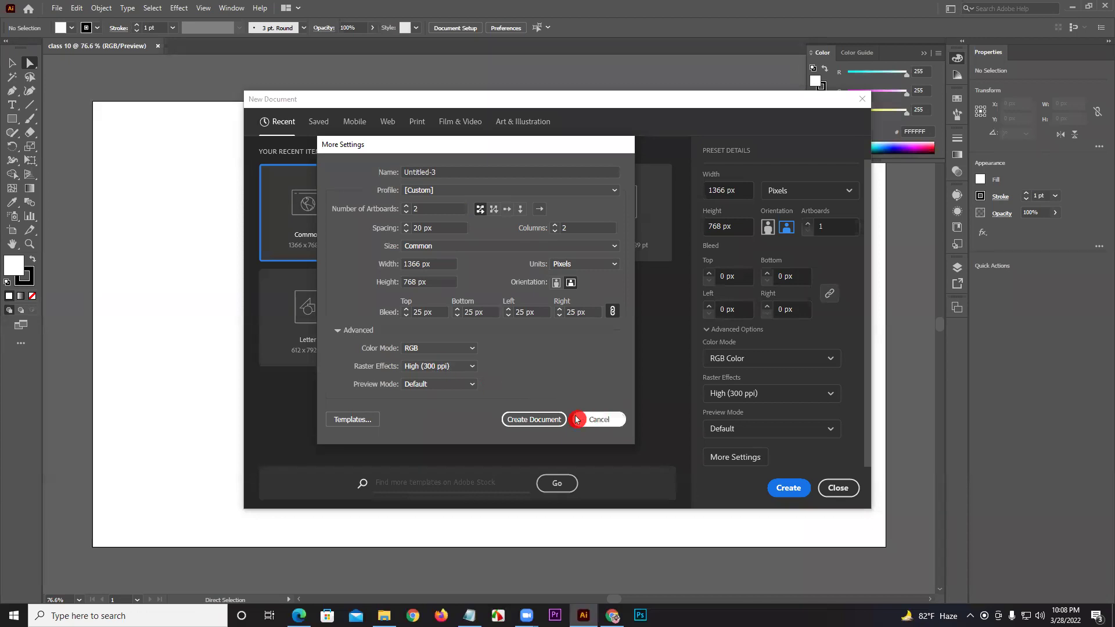
click(539, 423)
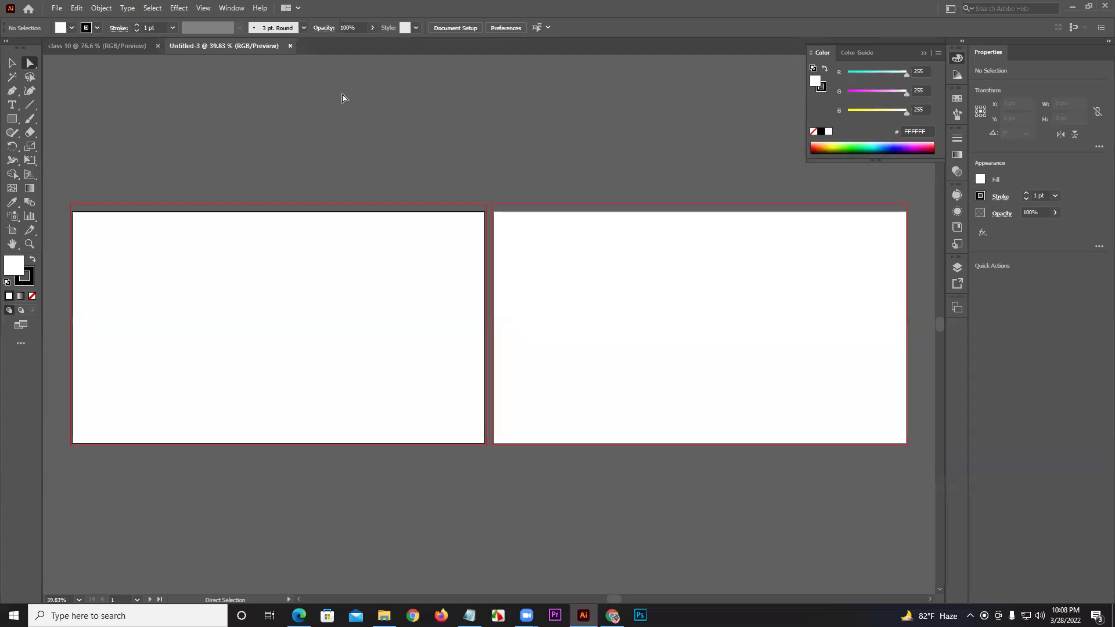
Close Untitled-3 and start a new Letter-size print document.
click(290, 46)
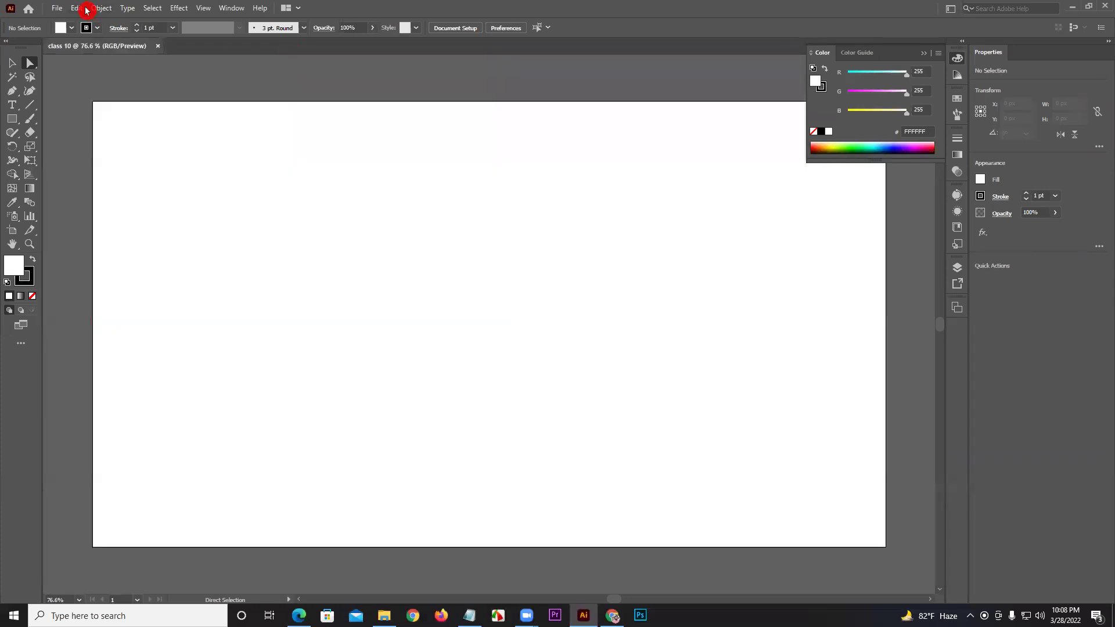
click(57, 8)
click(64, 20)
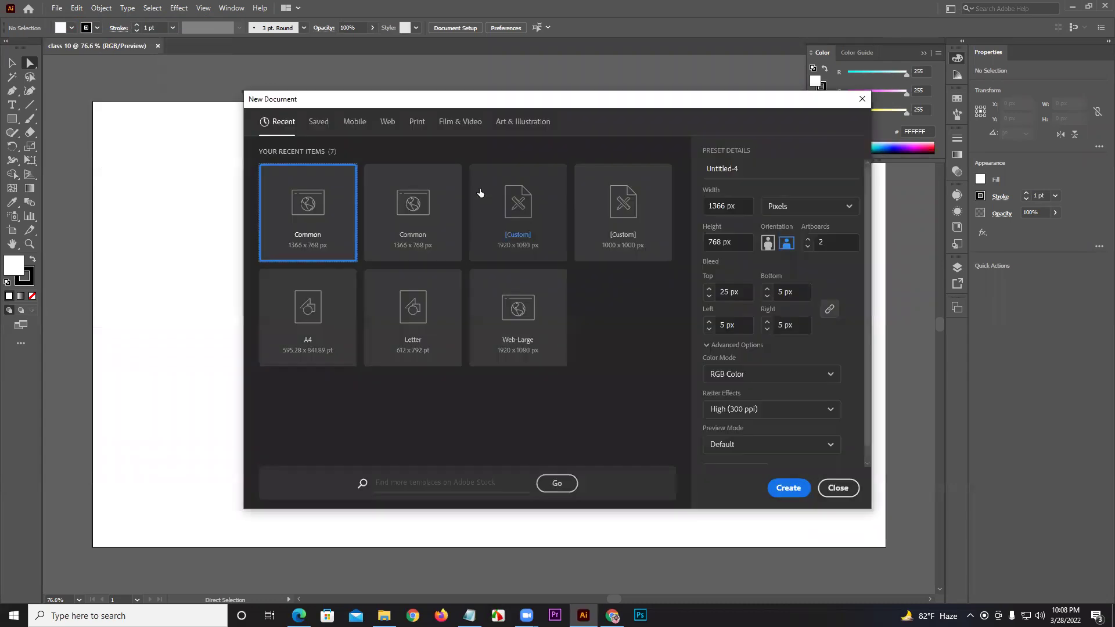
click(388, 122)
click(417, 122)
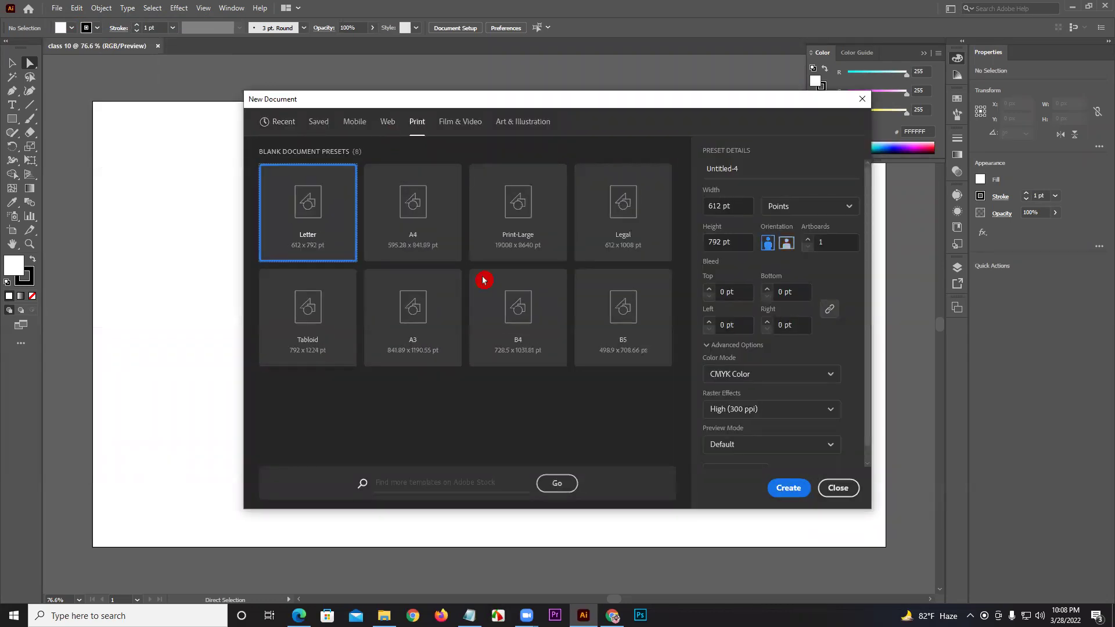
click(636, 217)
click(330, 209)
Give it 5 artboards, inch units and a 0.125 in bleed all round, then create it.
click(813, 249)
click(807, 239)
text(5)
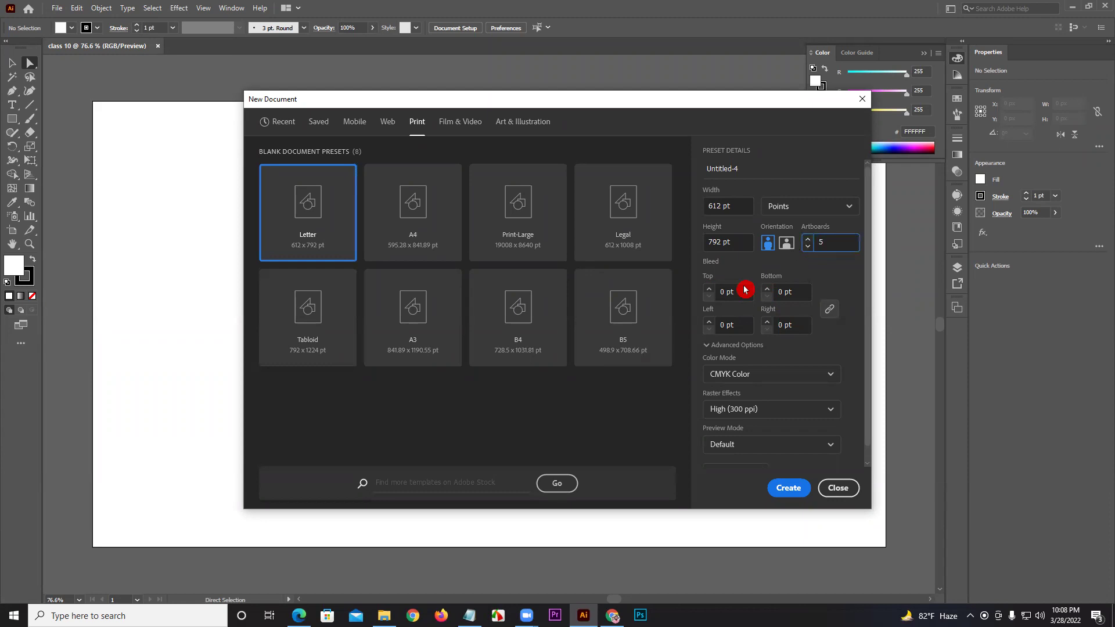
click(709, 288)
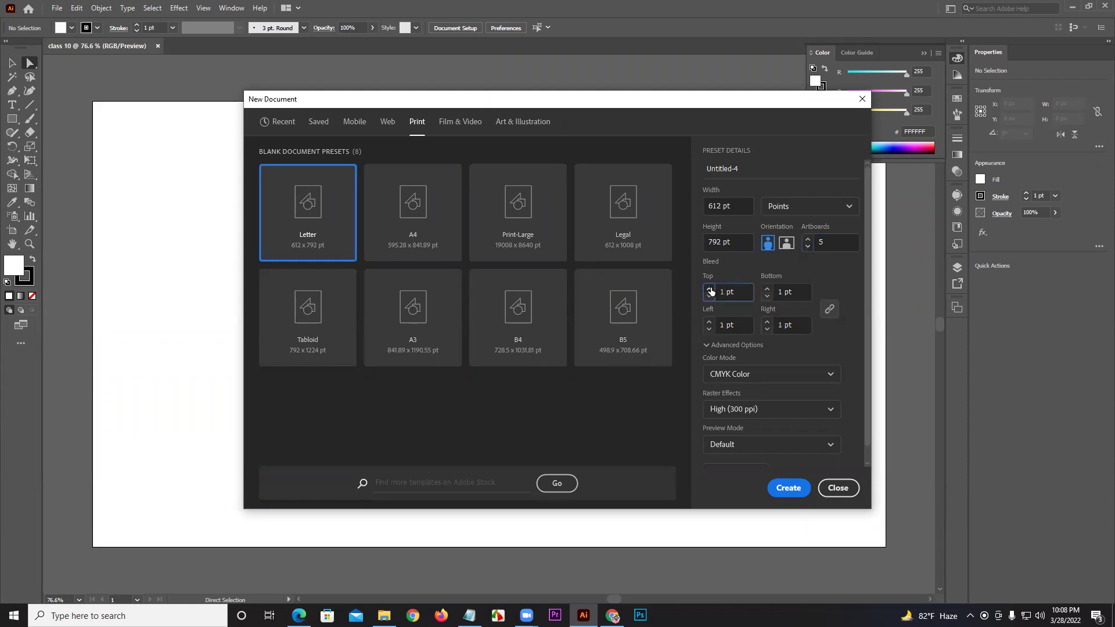
click(786, 210)
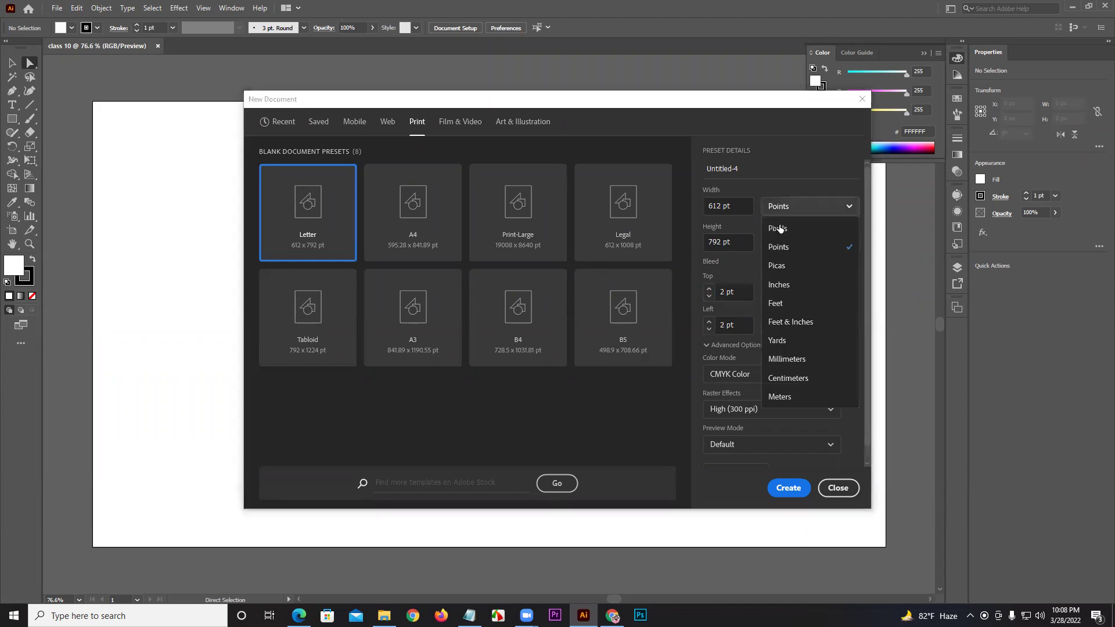
click(779, 285)
click(708, 289)
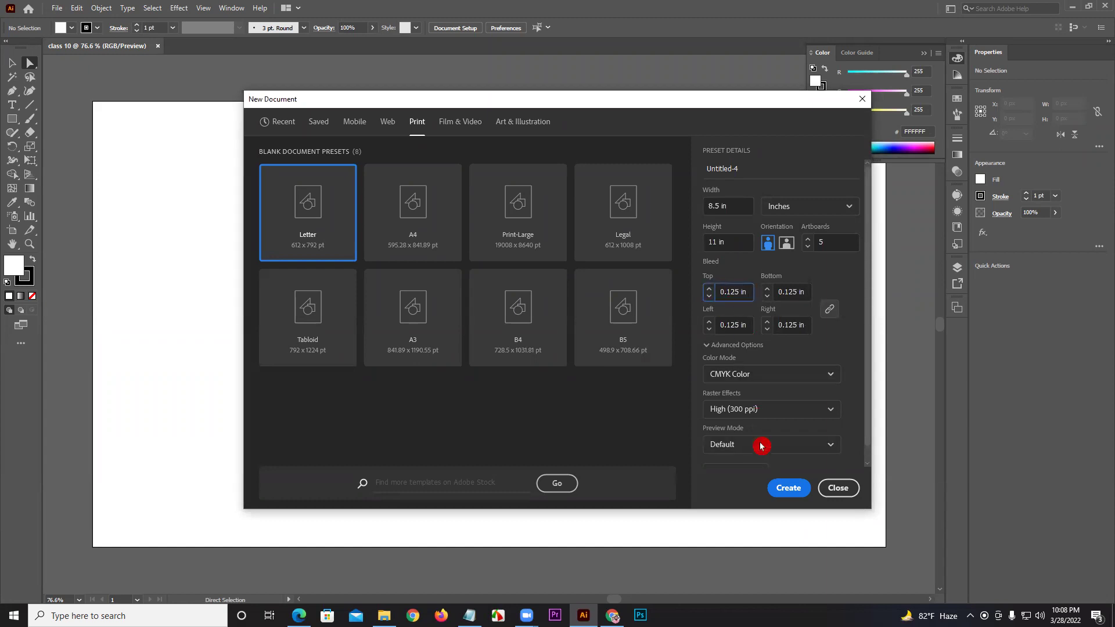
click(785, 488)
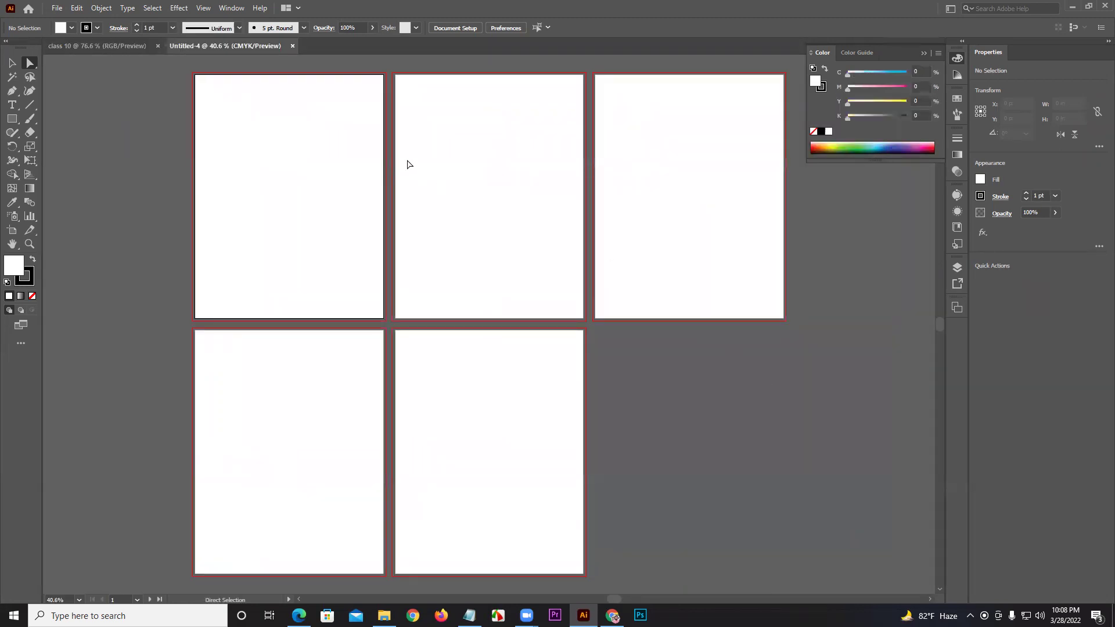
Zoom in on the gap between the Letter artboards to inspect the bleed, then zoom out.
click(30, 243)
drag(312, 284, 547, 249)
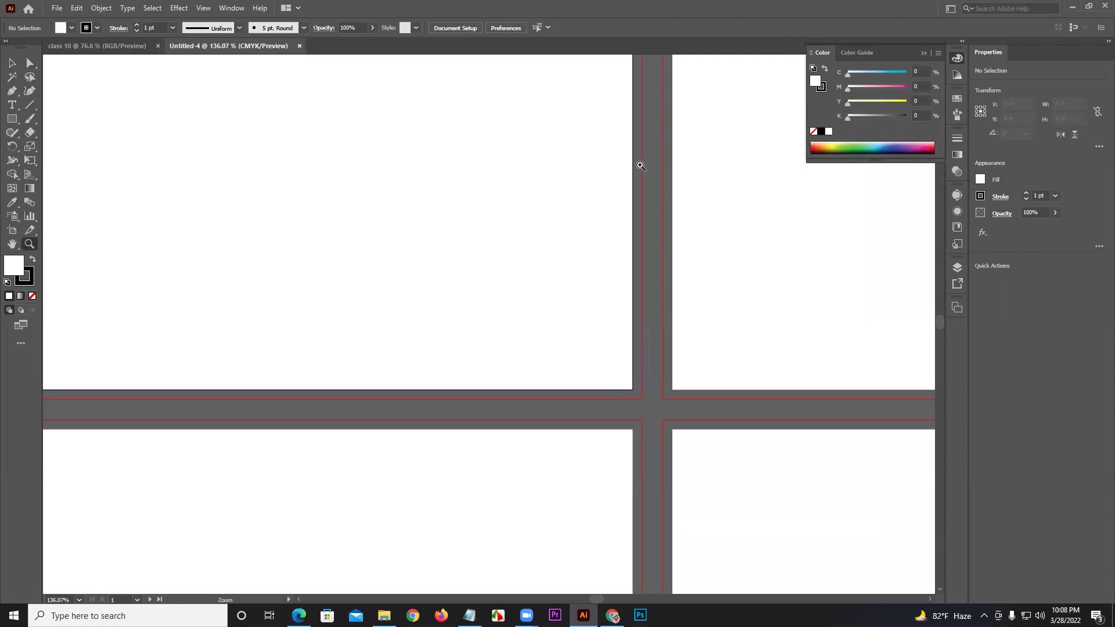
scroll(373, 179, down, 3)
scroll(281, 336, down, 3)
scroll(326, 340, down, 3)
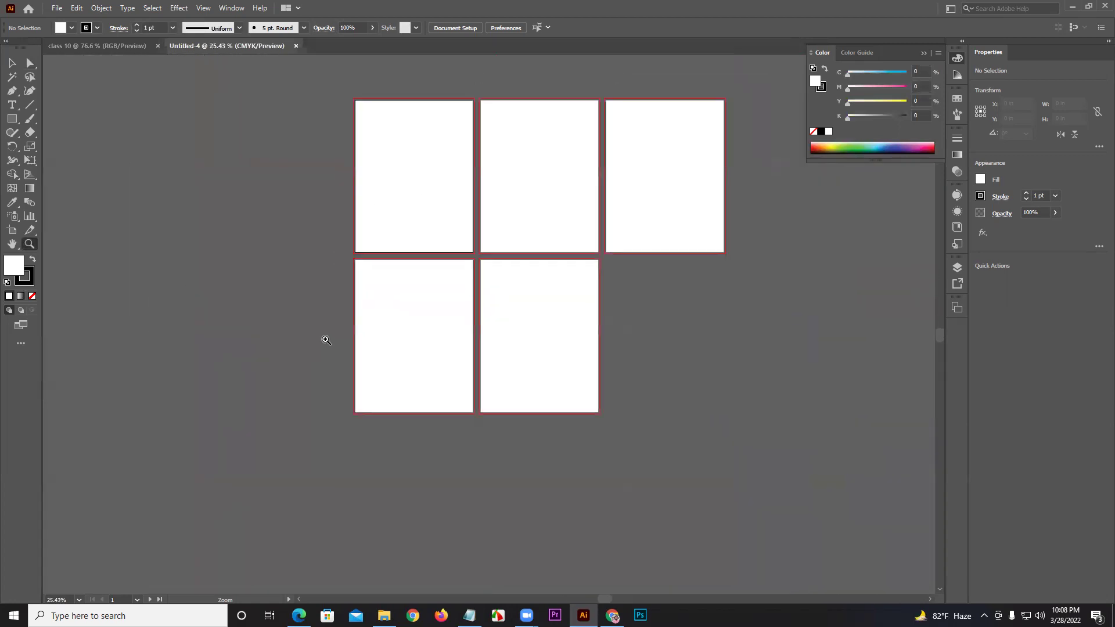
click(12, 62)
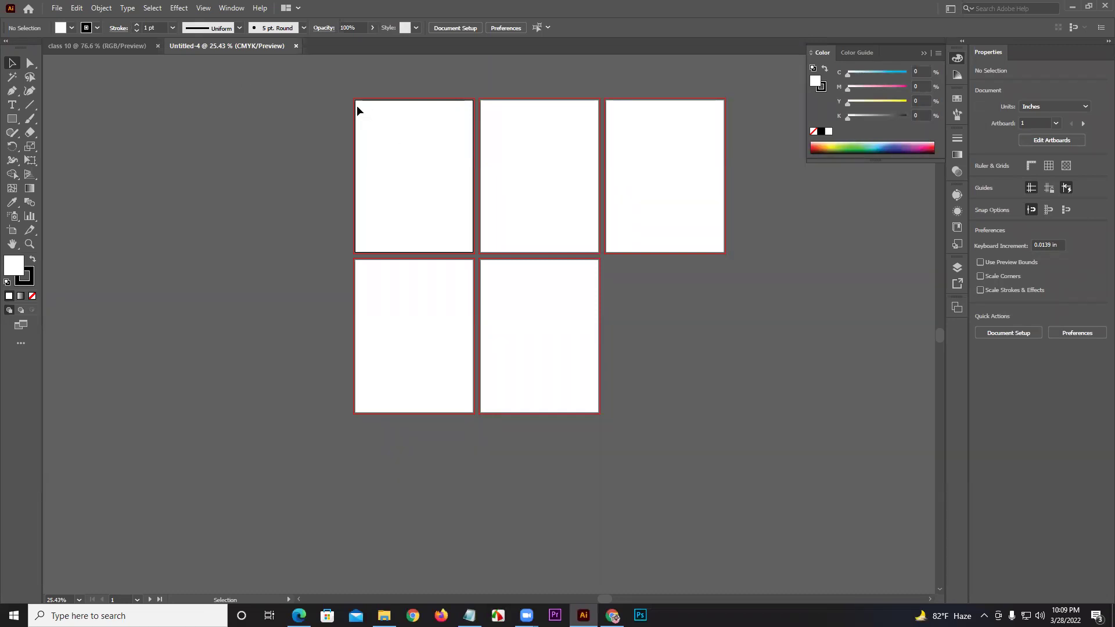
Switch back to the class 10 document.
click(239, 46)
click(164, 53)
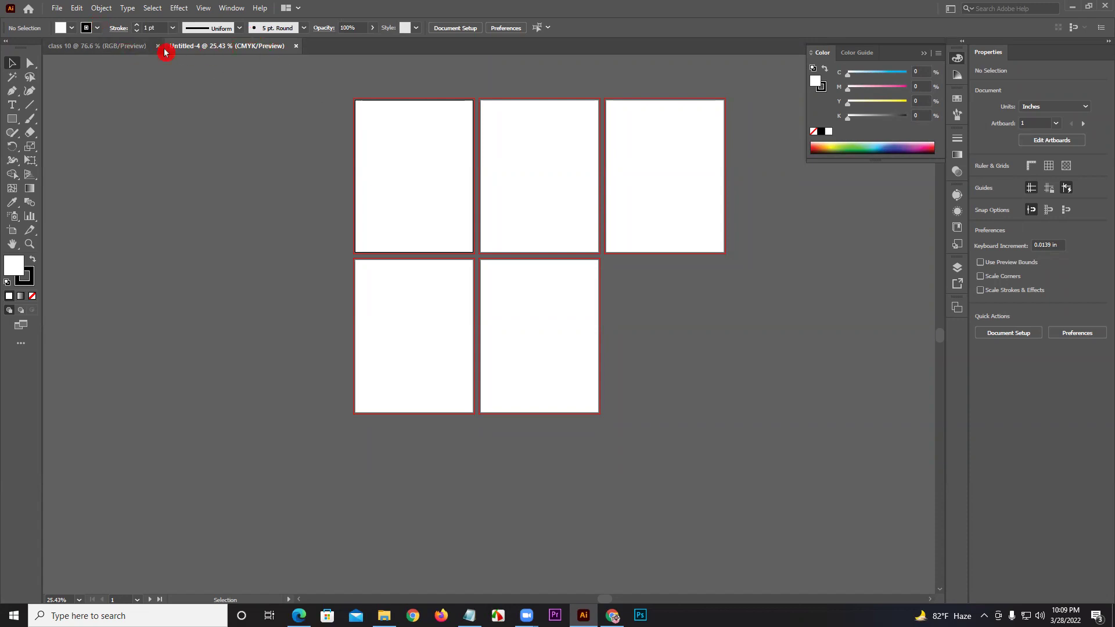
click(128, 53)
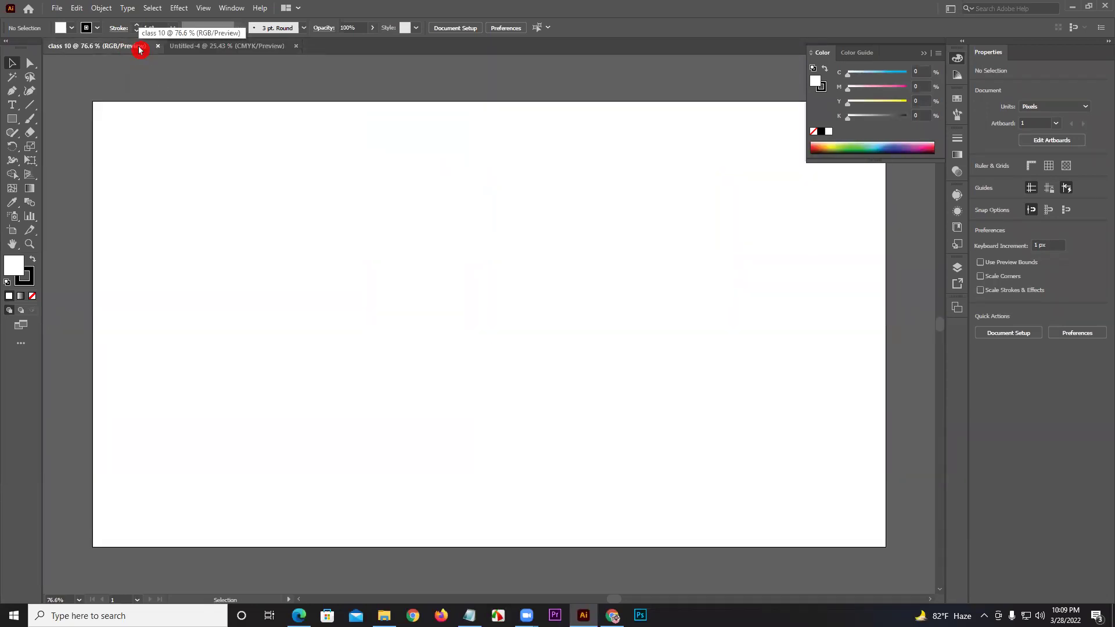
Give class 10 a 1 px bleed on every side through File > Document Setup.
click(77, 7)
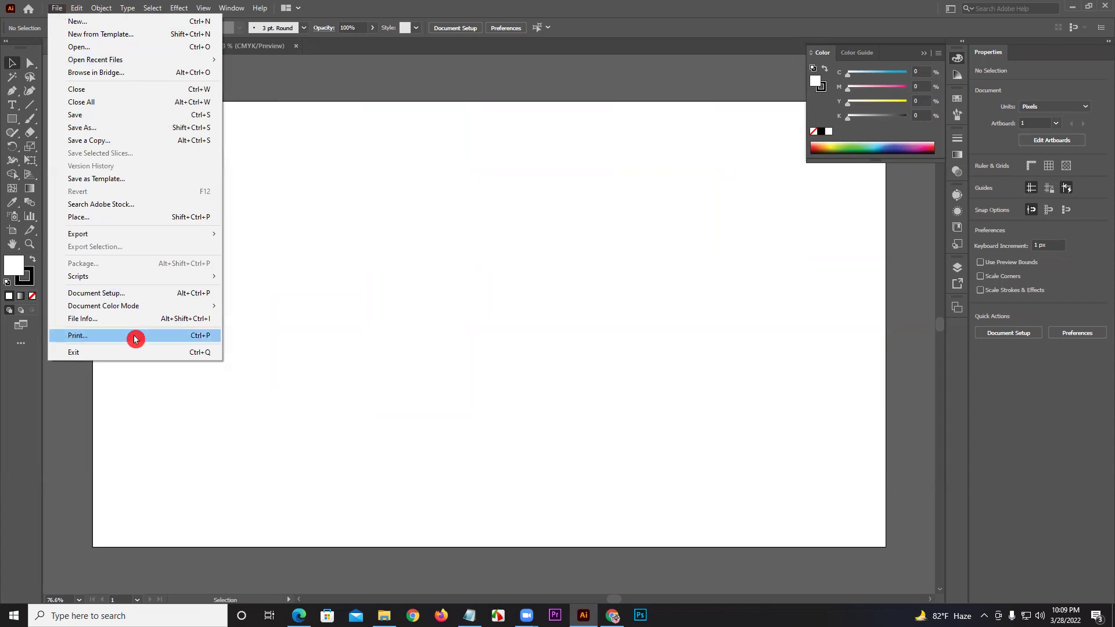
mouse_move(103, 305)
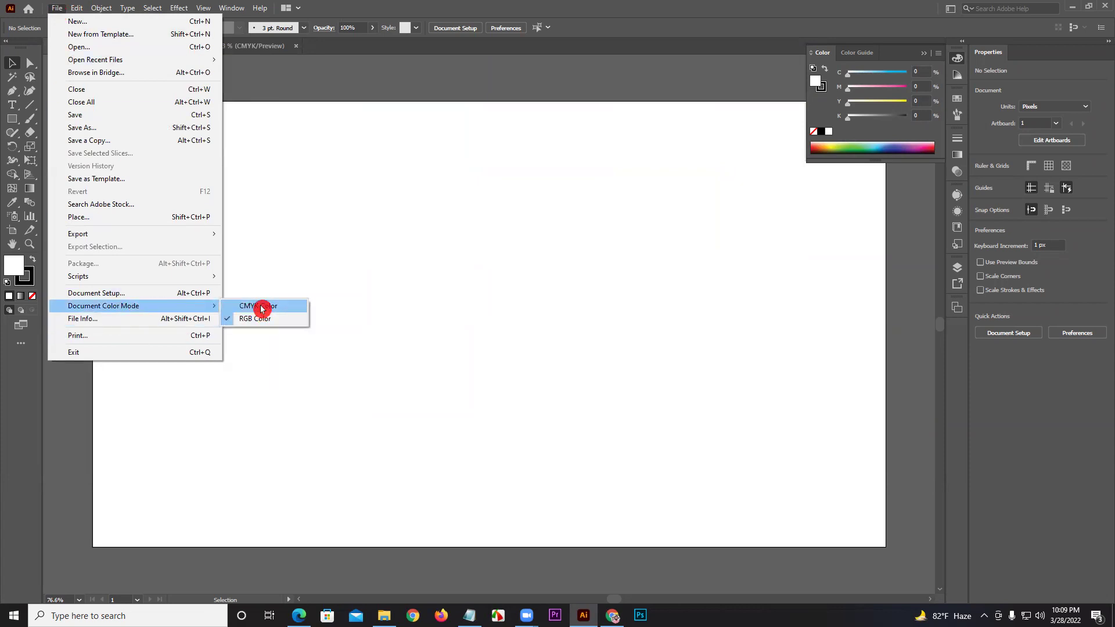
click(195, 293)
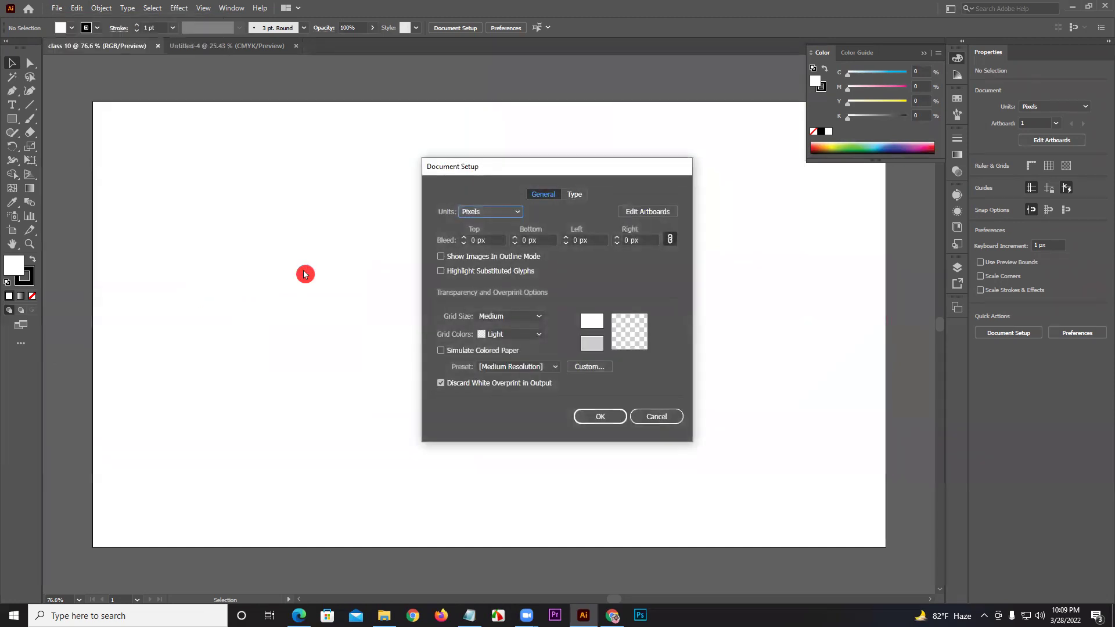
double_click(464, 237)
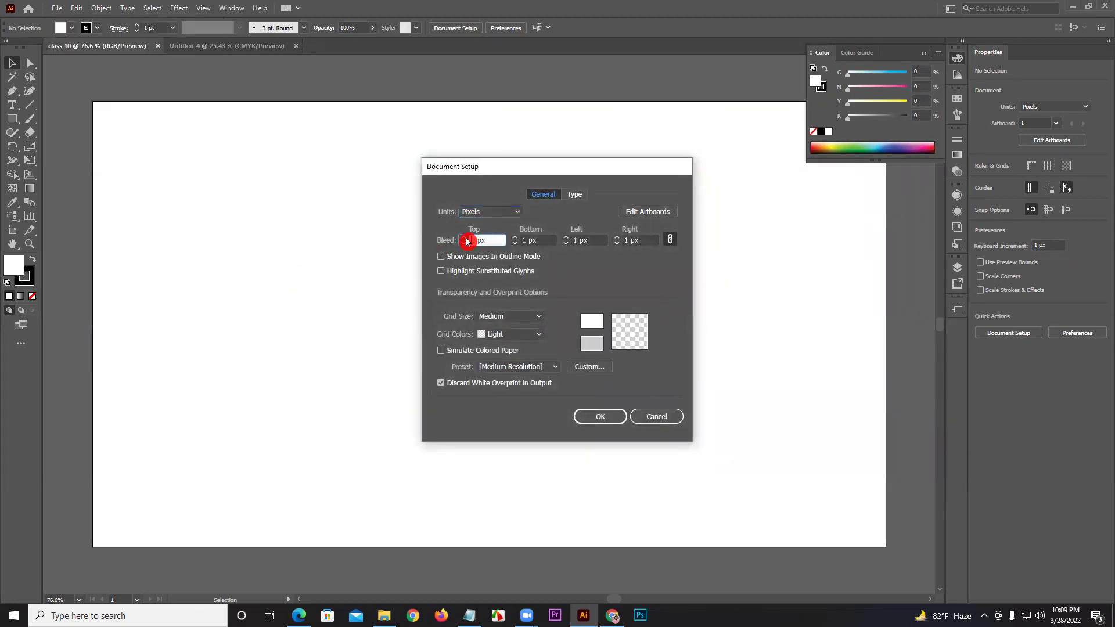
click(606, 414)
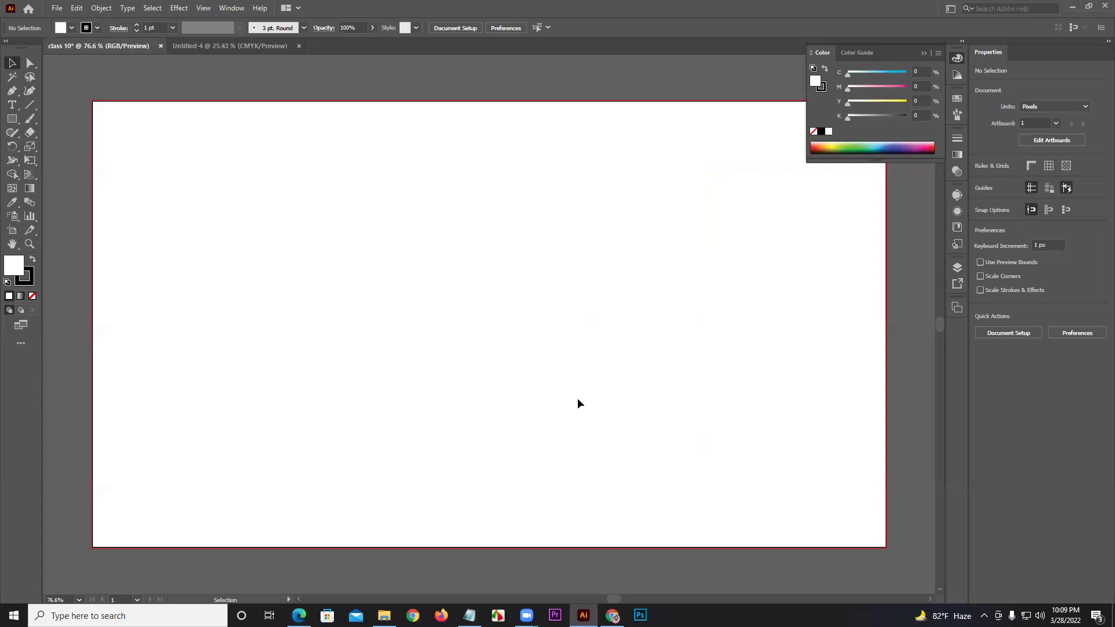
Zoom in to check the bleed line, recentre the artboard, and close the Color panel.
scroll(552, 122, up, 10)
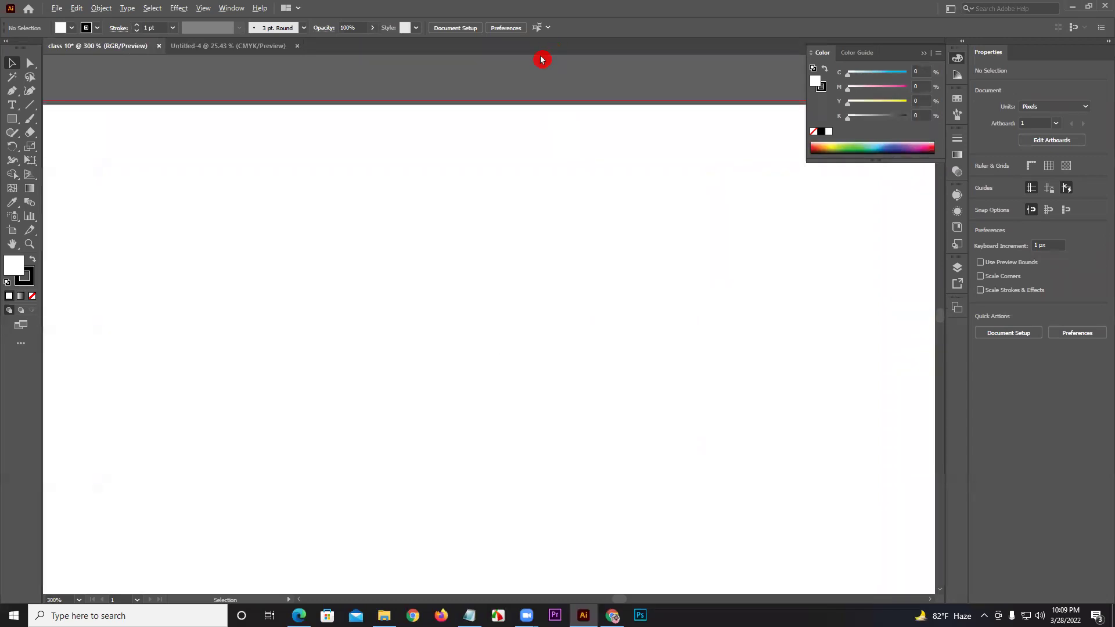
scroll(518, 64, up, 5)
scroll(445, 381, up, 3)
scroll(448, 395, down, 1)
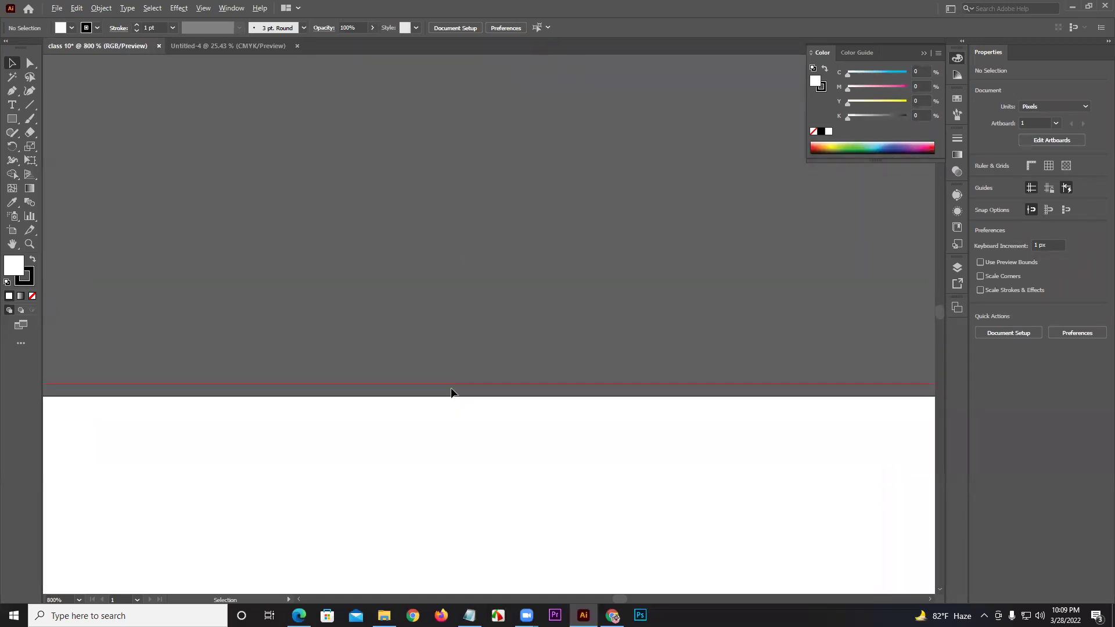
scroll(453, 392, down, 10)
drag(464, 392, 480, 240)
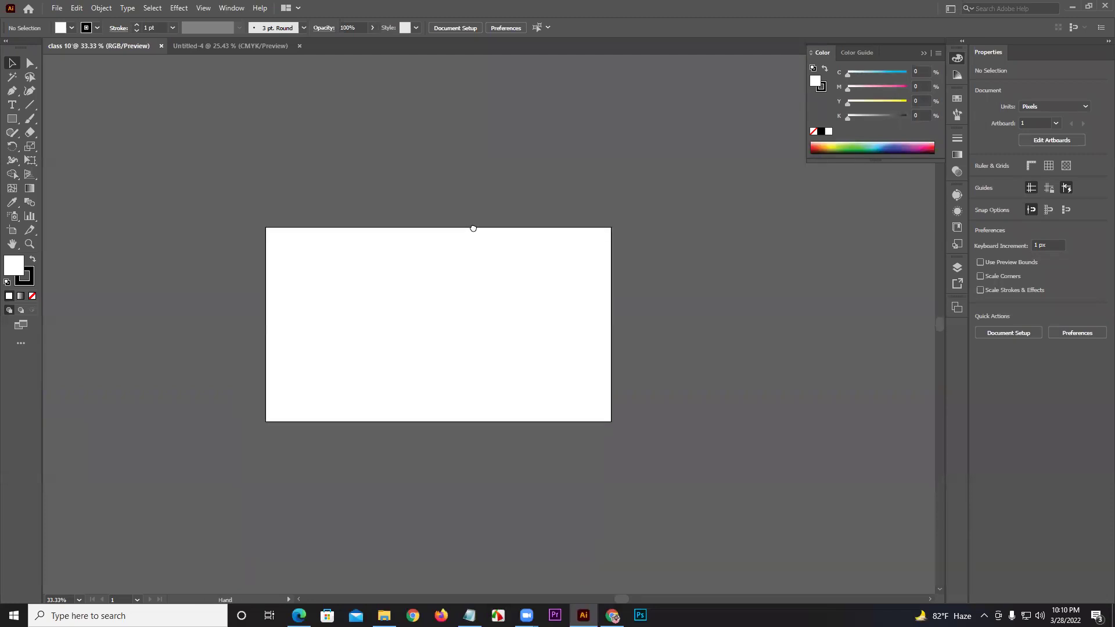
click(71, 52)
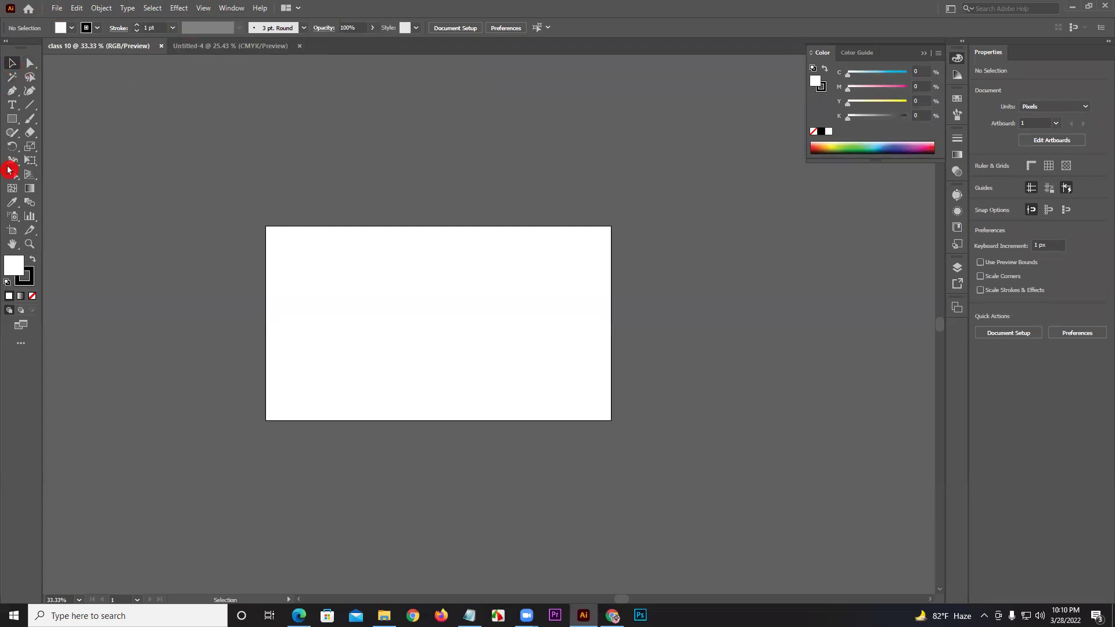
click(924, 58)
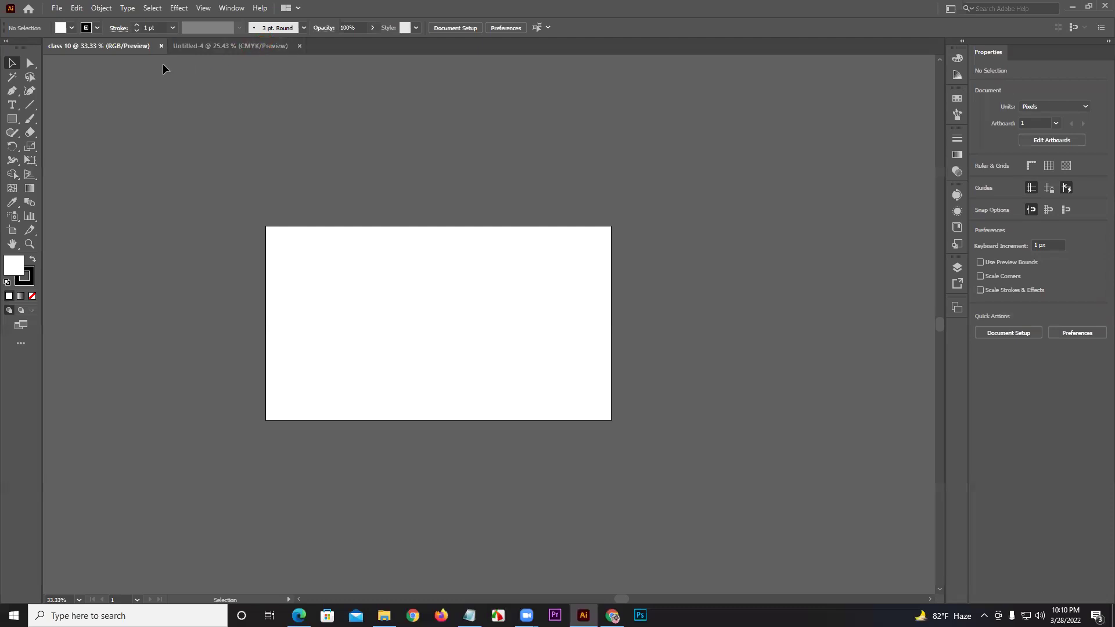
Try several toolbar tools, toggle the toolbar columns, and switch to the Essentials workspace.
click(14, 77)
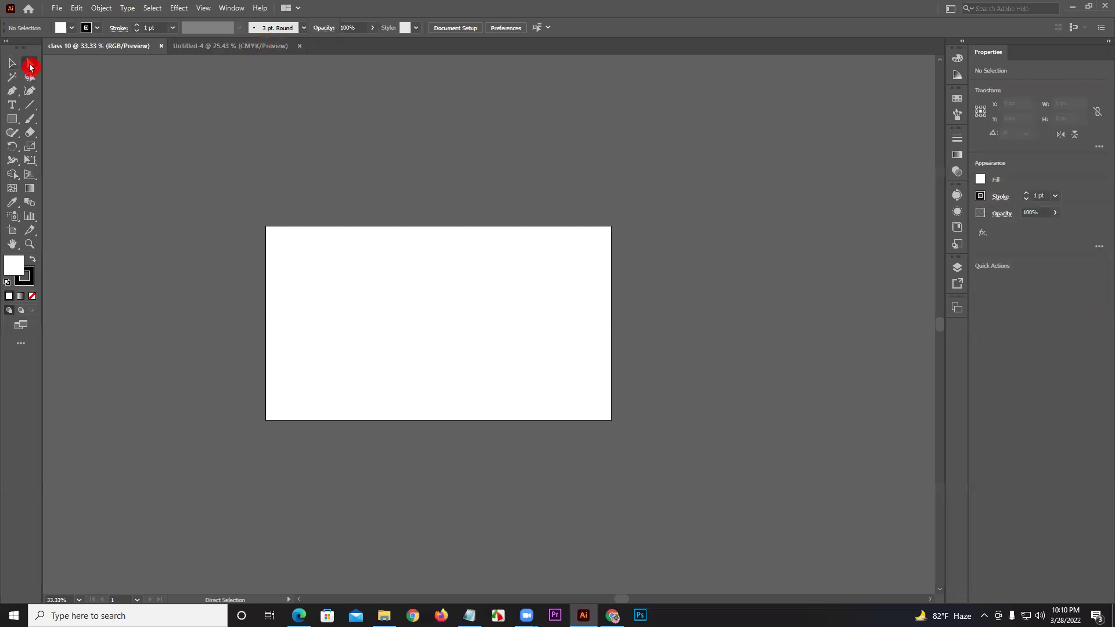
click(13, 105)
click(12, 119)
click(13, 154)
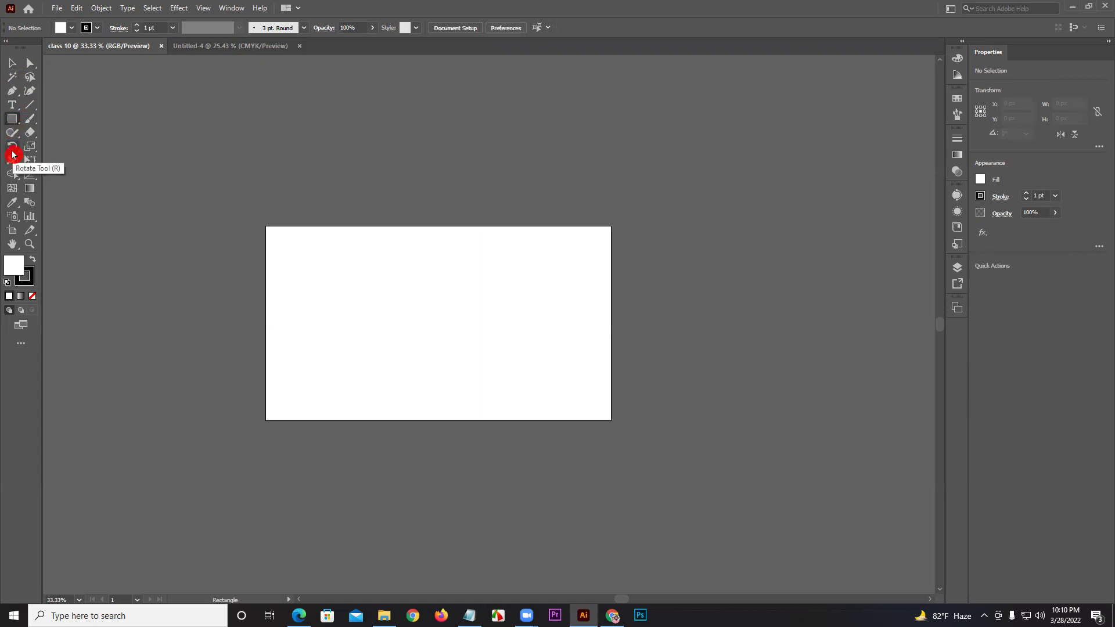
click(11, 63)
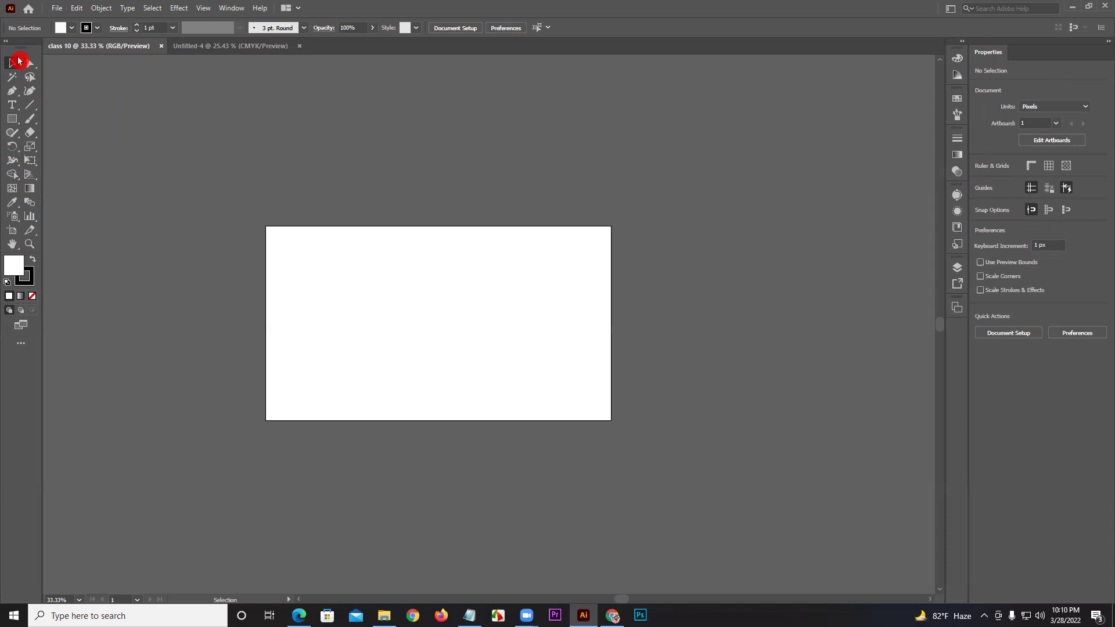
click(6, 40)
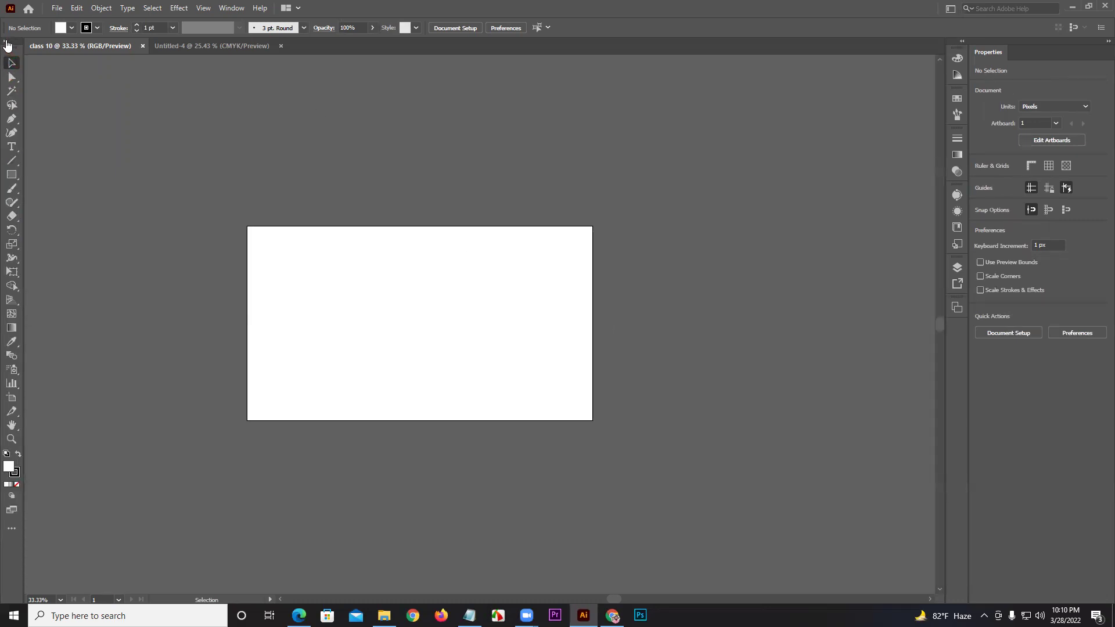
click(7, 45)
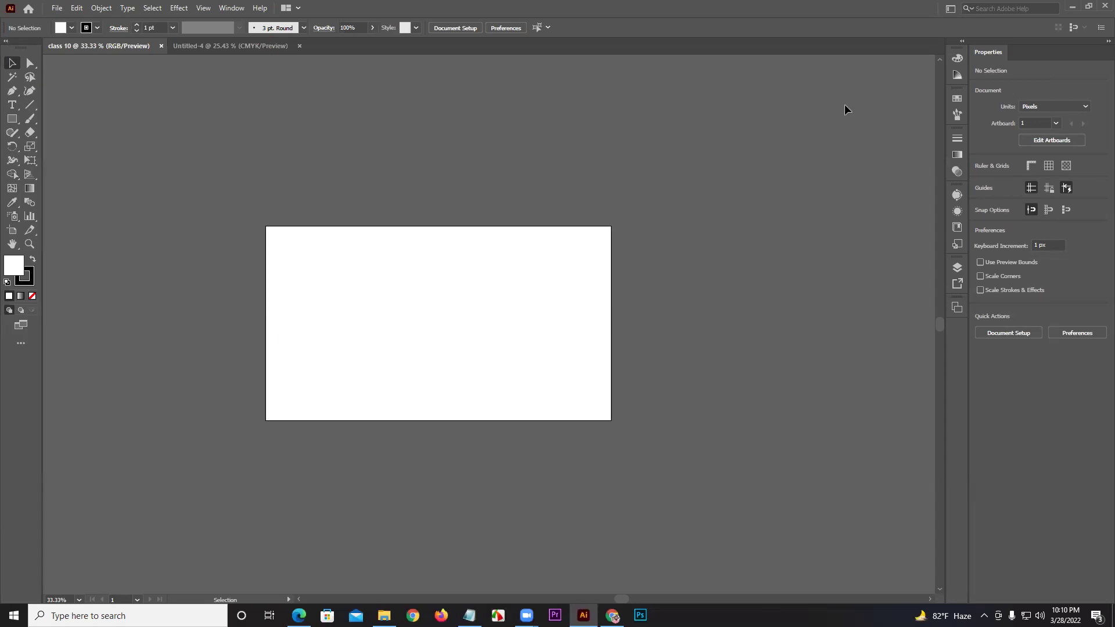
click(950, 9)
click(954, 37)
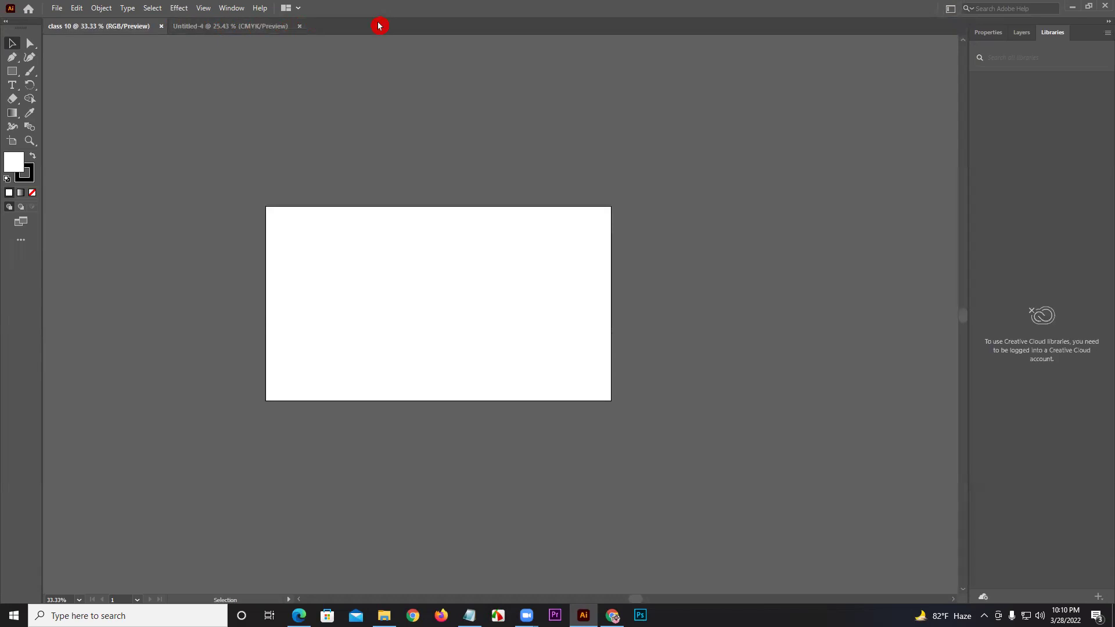
Draw a rectangle near the artboard centre and view its properties.
click(12, 71)
drag(395, 253, 532, 320)
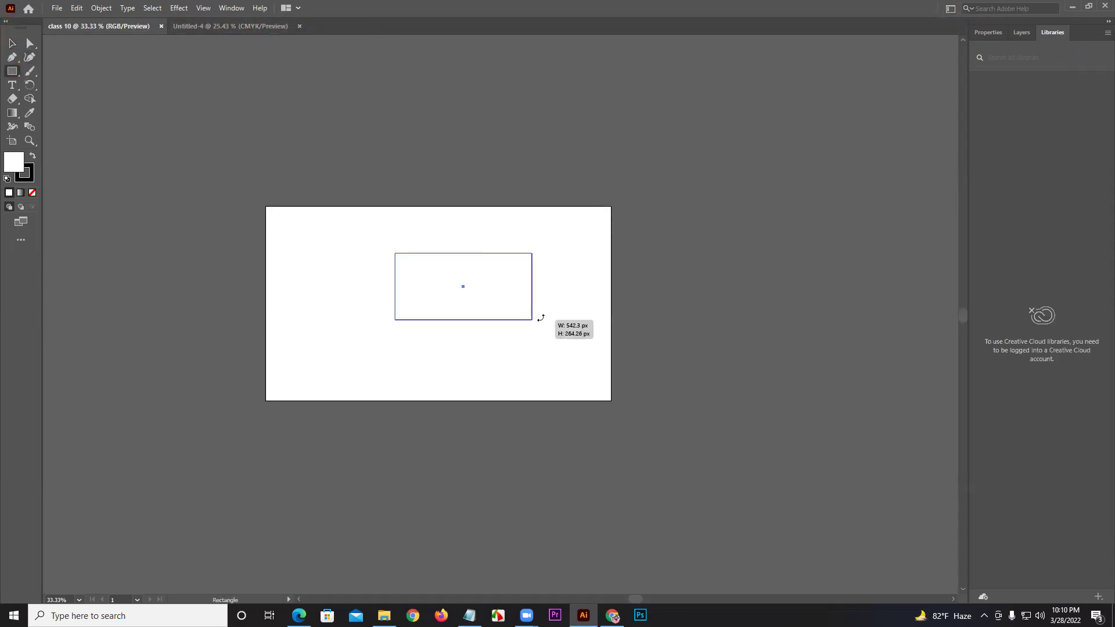
click(990, 32)
click(1004, 114)
click(1014, 144)
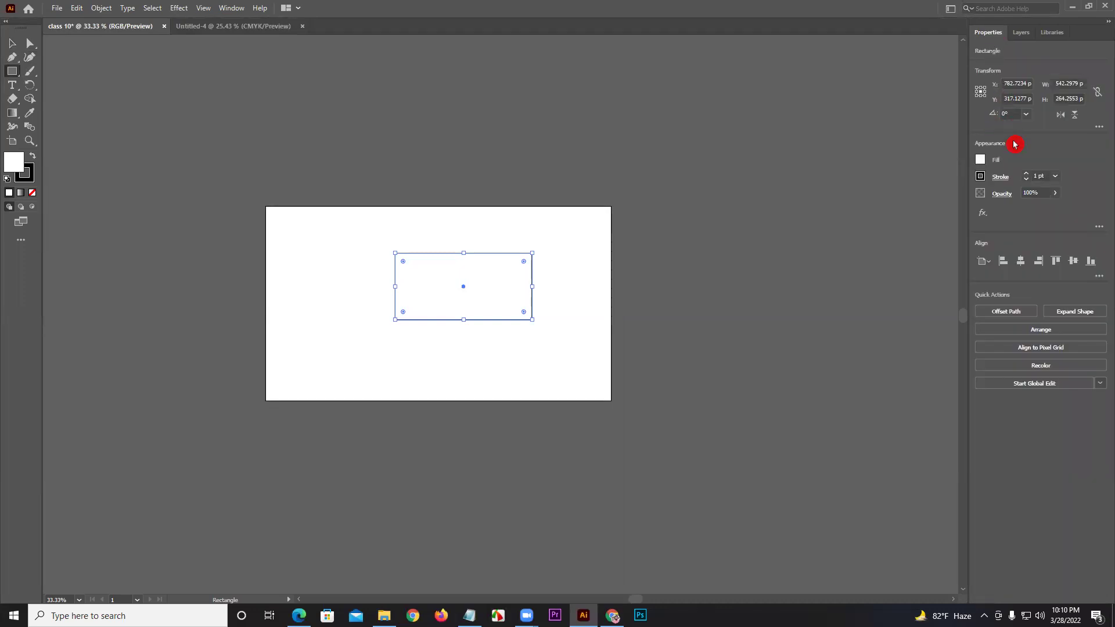
Undo a second rectangle drawn above the artboard, then switch to Essentials Classic.
drag(463, 86, 573, 147)
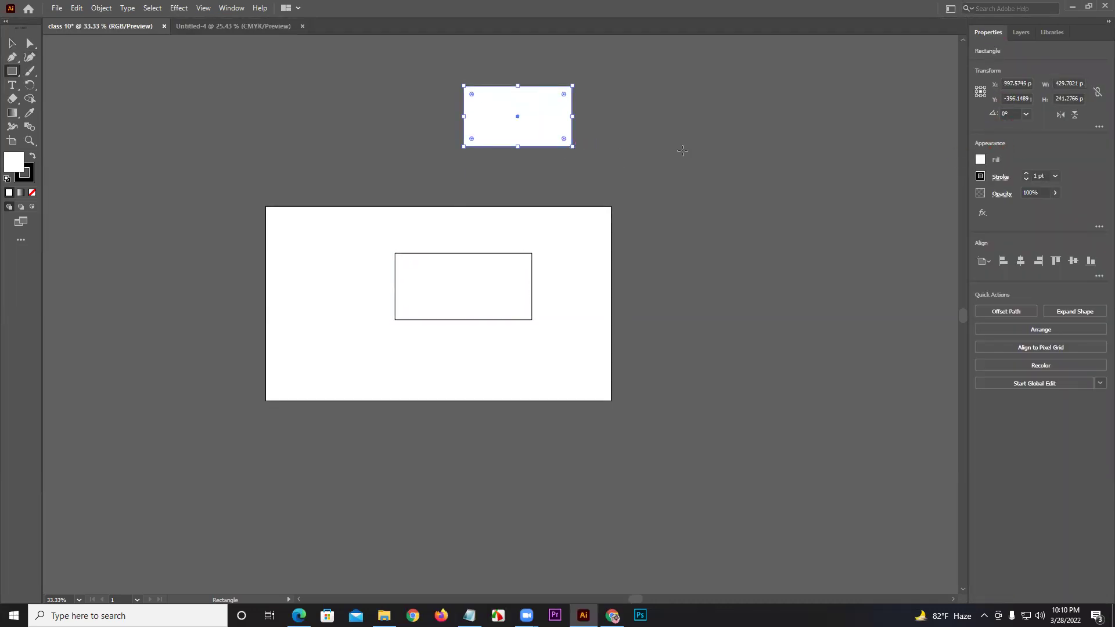
key(ctrl)
key(ctrl+z)
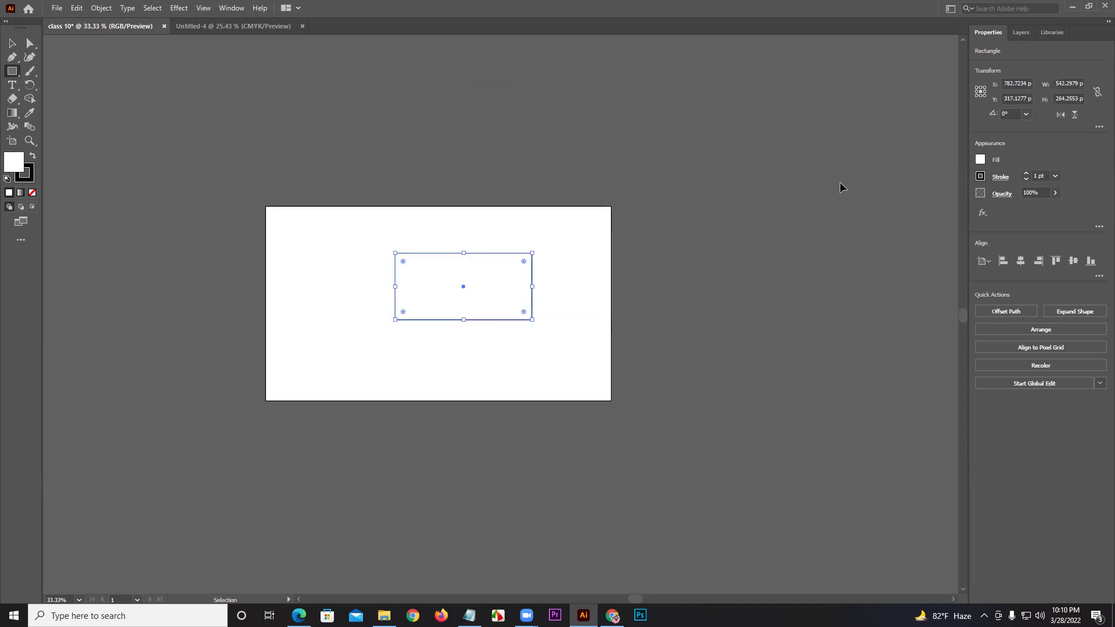
click(979, 176)
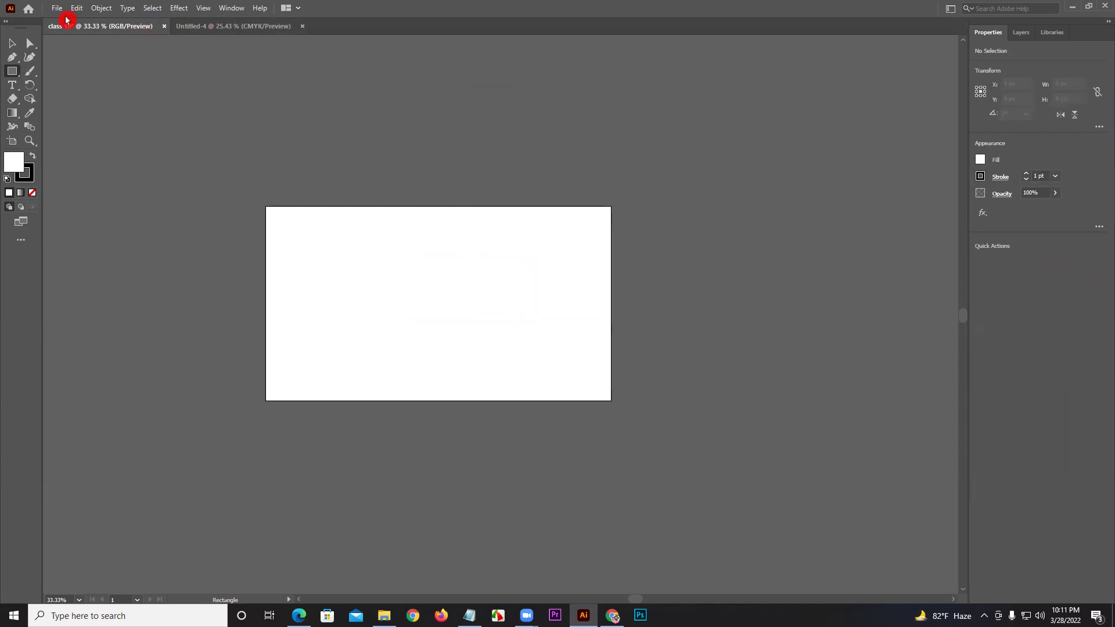
click(950, 8)
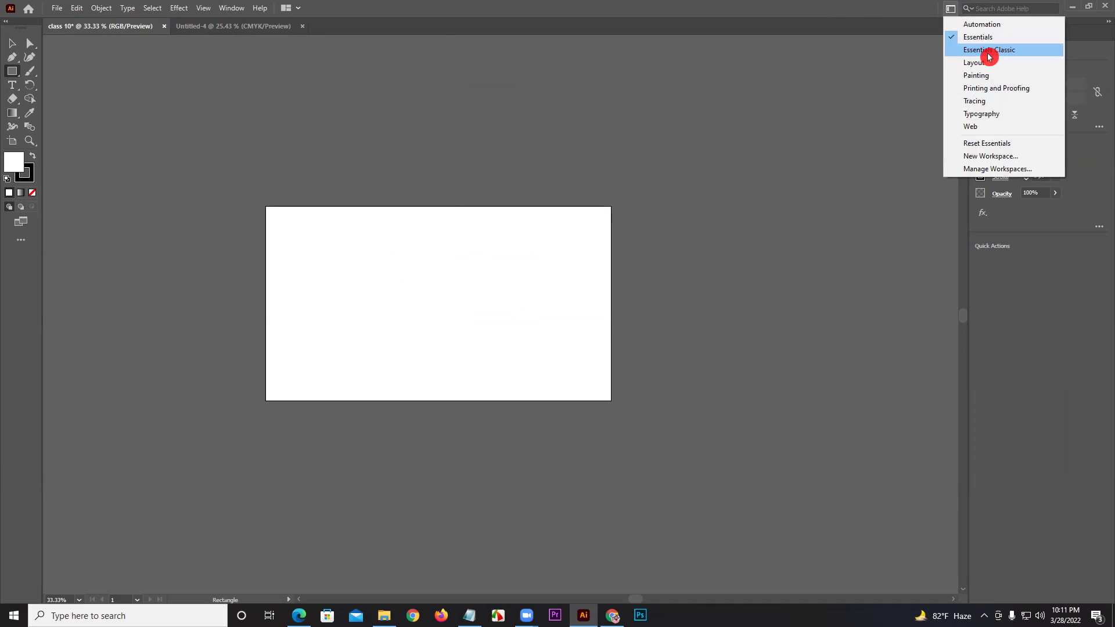
click(988, 53)
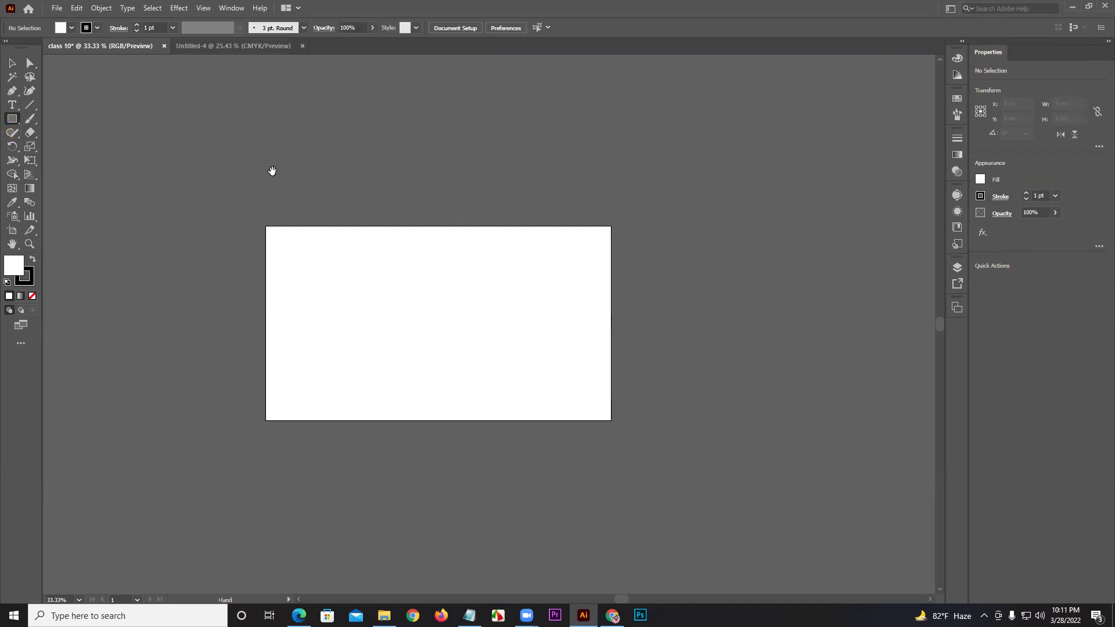
Pan the artboard toward the centre and switch to the course outline PDF in Edge.
drag(296, 278, 367, 269)
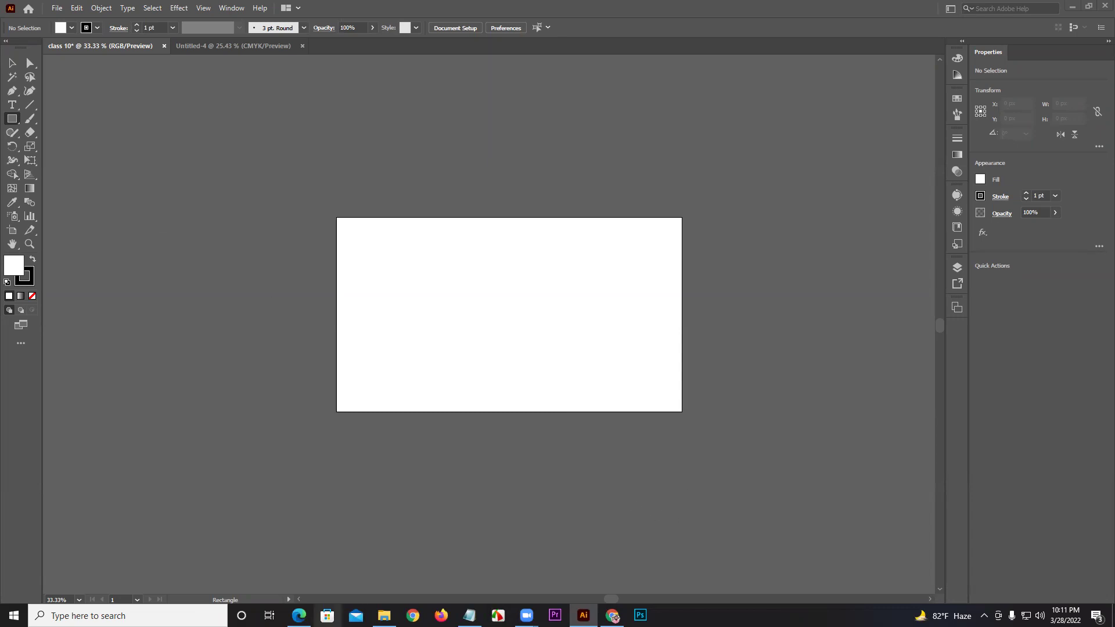
click(298, 615)
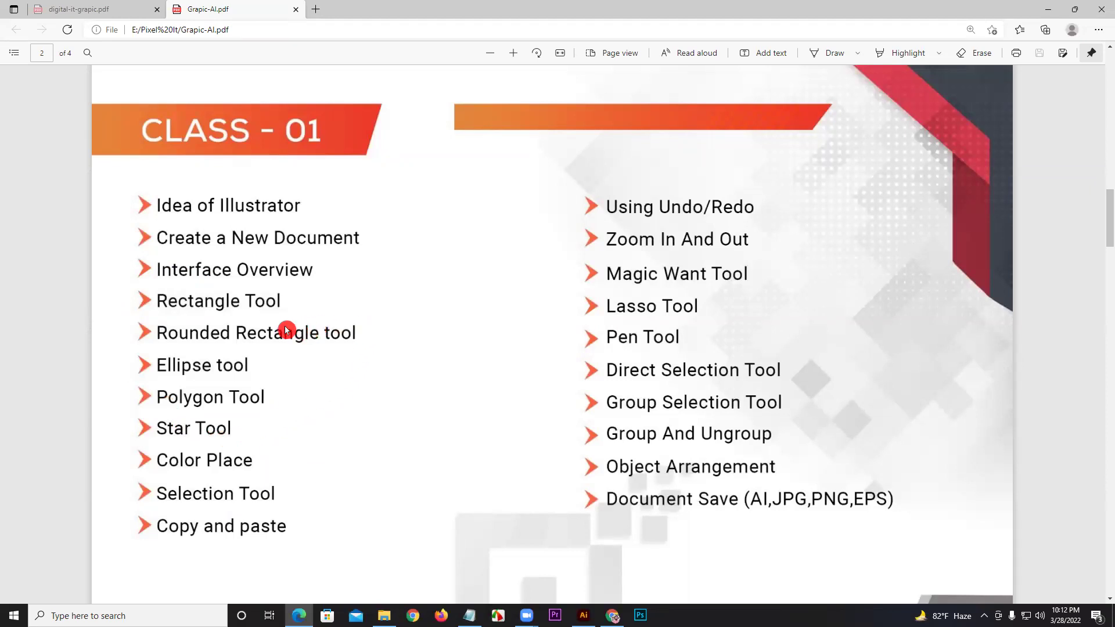
Scroll Grapic-AI.pdf to the CLASS - 01 topic list on page 2.
scroll(274, 371, up, 5)
scroll(273, 394, up, 2)
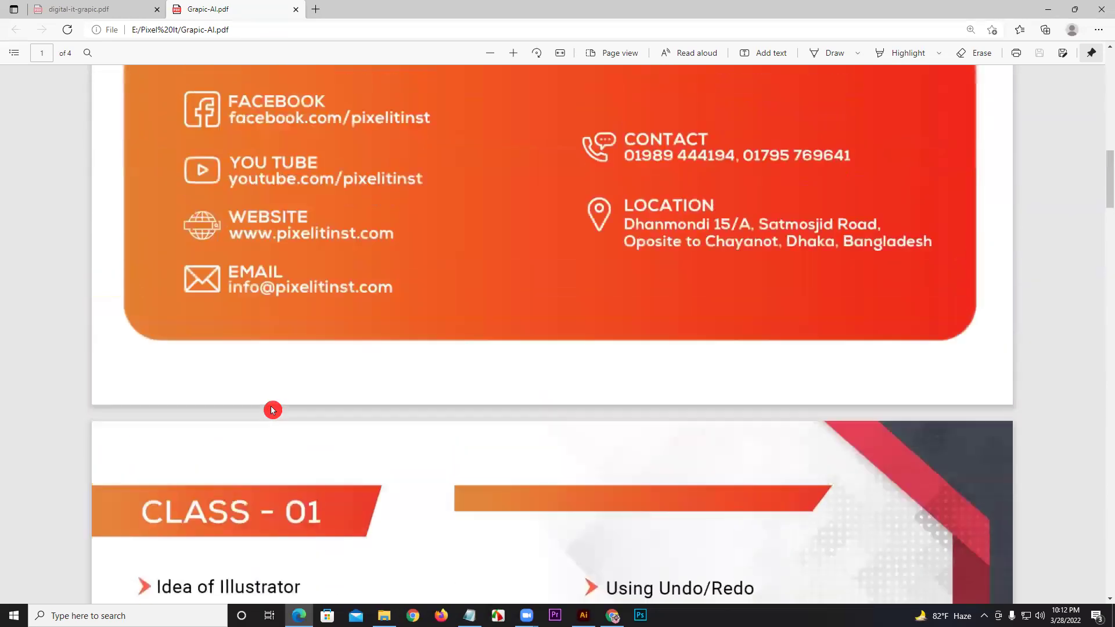
scroll(271, 410, up, 1)
scroll(269, 411, down, 7)
scroll(268, 382, down, 1)
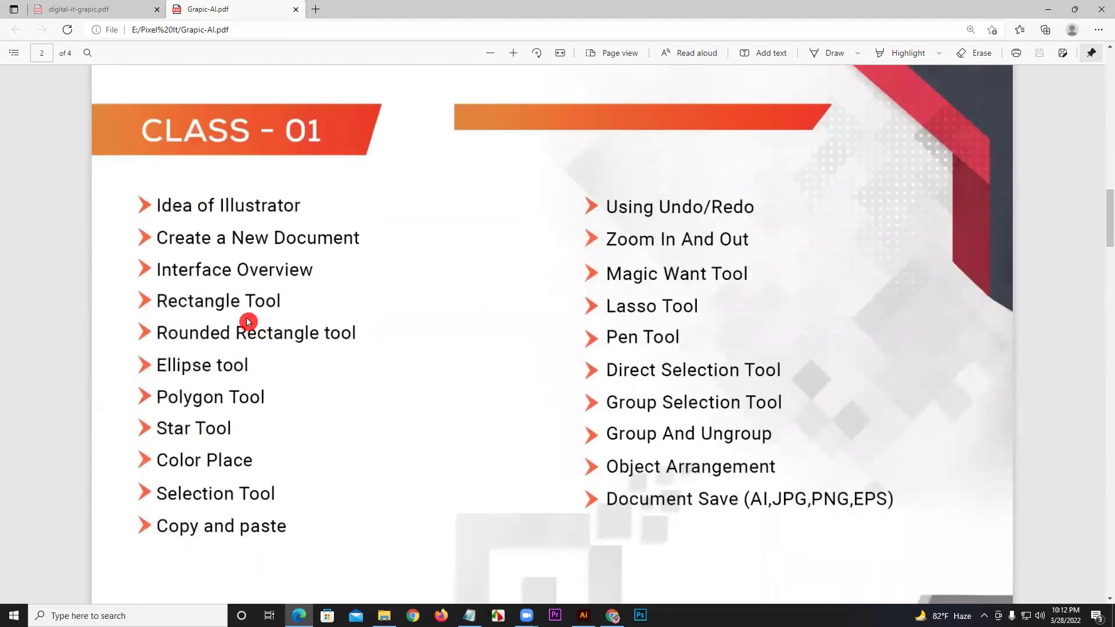
In the class 10 document, browse the Rectangle tool's flyout of shape tools, then reselect the Selection tool.
click(584, 615)
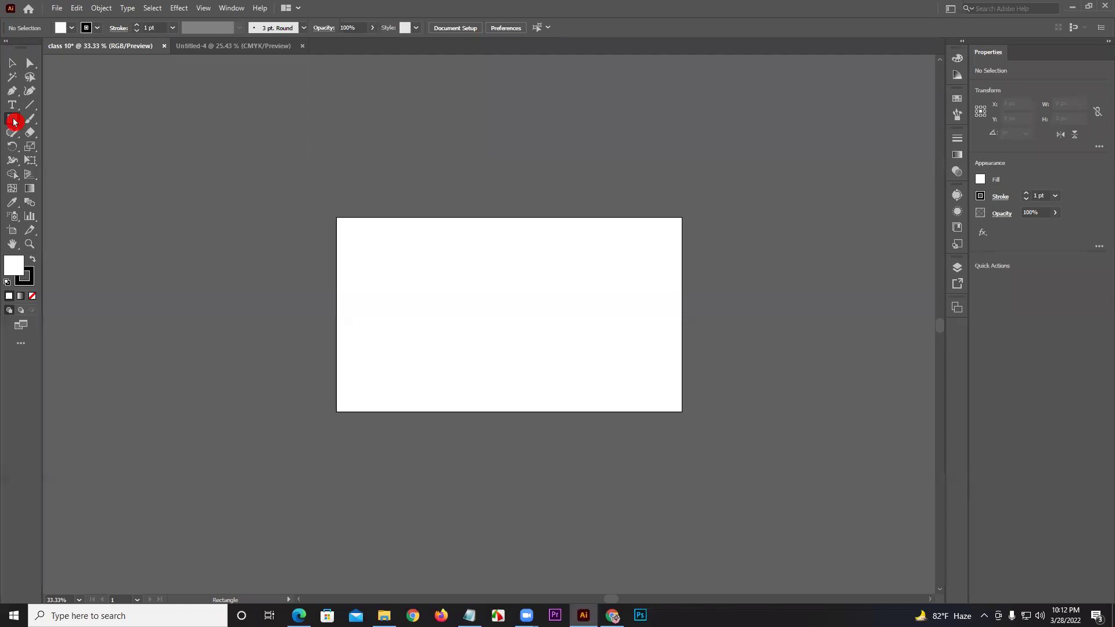
drag(13, 122, 63, 121)
mouse_move(19, 123)
mouse_down()
mouse_move(73, 177)
mouse_move(80, 128)
mouse_up()
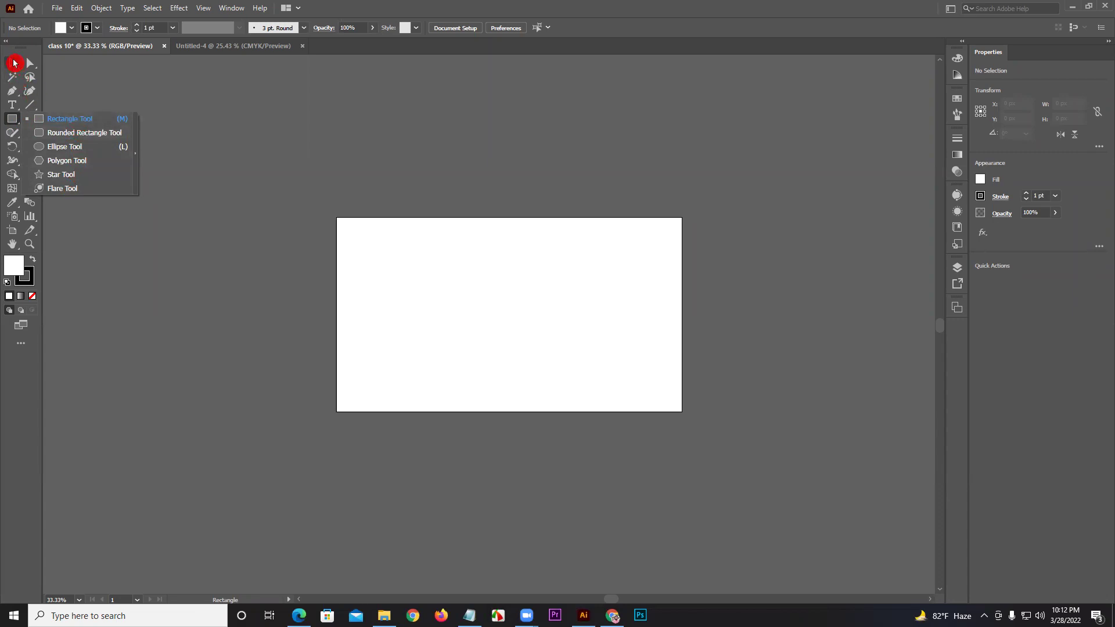
drag(79, 128, 14, 62)
click(14, 63)
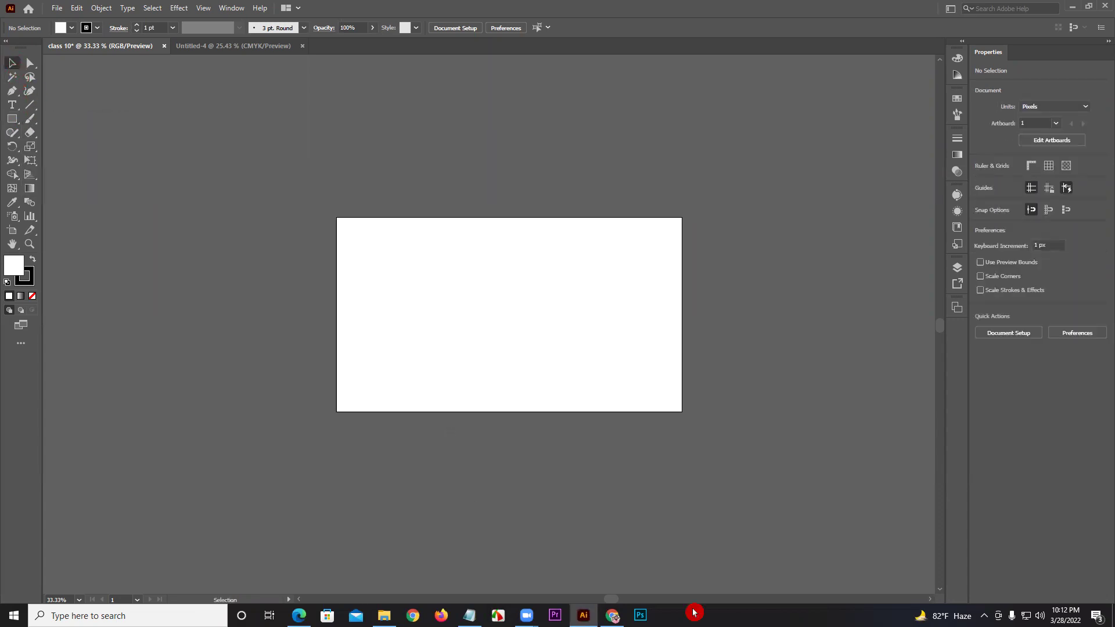